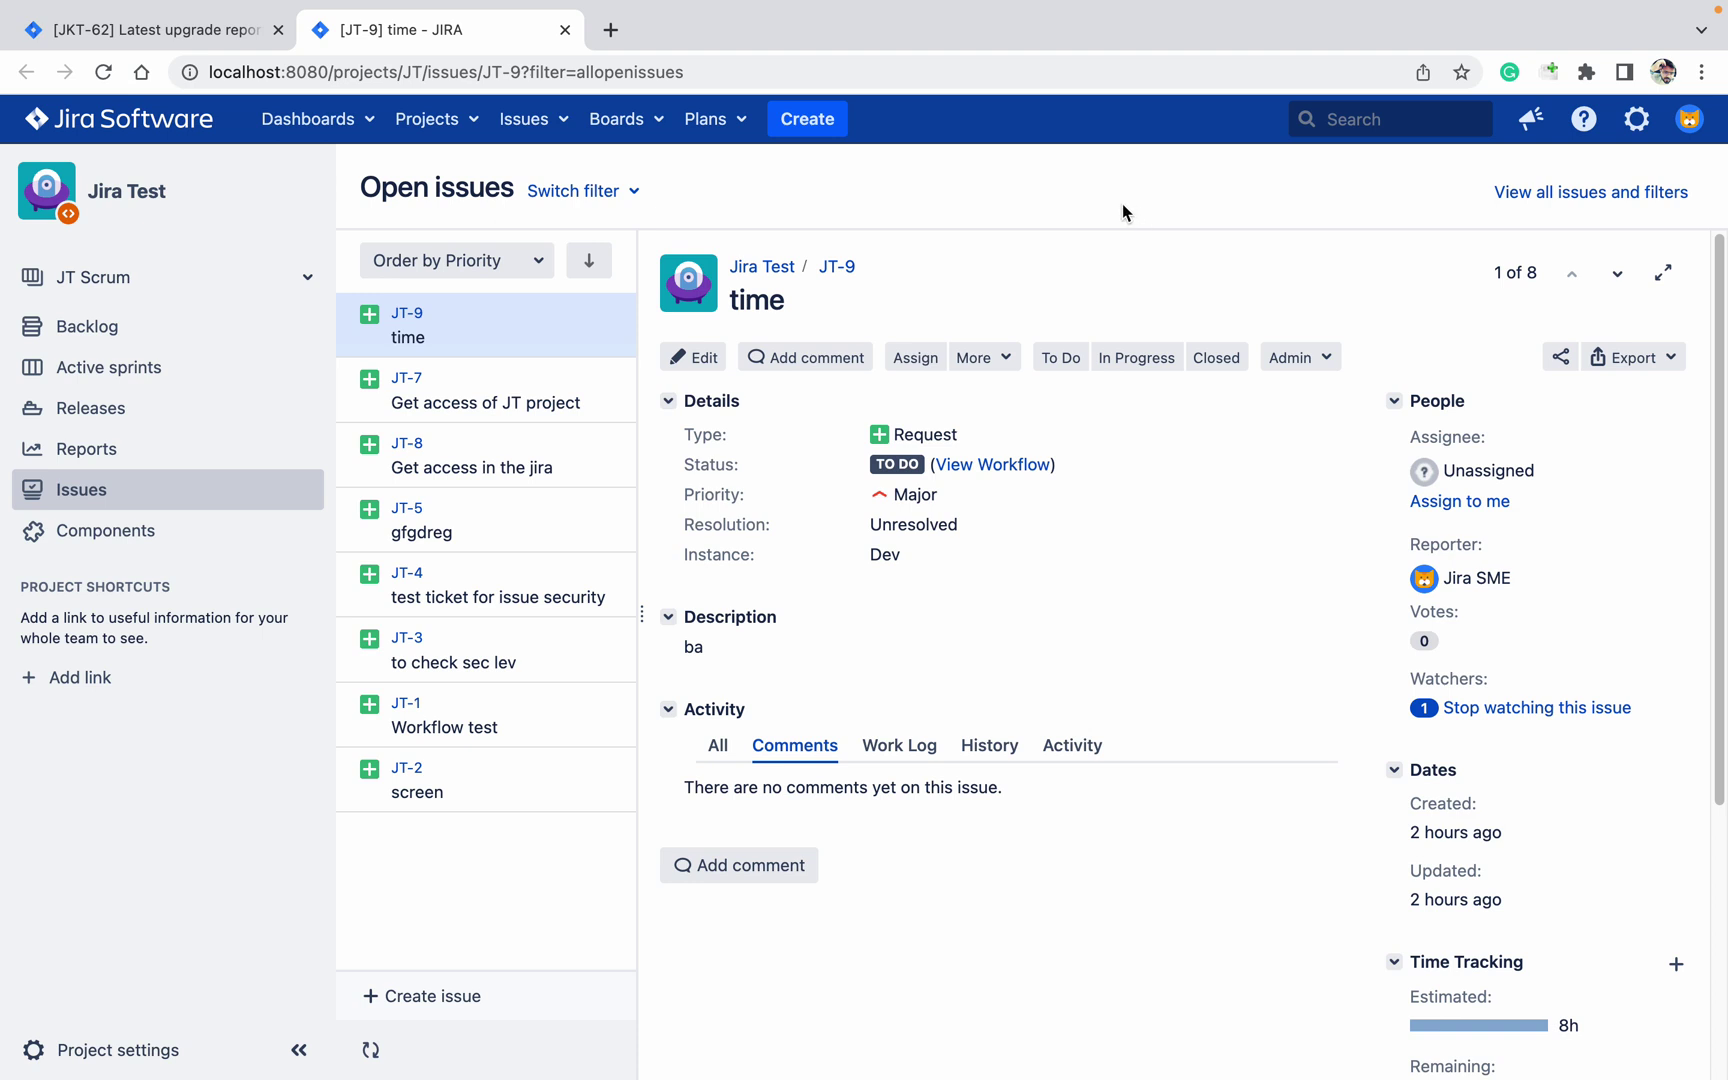
Go to Manage apps from the gear menu and confirm administrator access with the password
left_click(1647, 144)
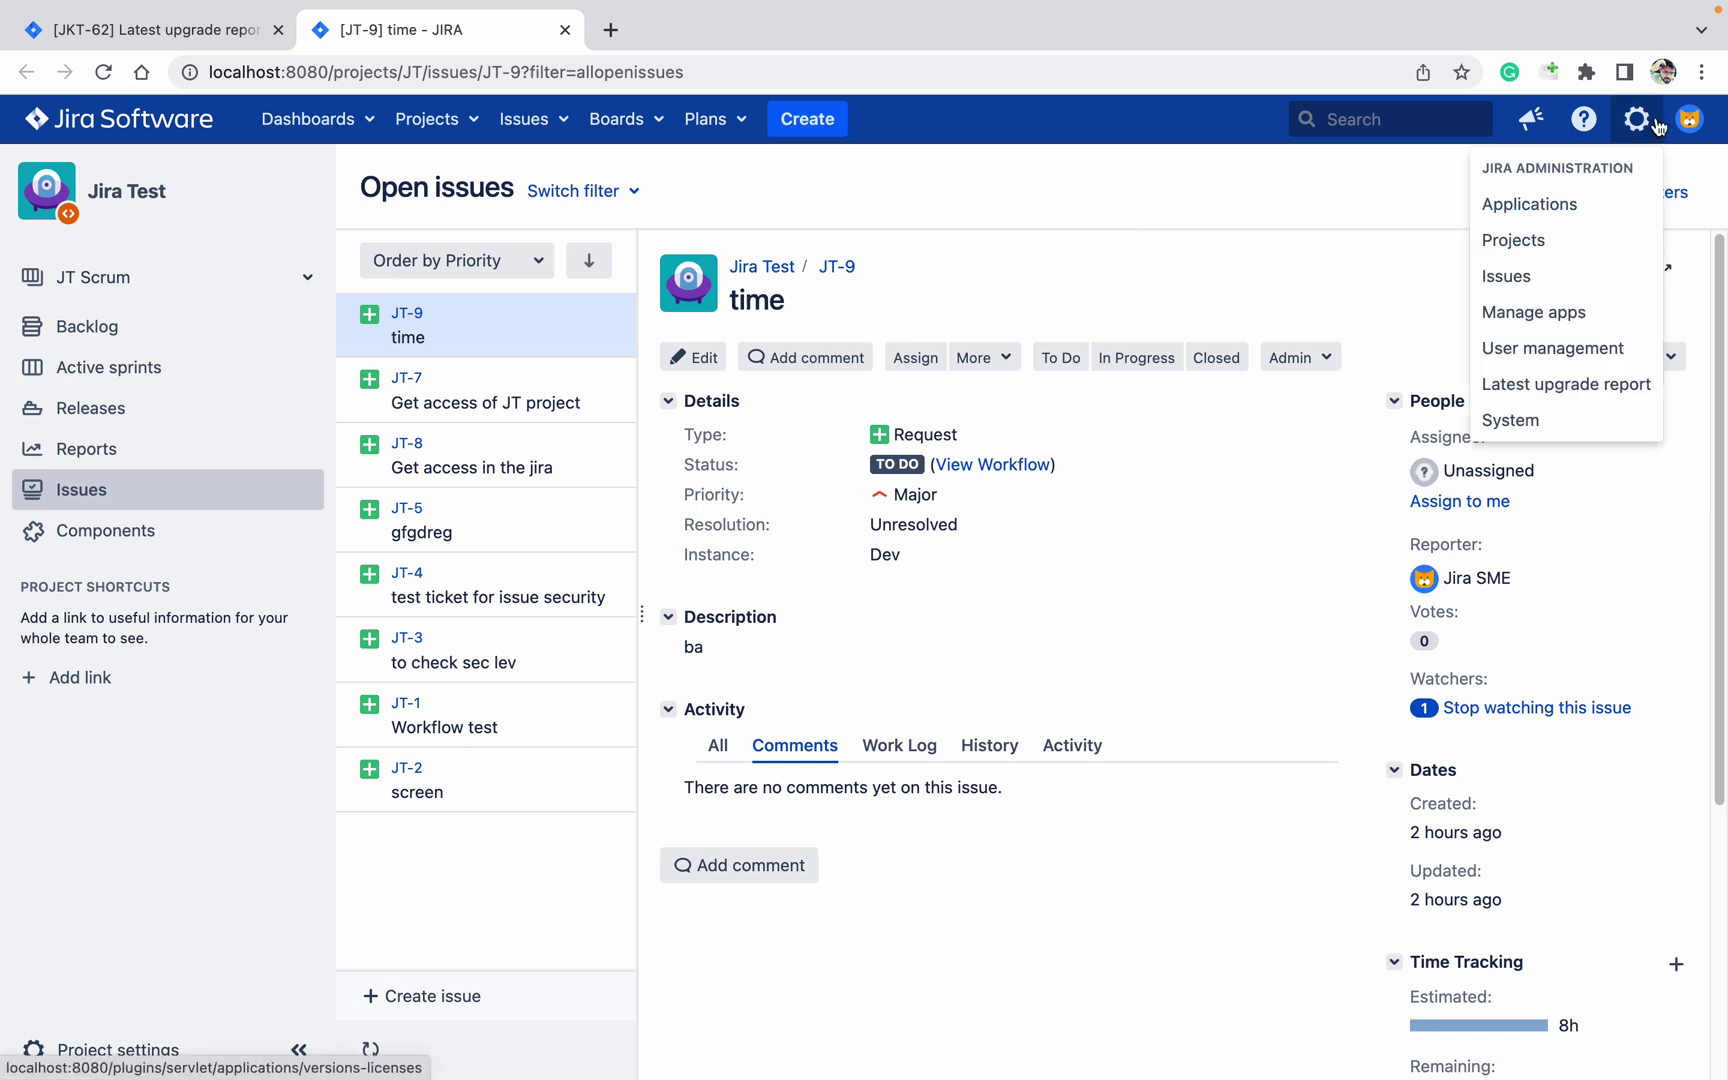
left_click(1549, 305)
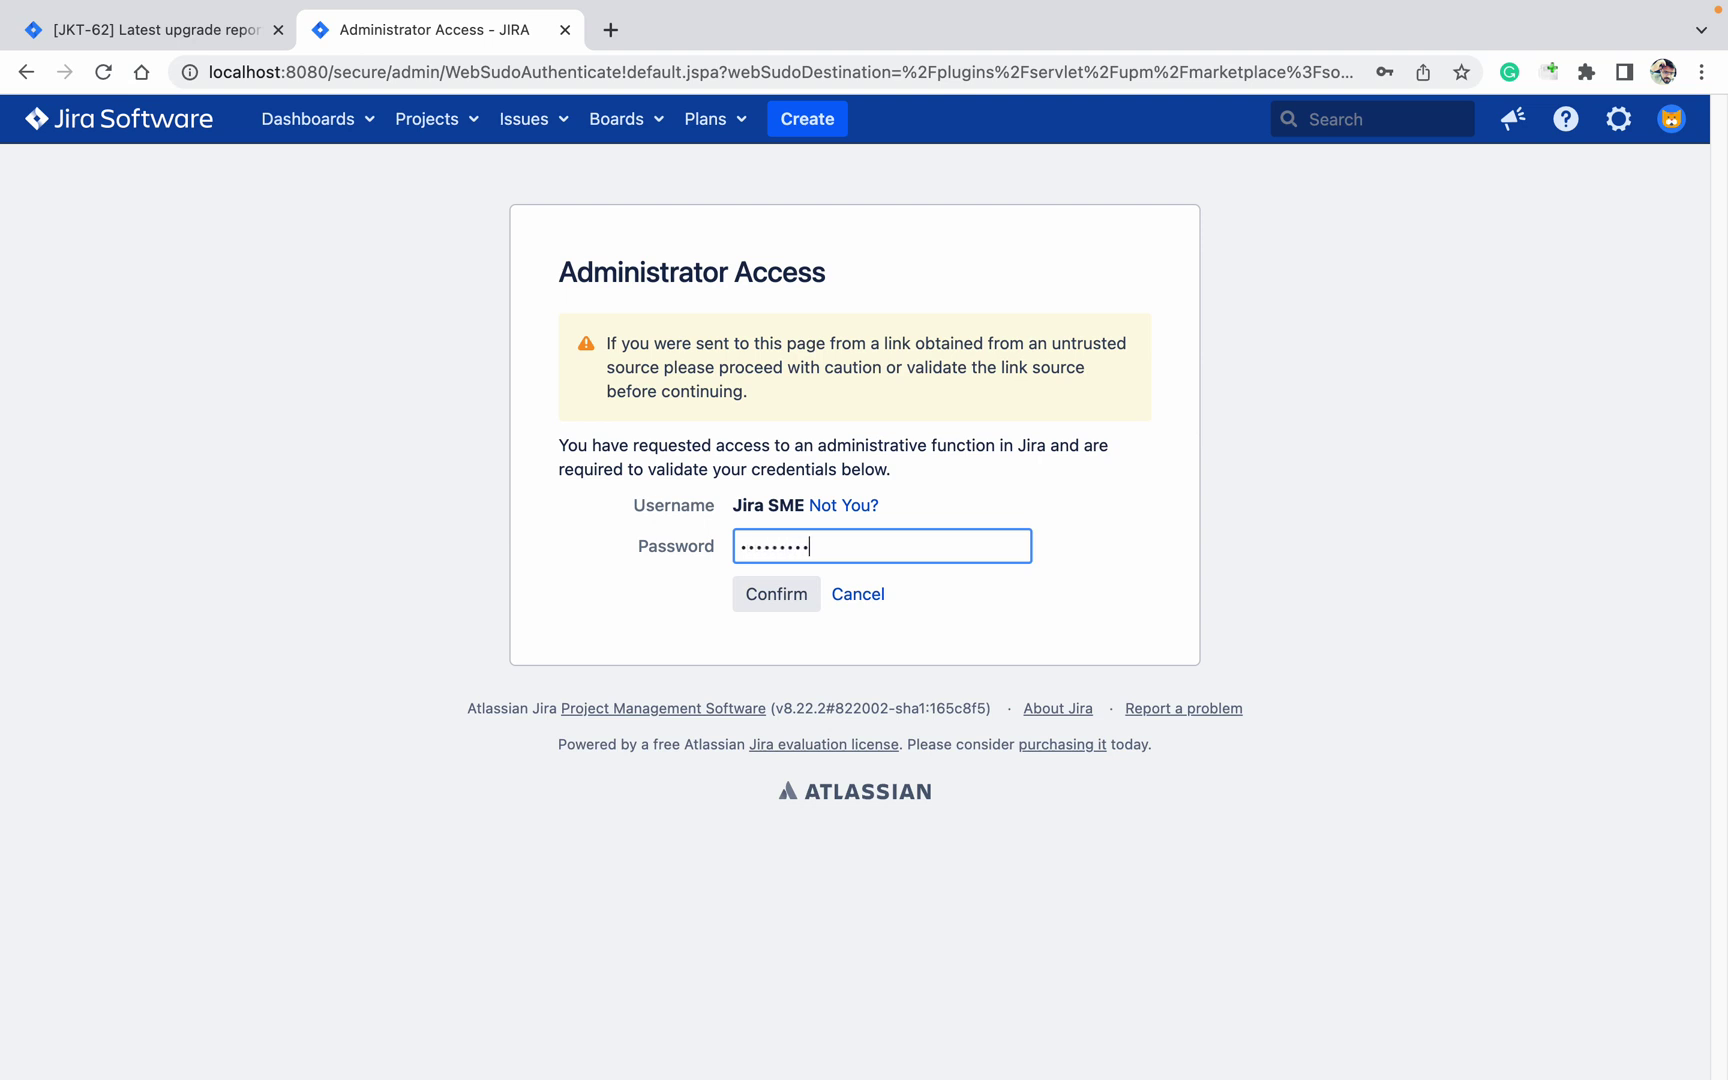
key("Return")
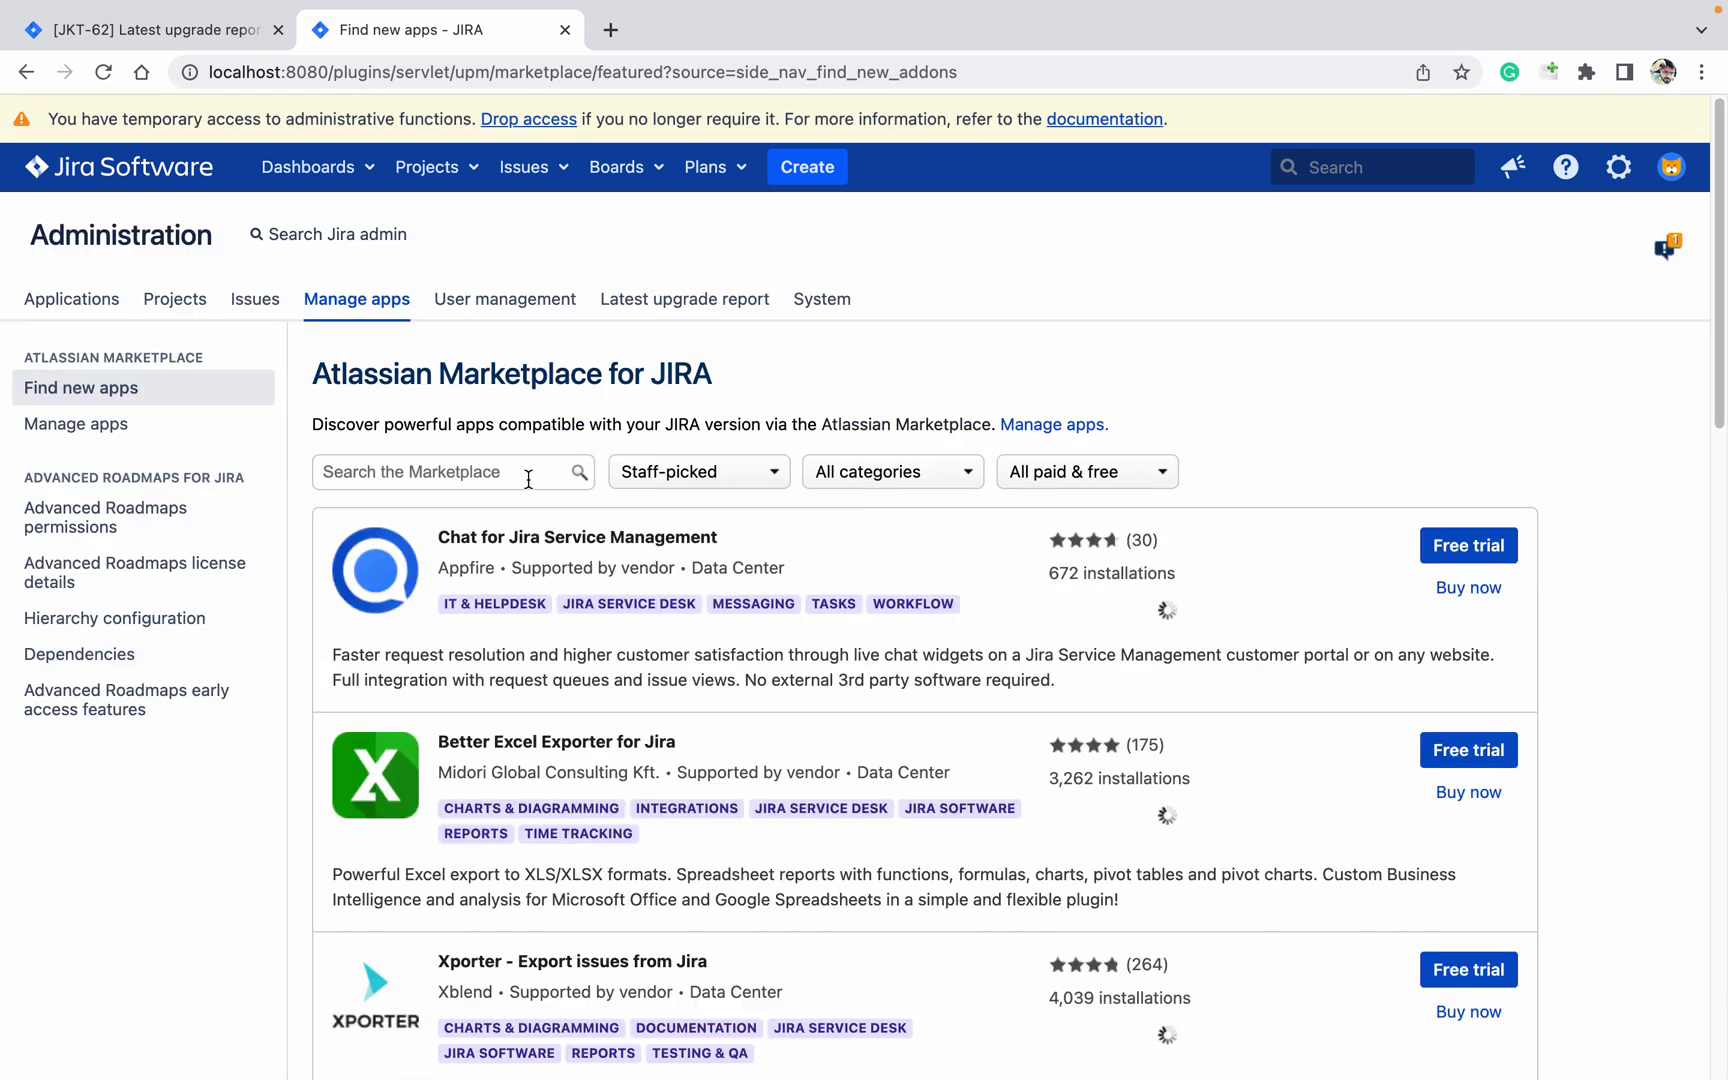
scroll(857, 498, "down", 3)
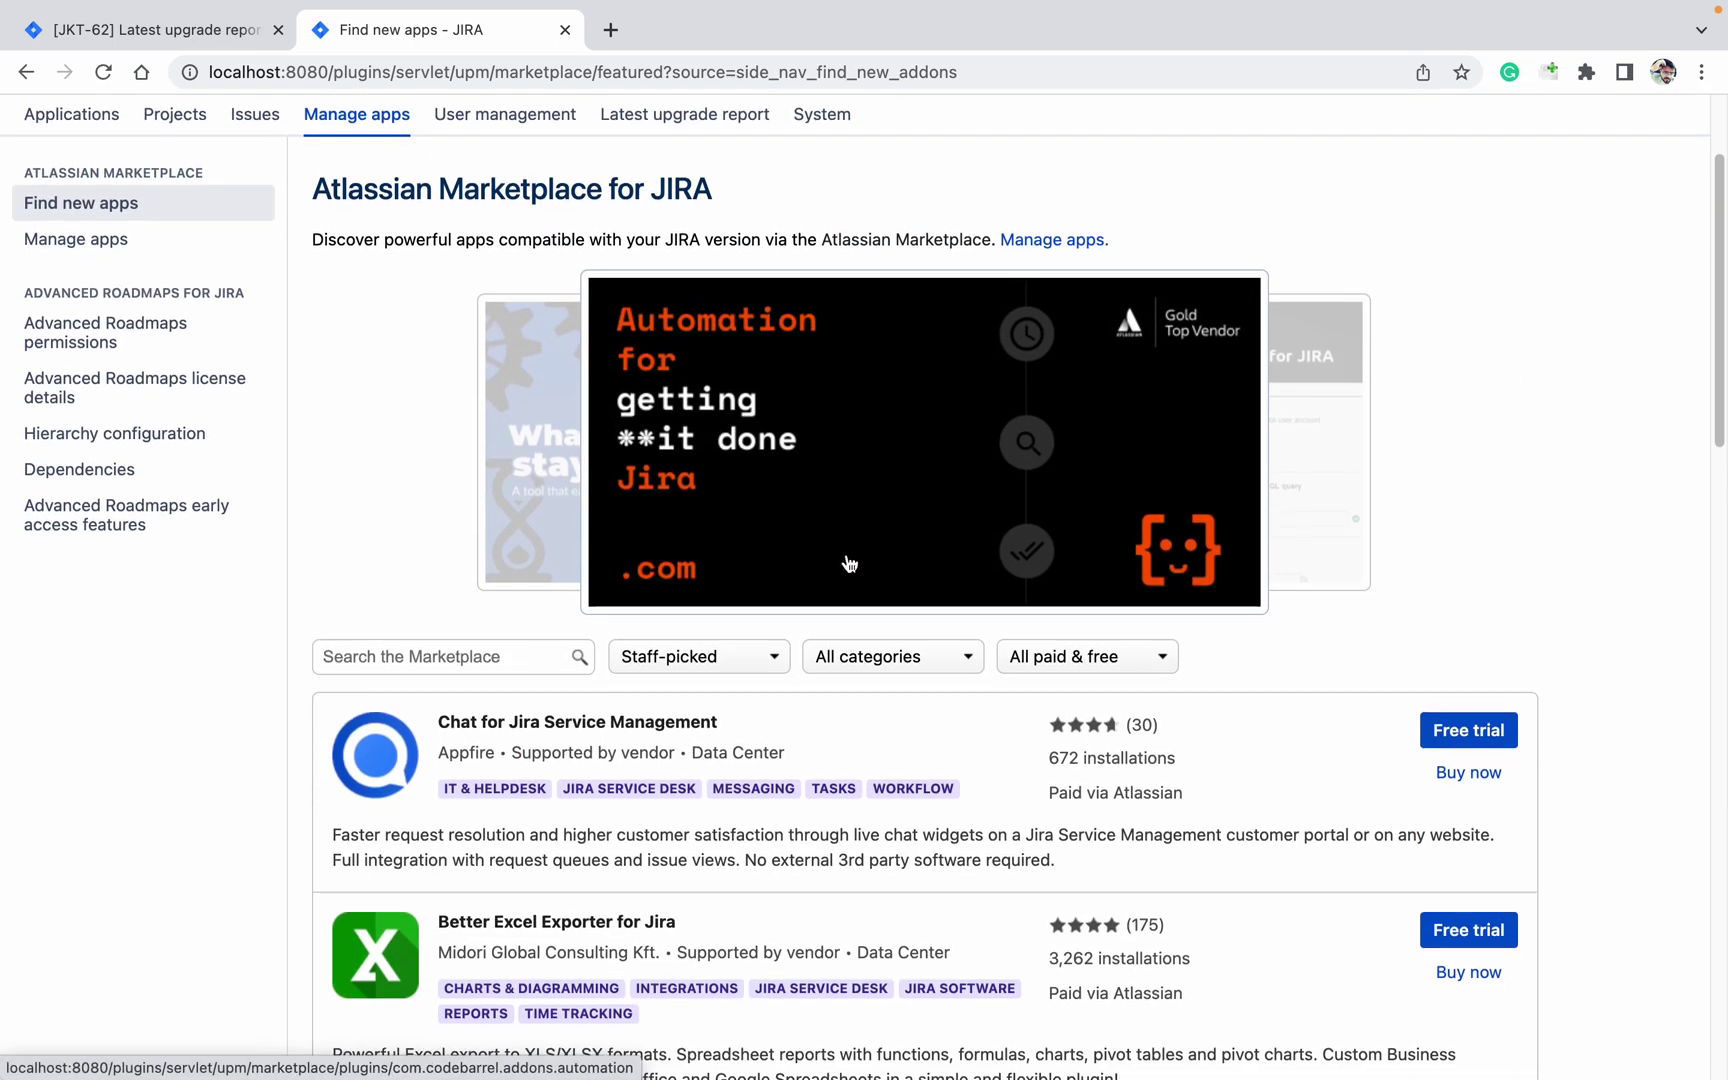
scroll(845, 564, "down", 3)
scroll(837, 563, "up", 6)
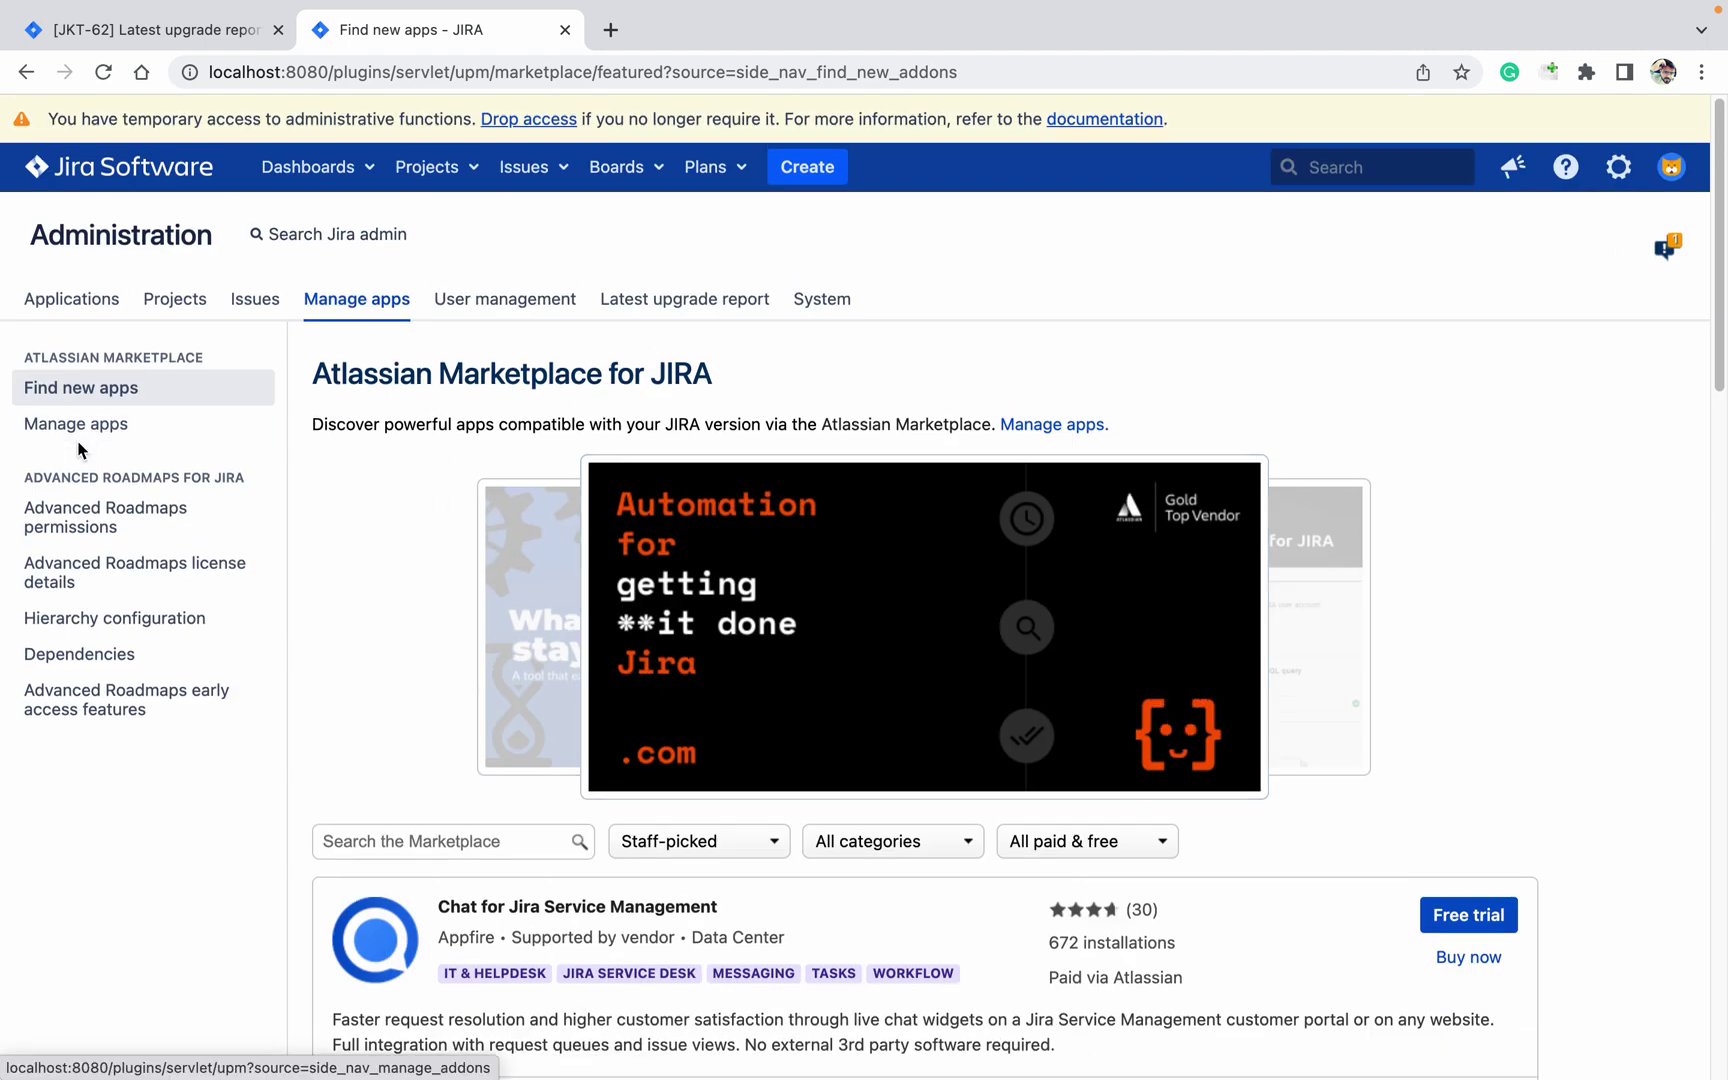
Search the Marketplace for 'script runner', which returns no apps
left_click(183, 401)
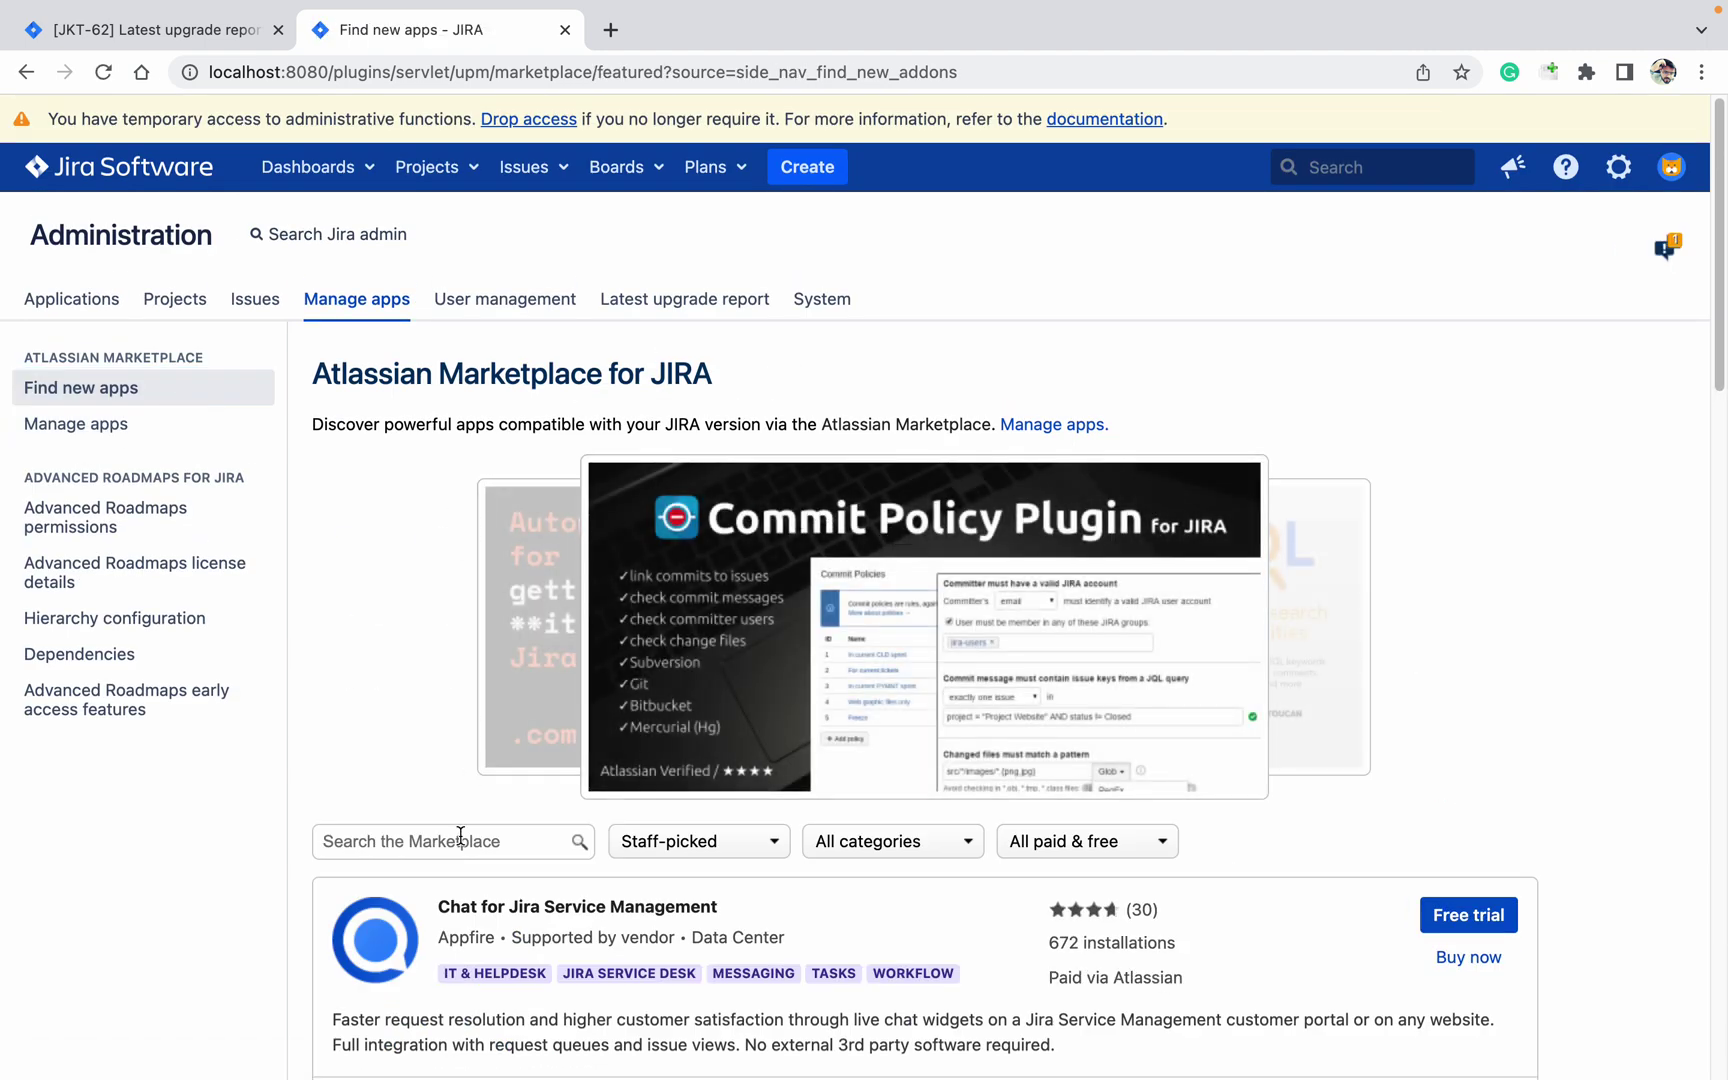
left_click(453, 833)
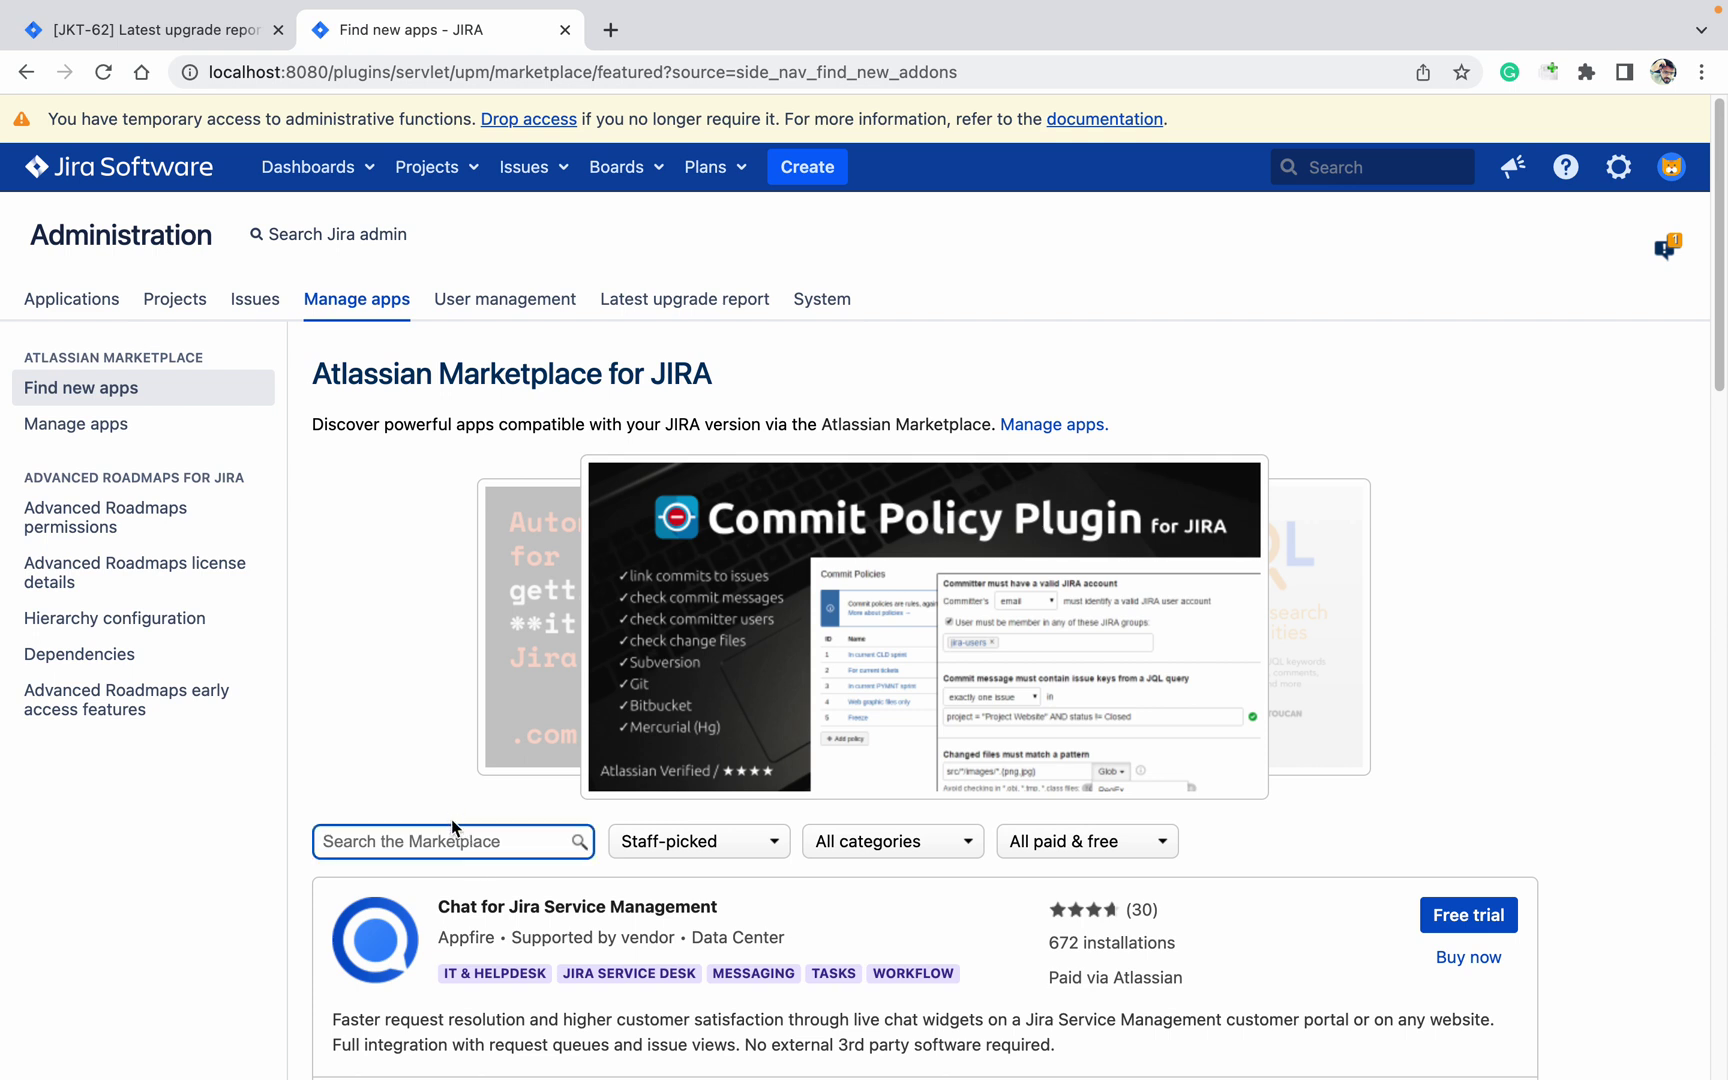
type("stru")
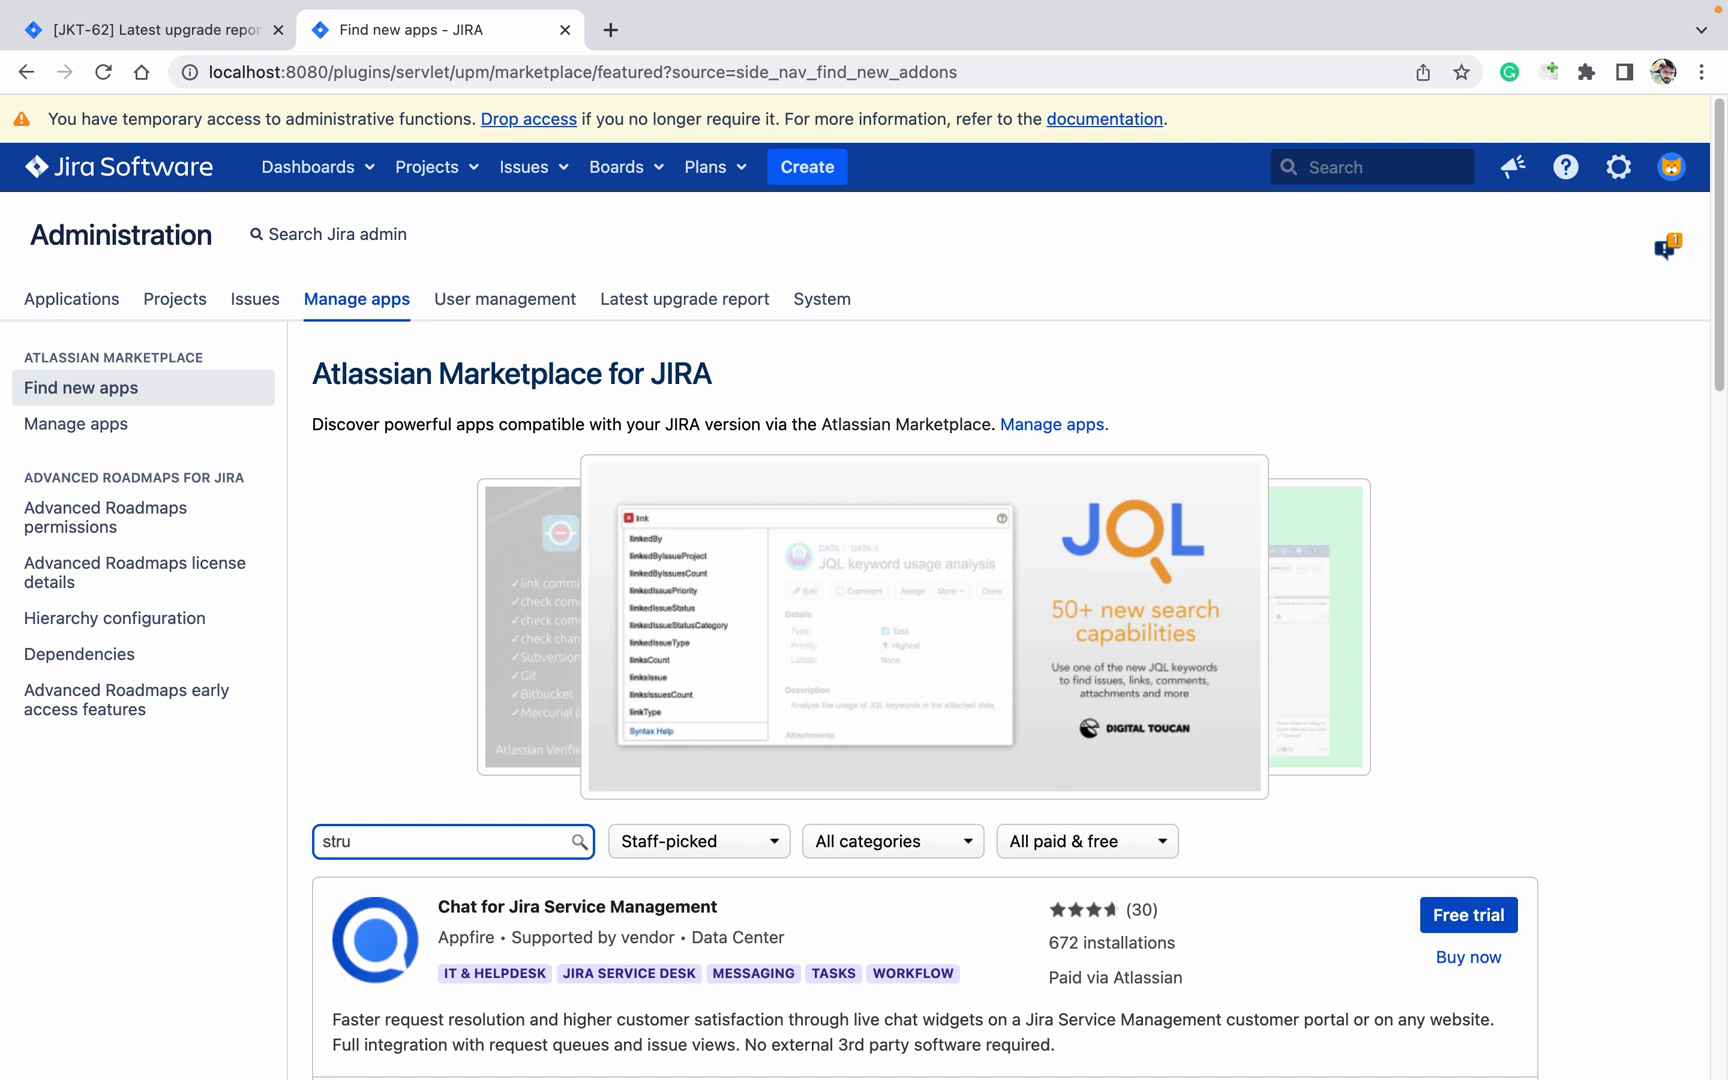
key("BackSpace")
type("cript runne")
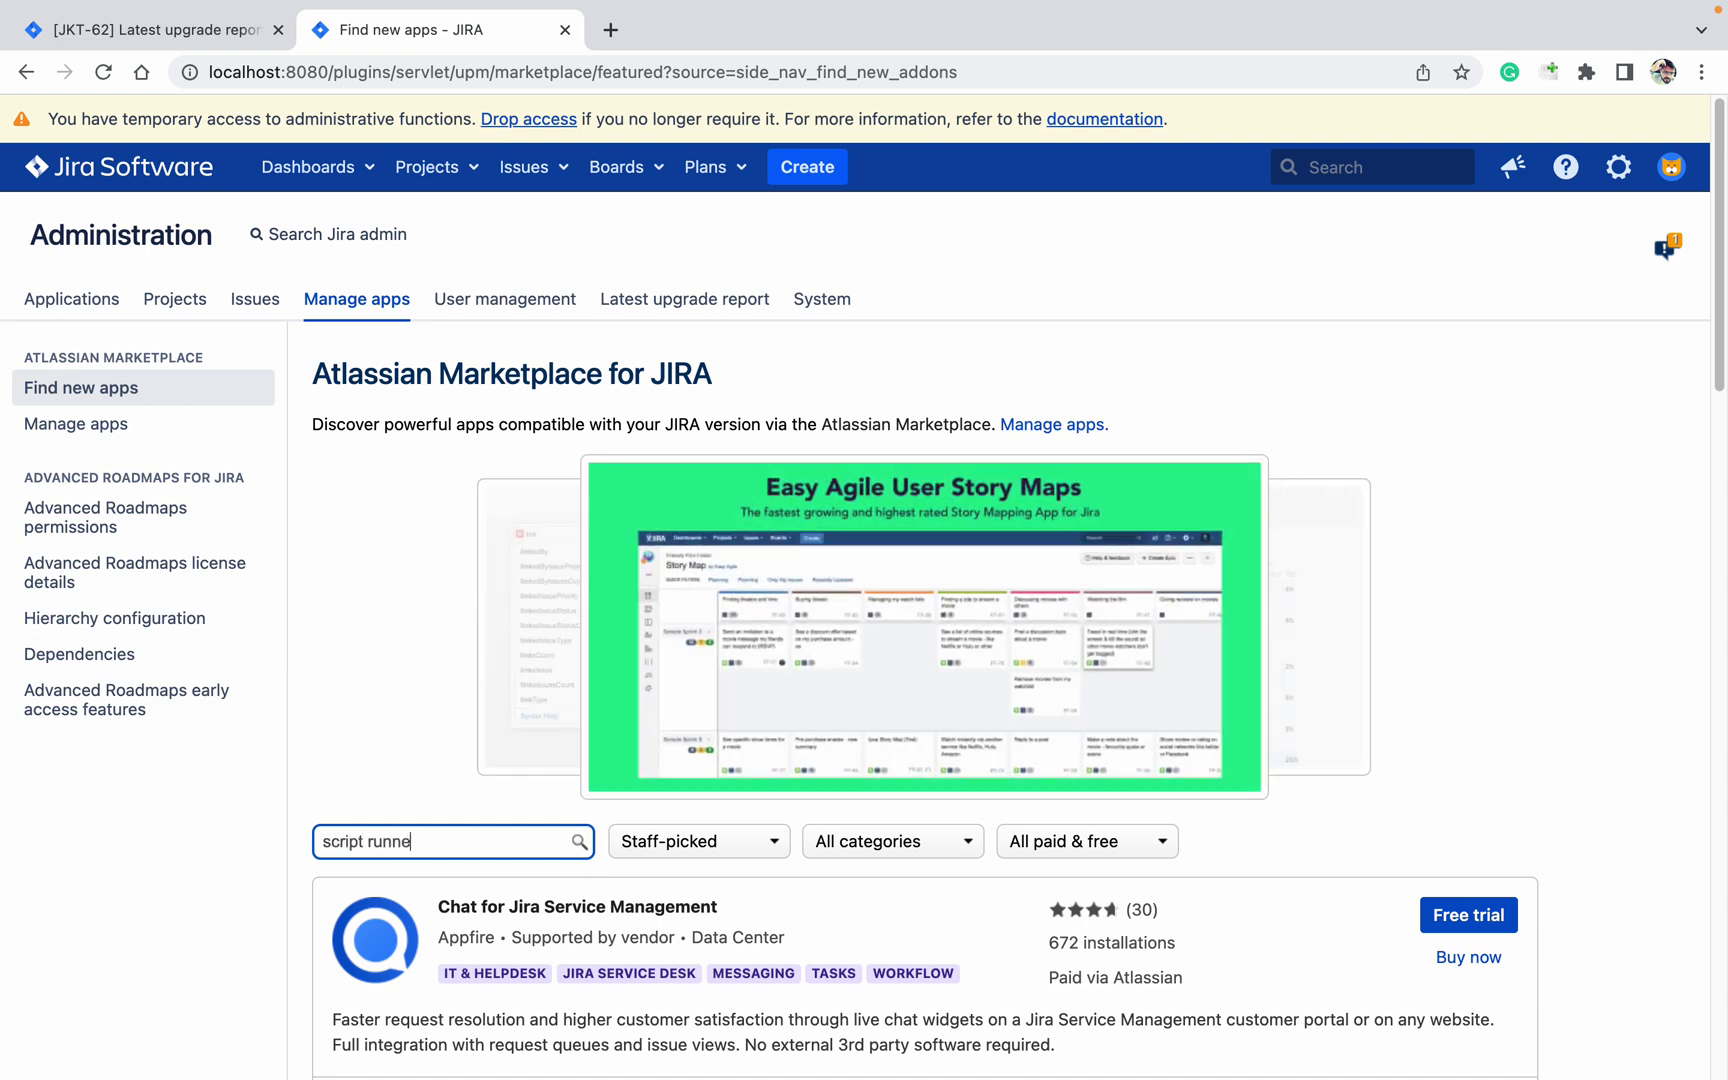
type("r")
key("Return")
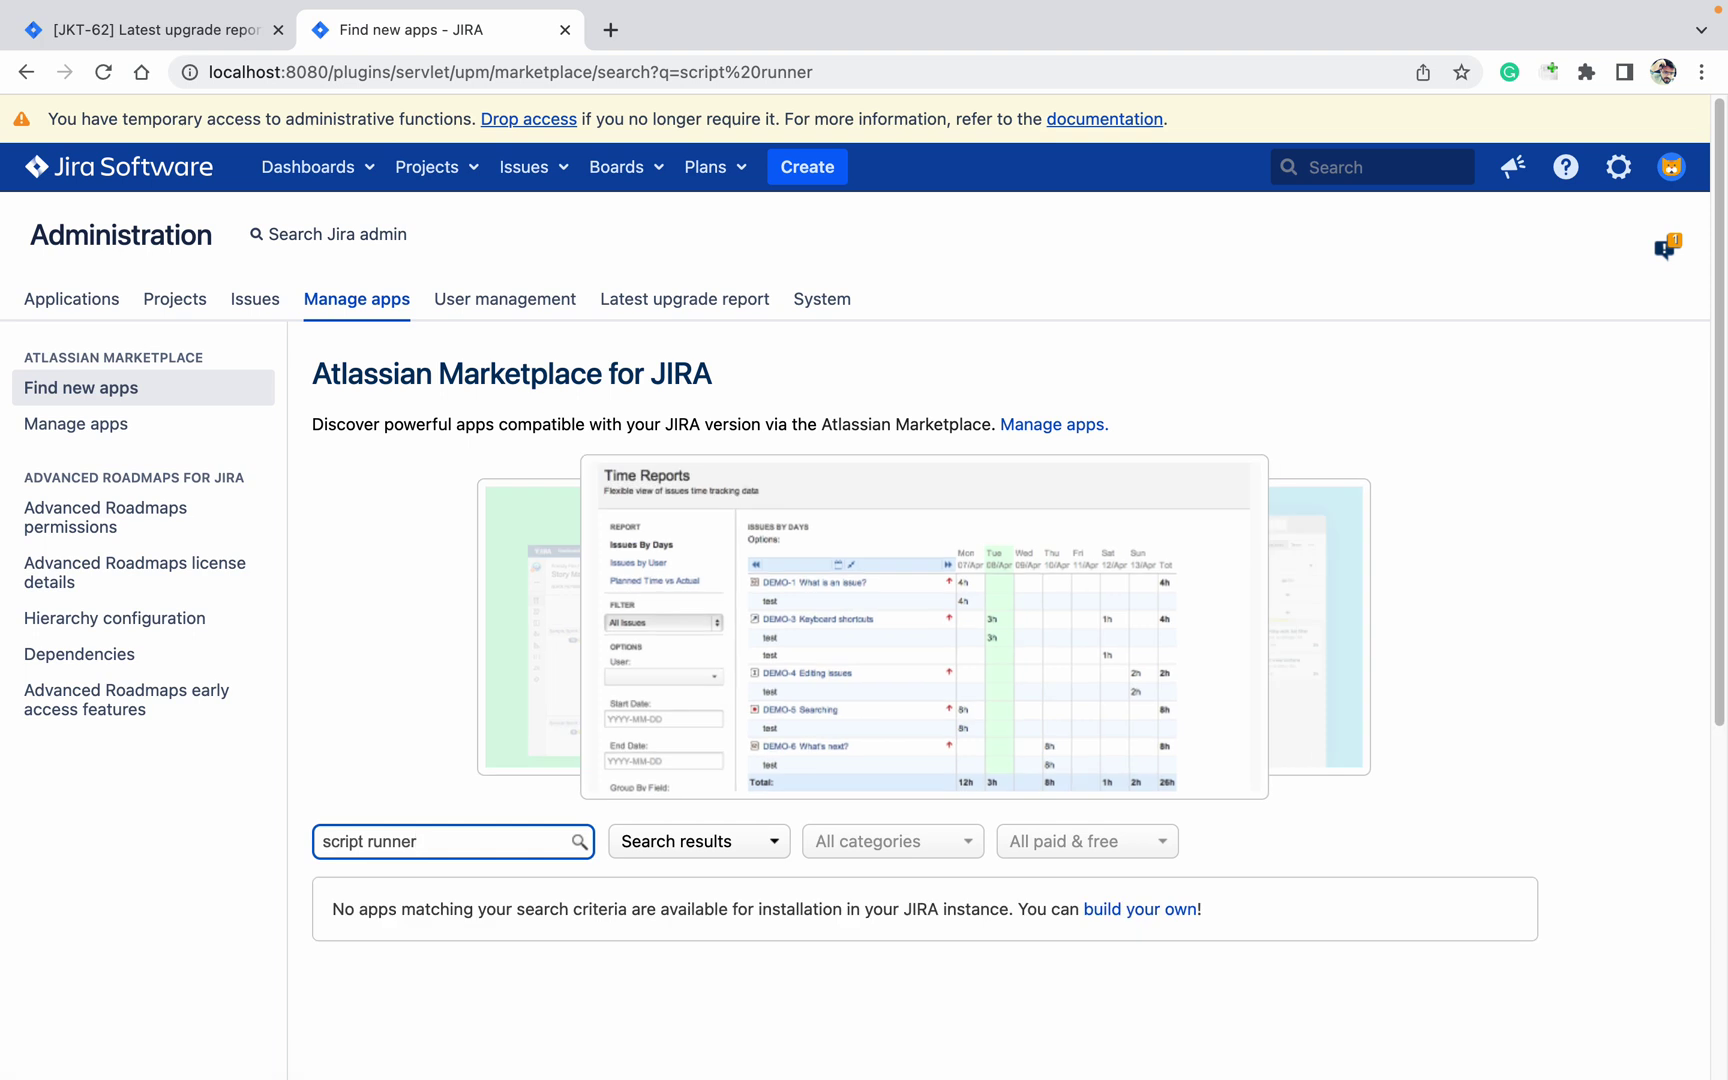
Replace the query with 'Structure' and rerun the Marketplace search
key("BackSpace")
key("BackSpace")
key("BackSpace")
key("BackSpace")
key("BackSpace")
key("BackSpace")
type("strcutre")
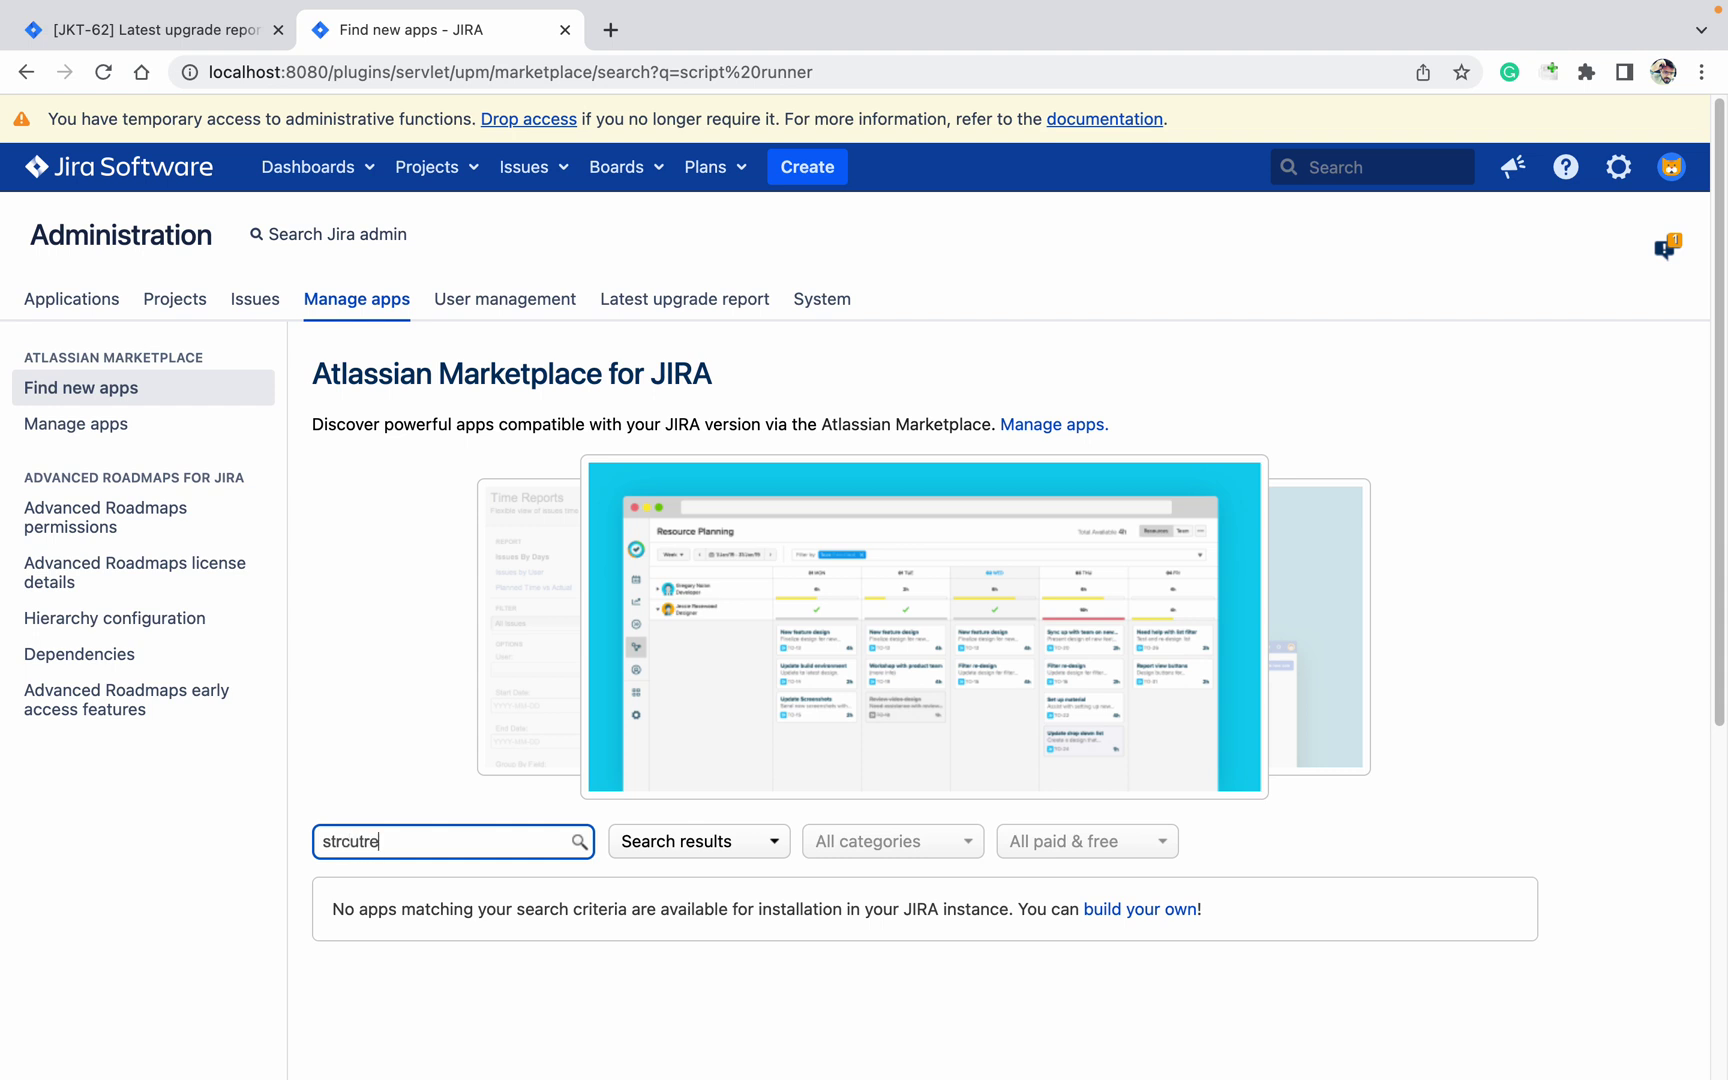
key("Return")
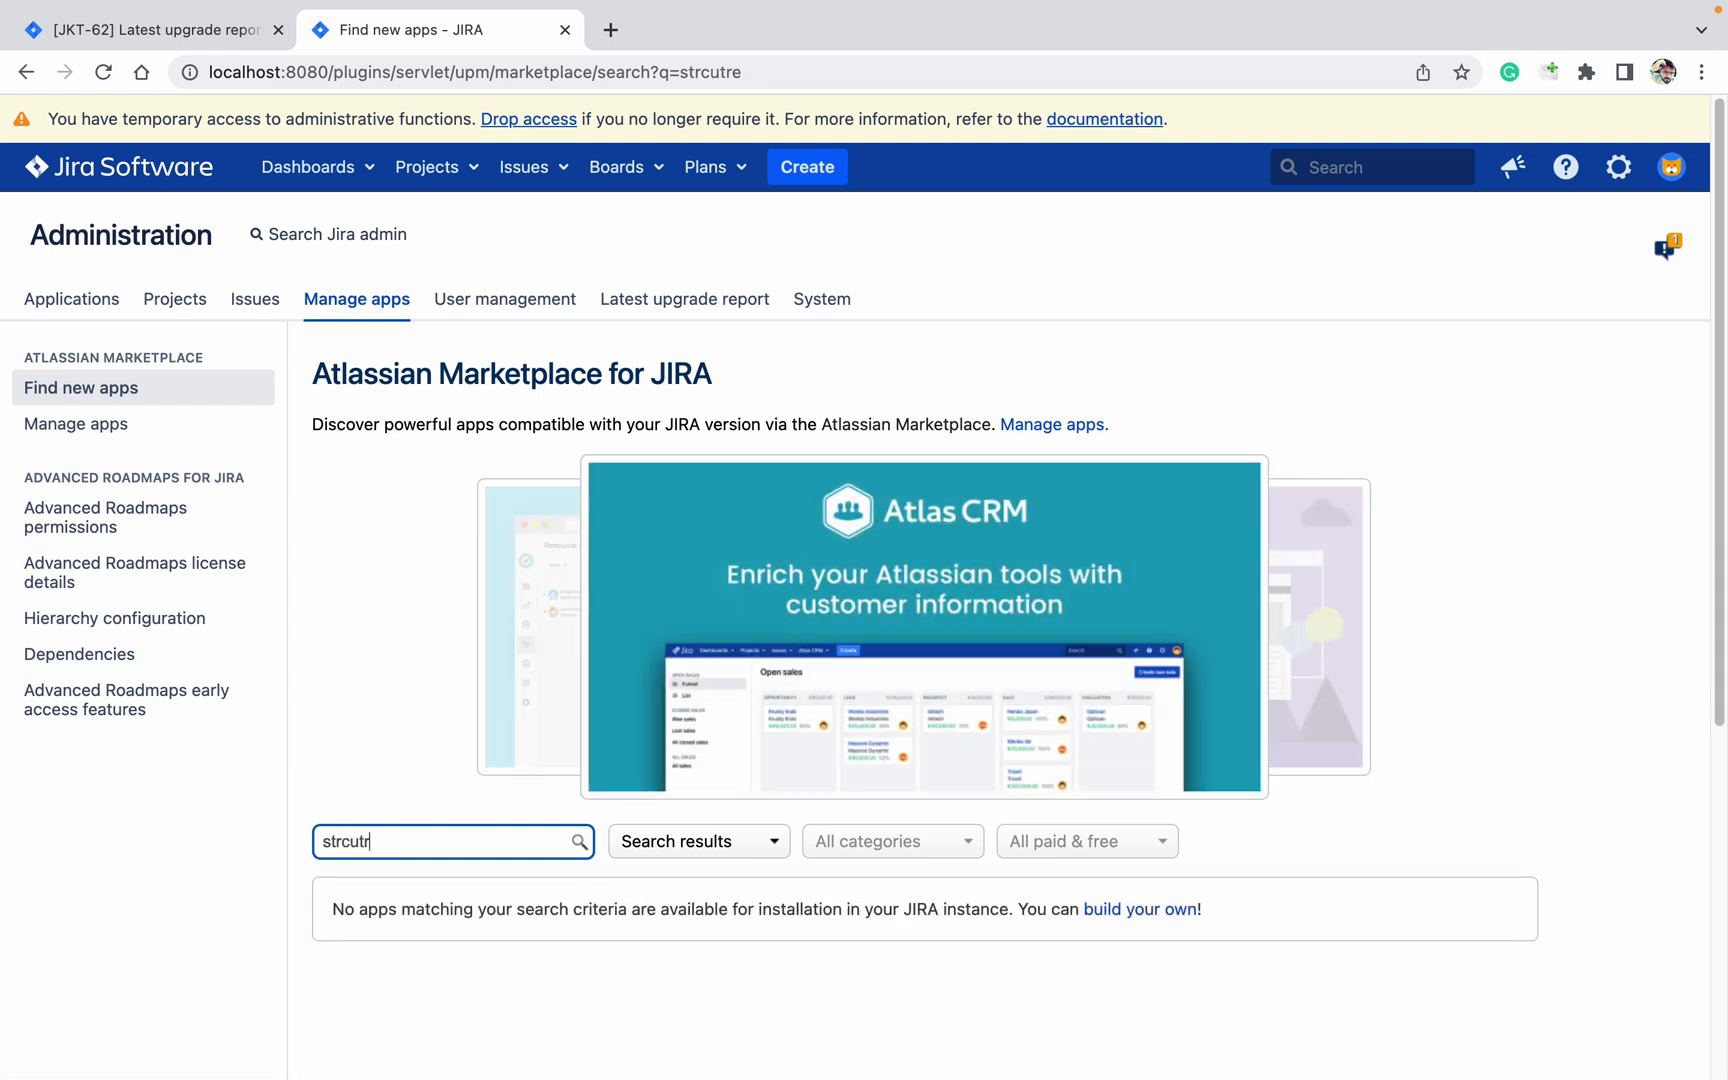
type("Structure")
key("Return")
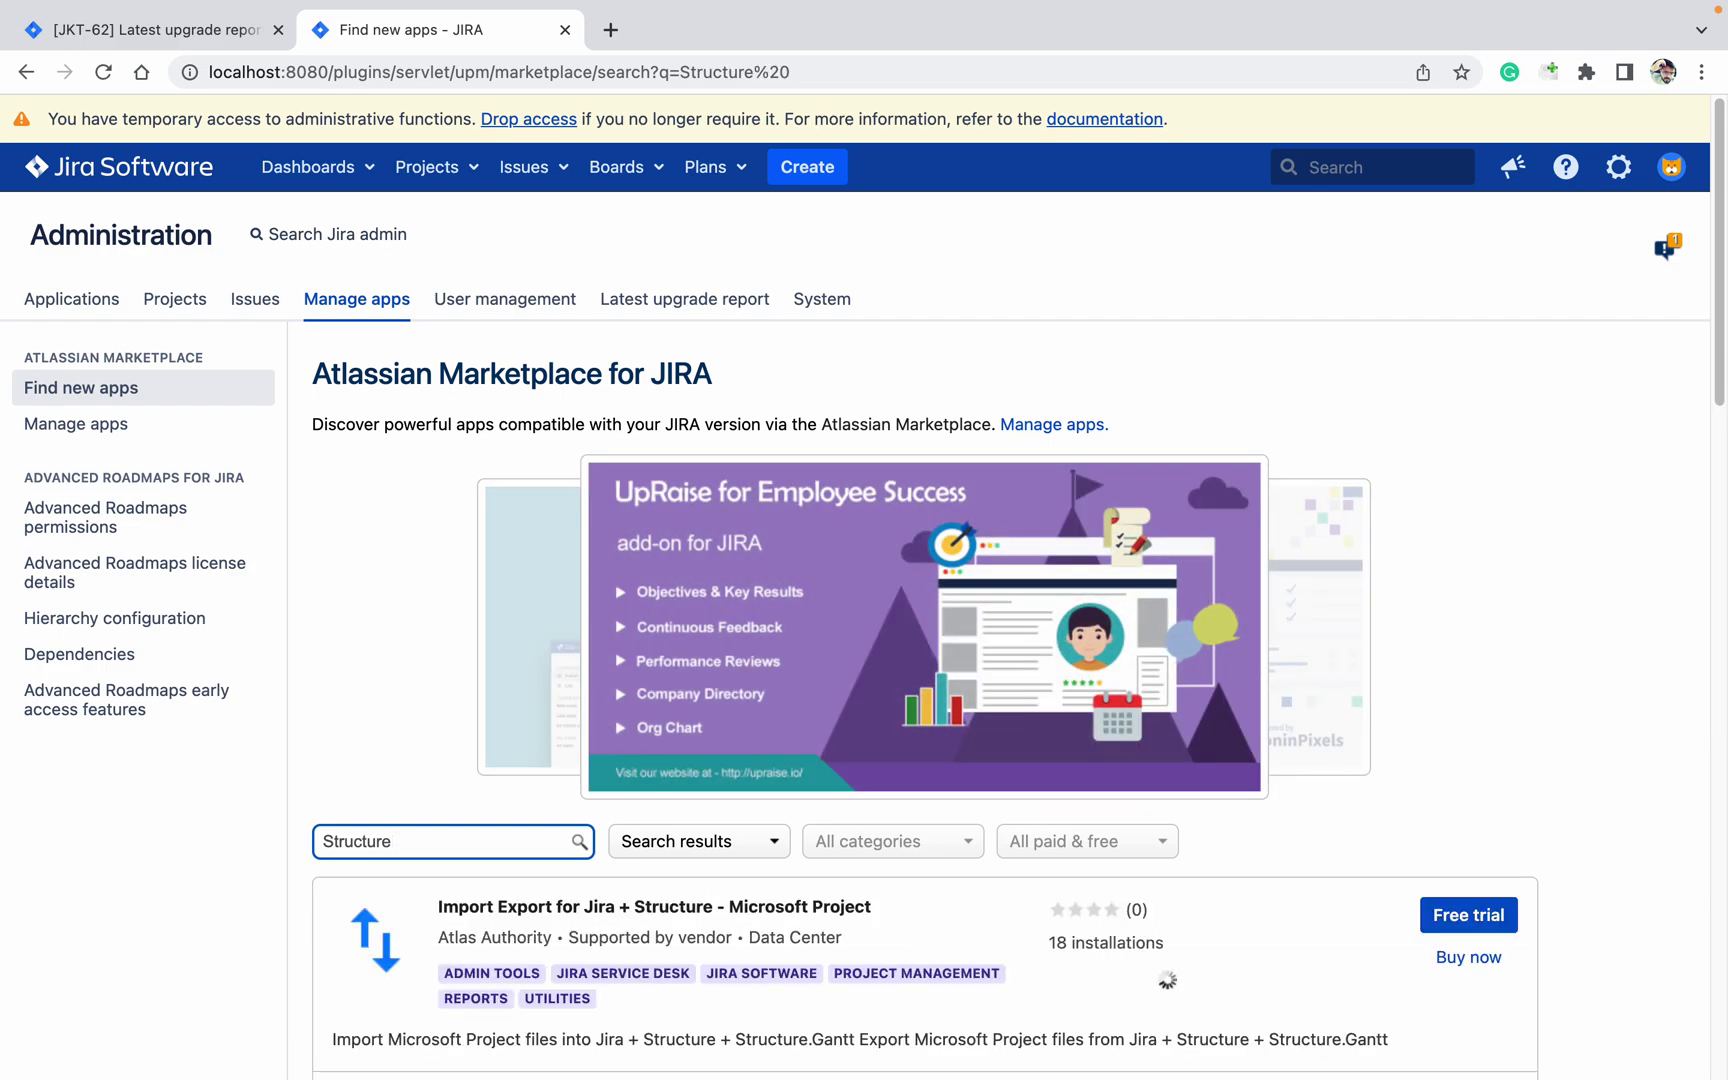
Compare the Structure.Gantt and Structure listings, then start Structure's free trial
left_click(1445, 442)
scroll(1445, 442, "down", 1)
scroll(1445, 443, "down", 1)
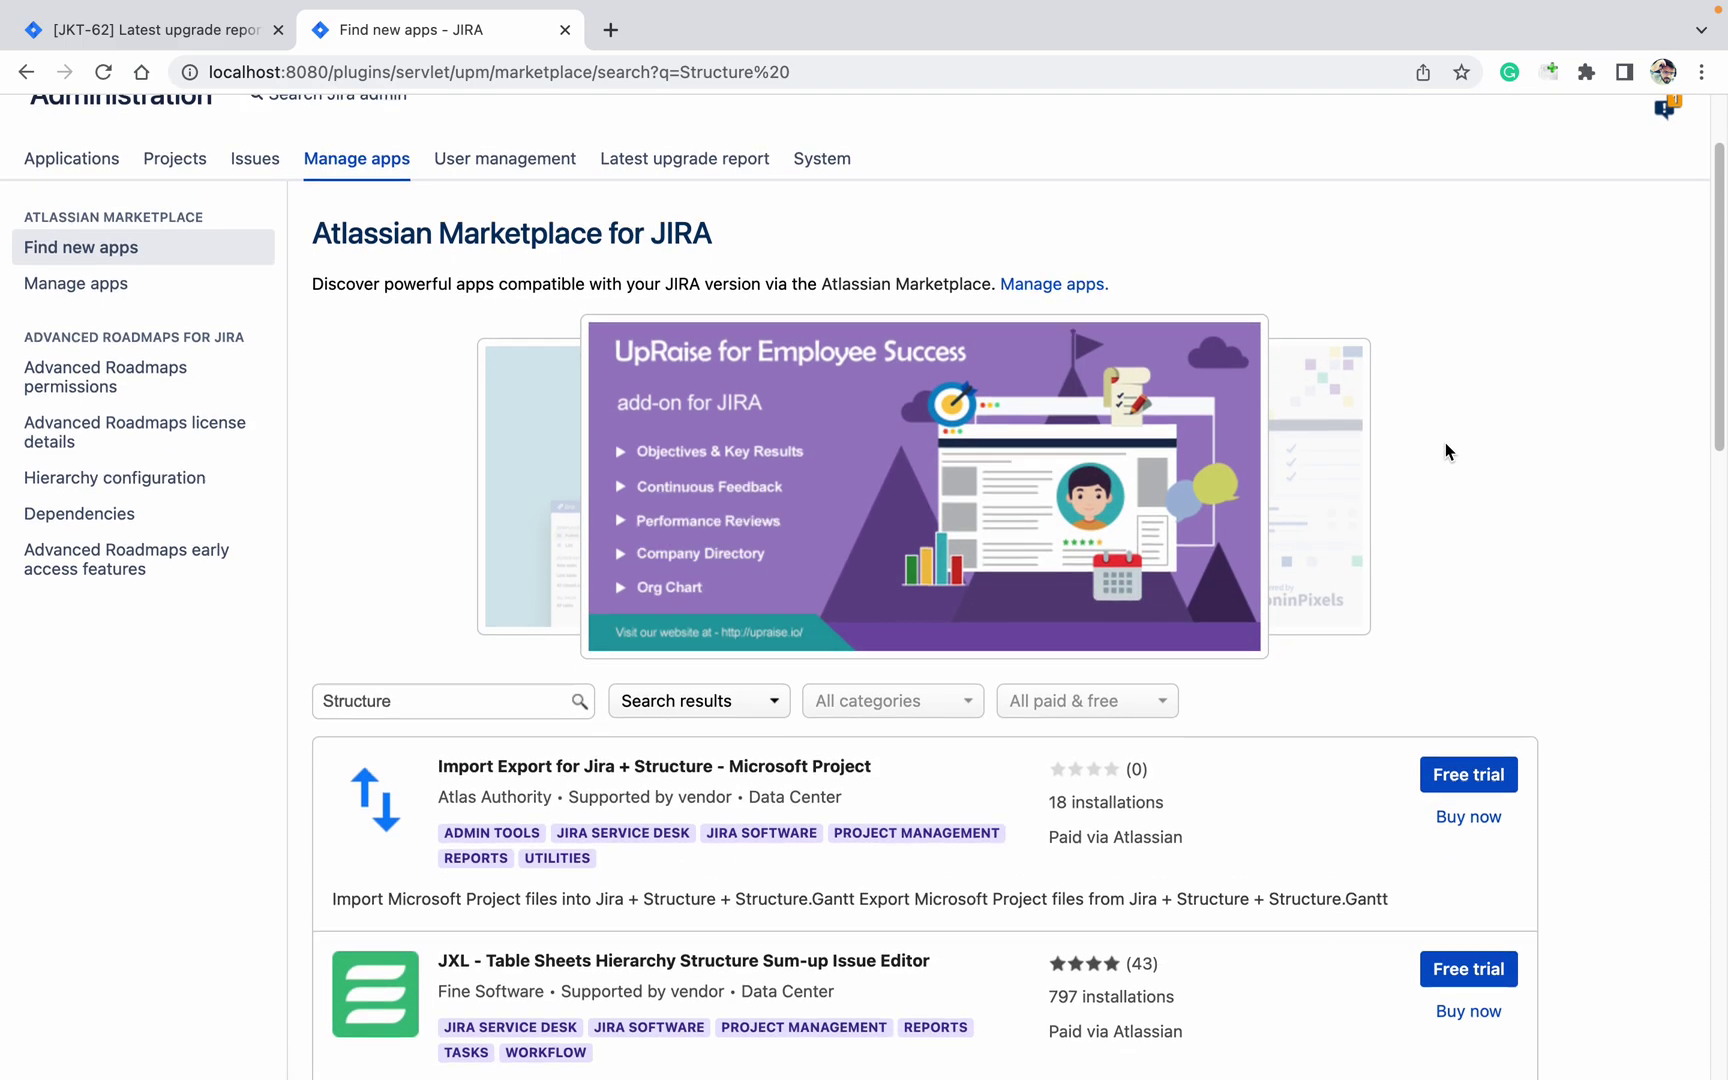
scroll(1445, 443, "down", 3)
scroll(1444, 443, "down", 3)
scroll(1256, 635, "down", 1)
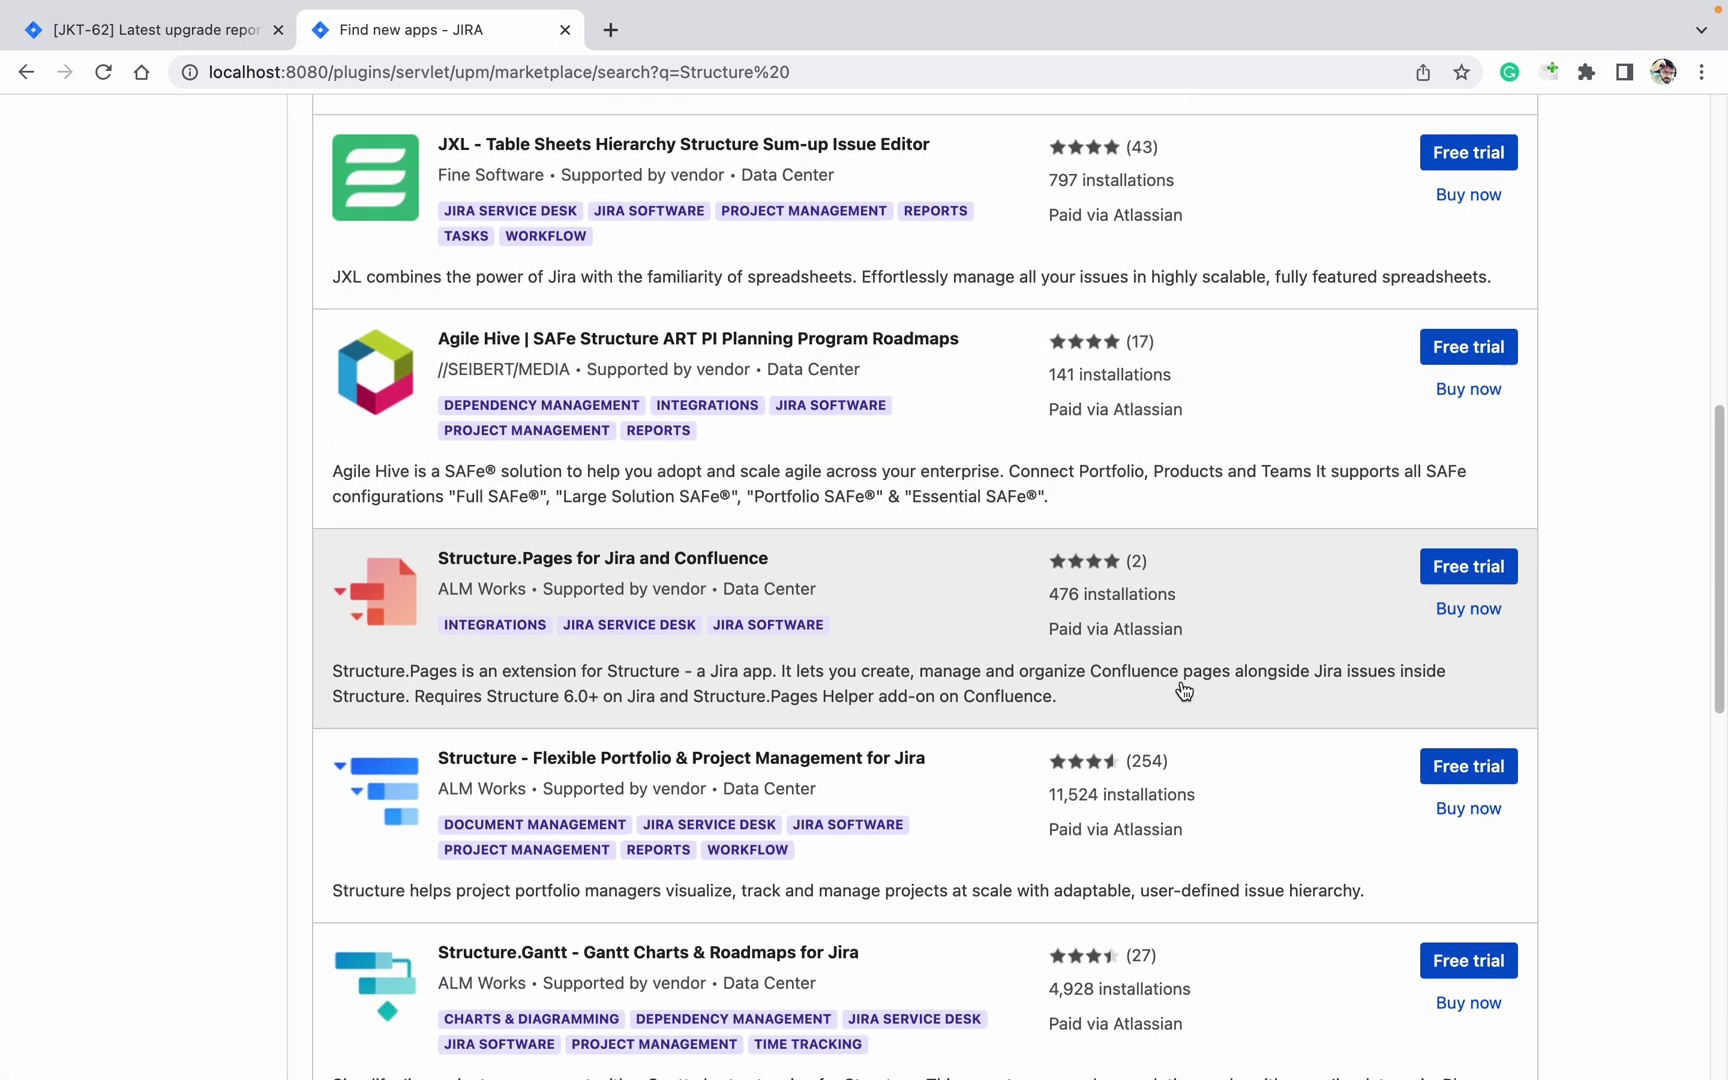
scroll(1184, 691, "down", 3)
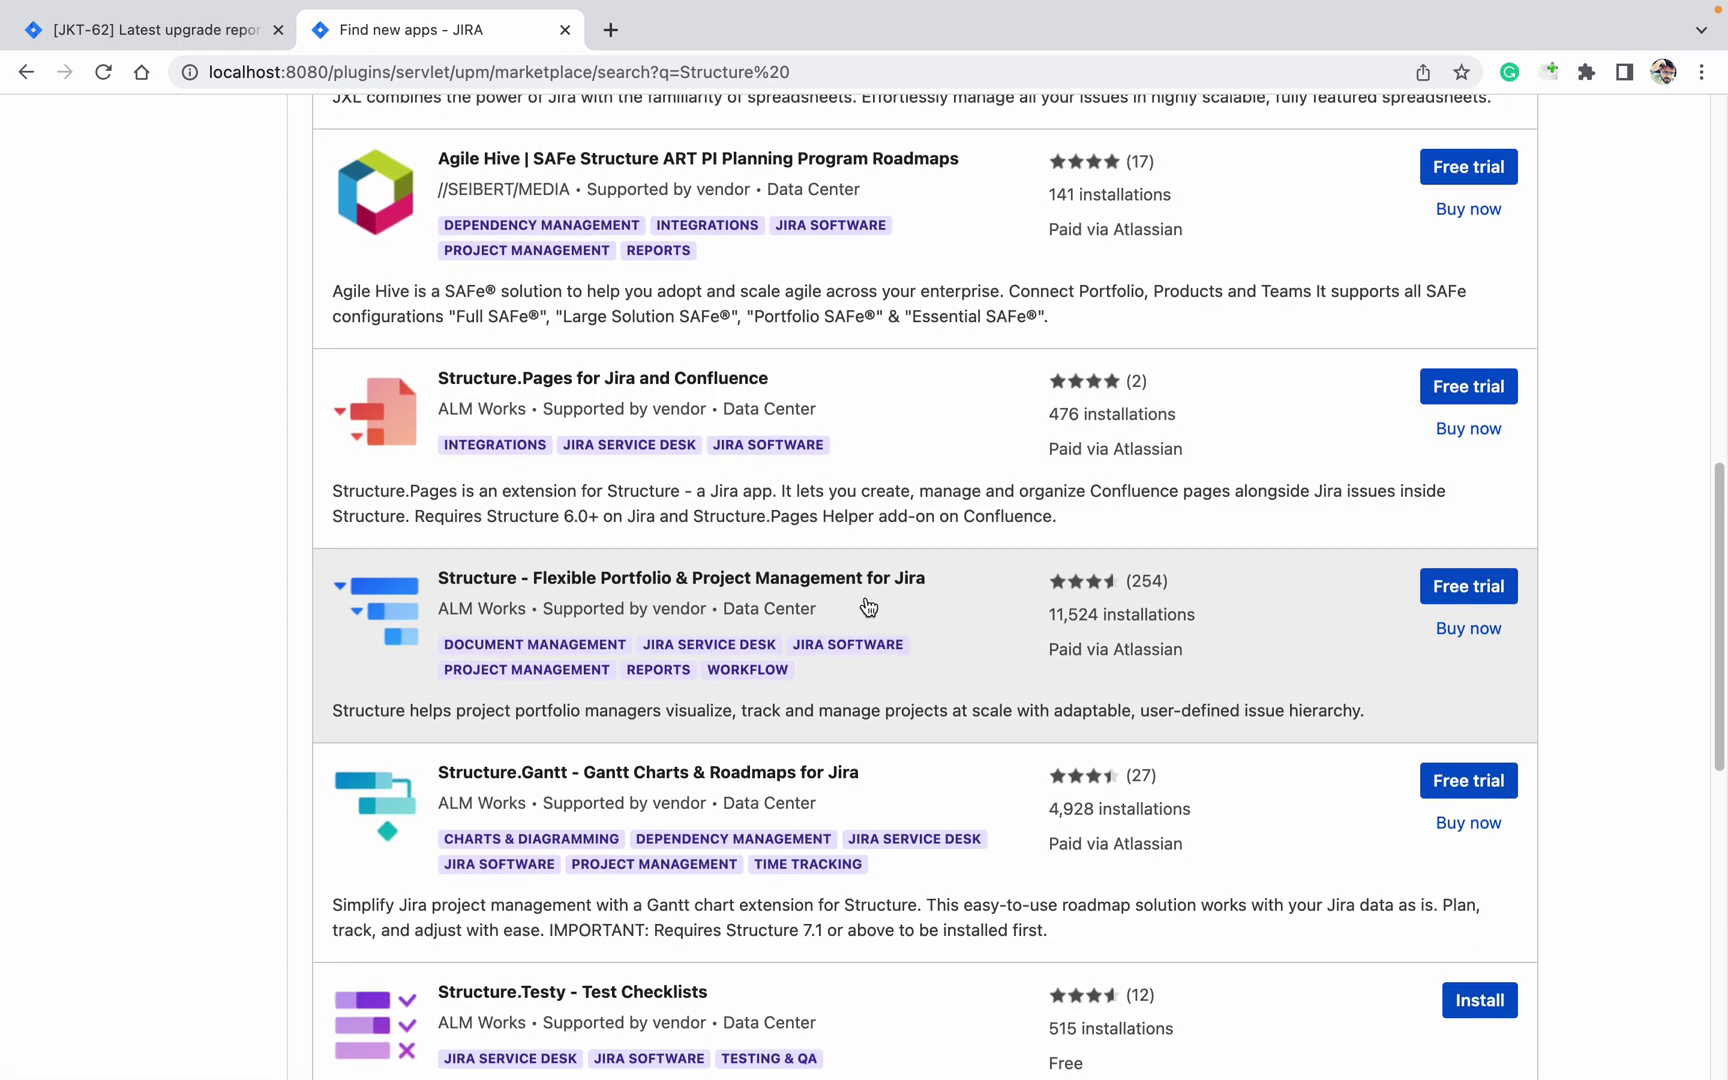
scroll(869, 606, "down", 1)
scroll(688, 692, "down", 1)
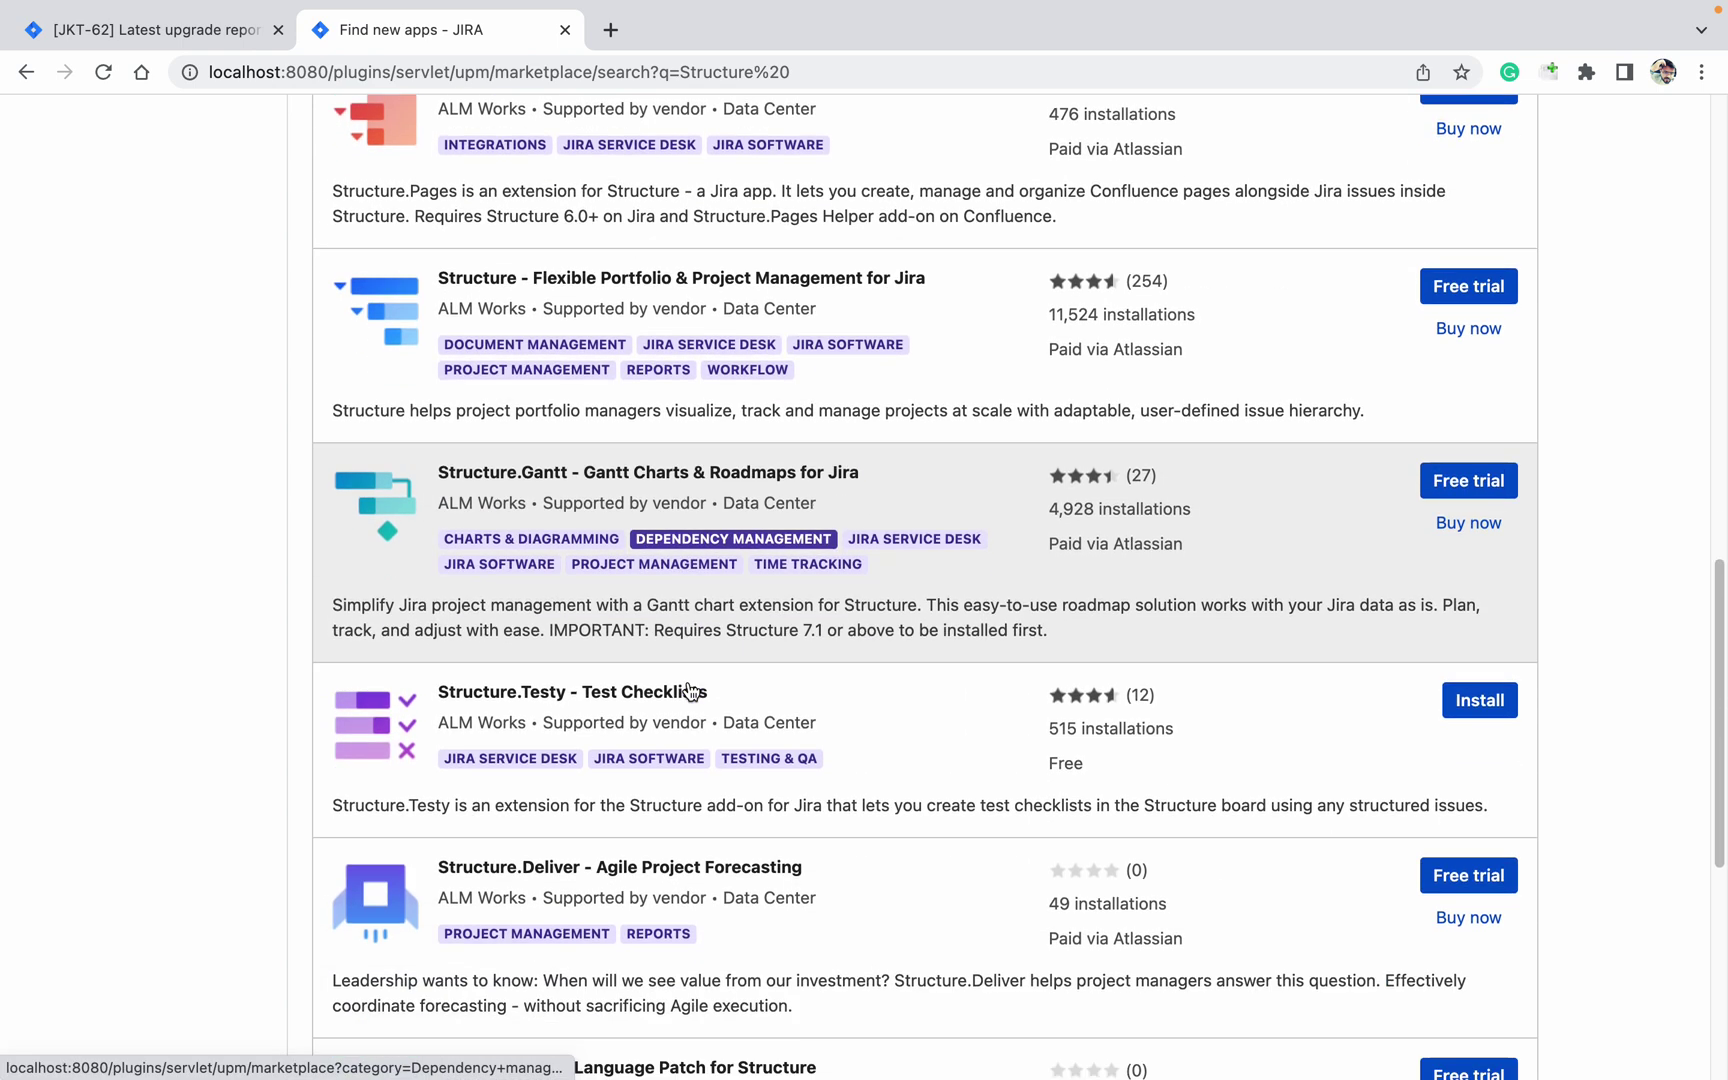
scroll(689, 692, "down", 2)
scroll(690, 691, "down", 1)
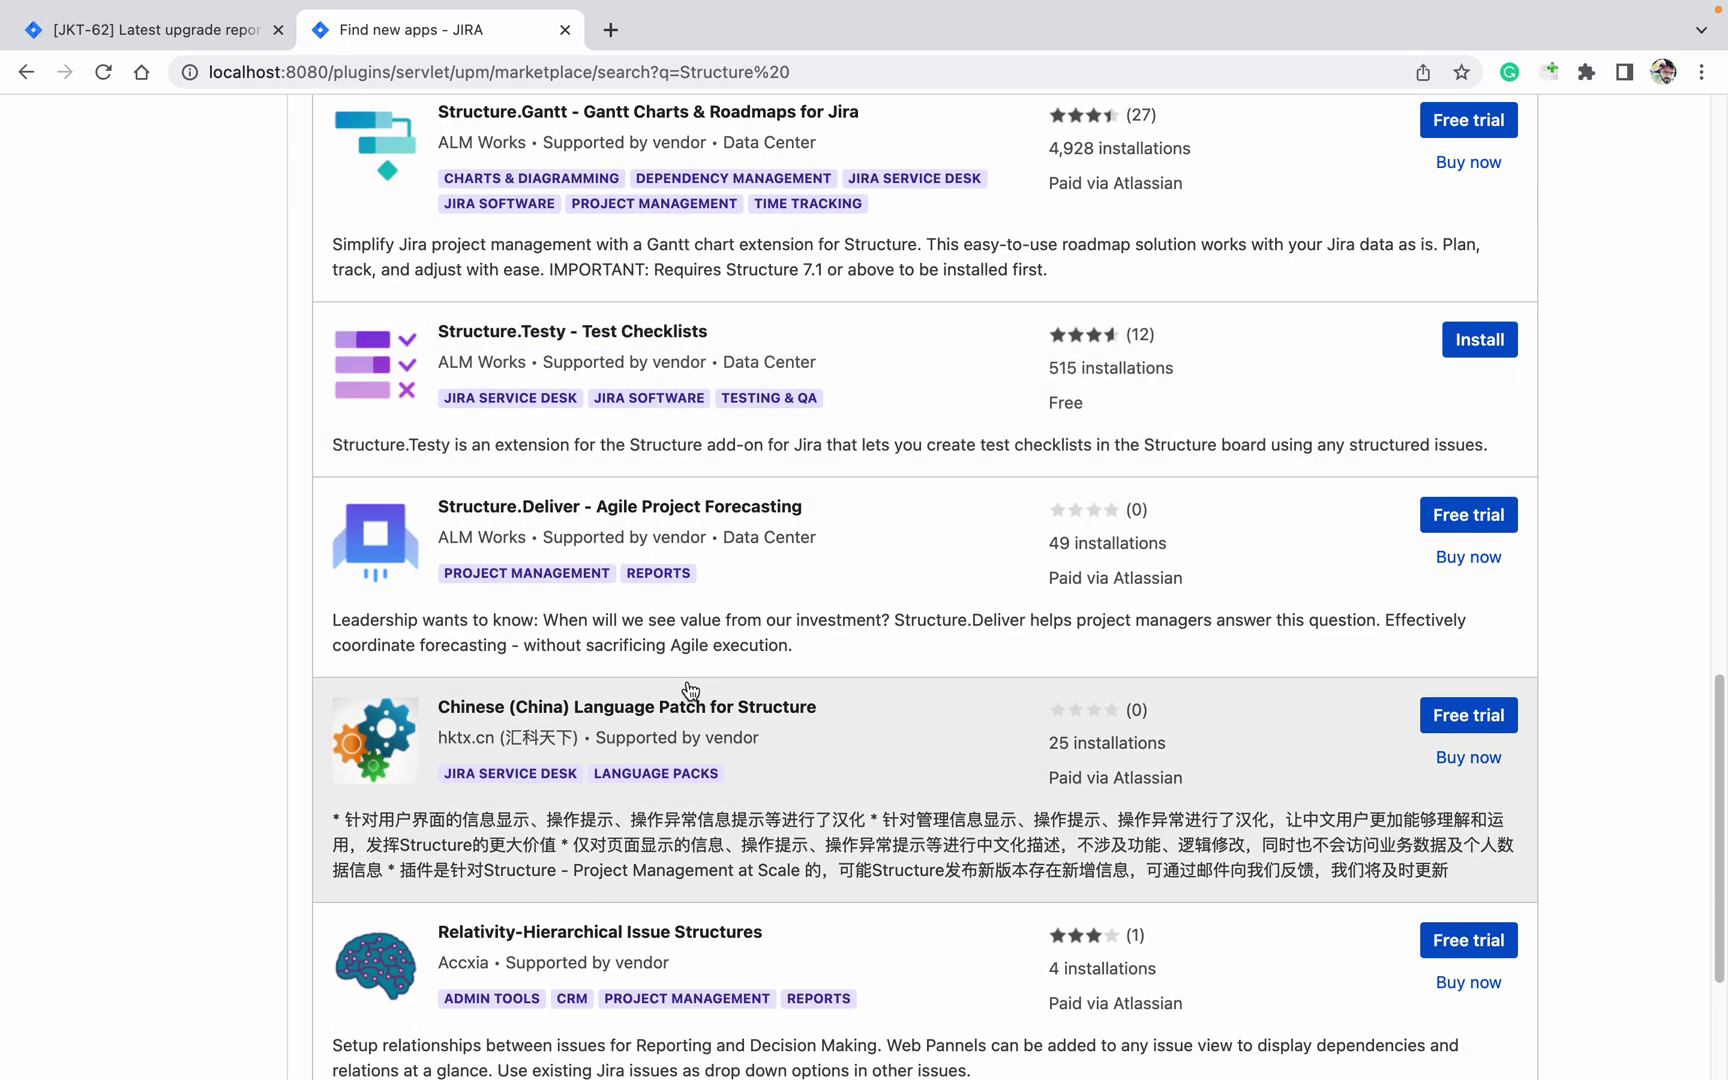
scroll(690, 691, "up", 2)
scroll(690, 691, "up", 1)
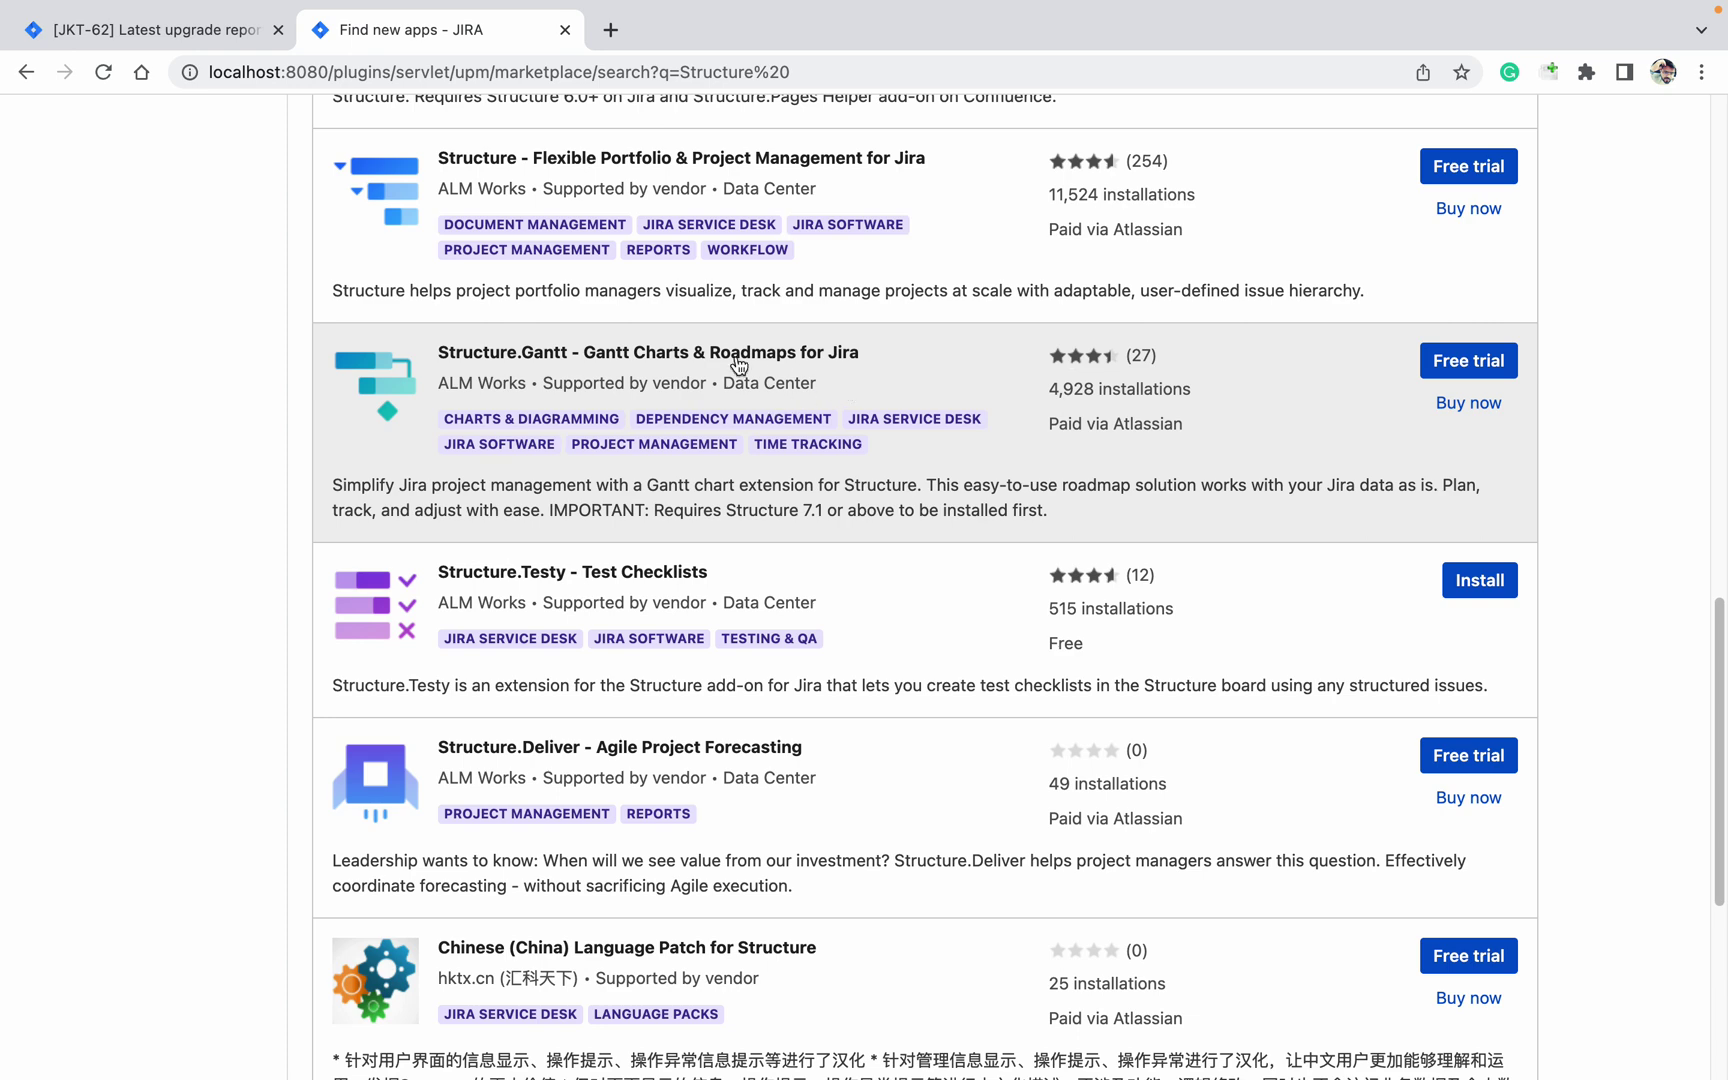
left_click(704, 363)
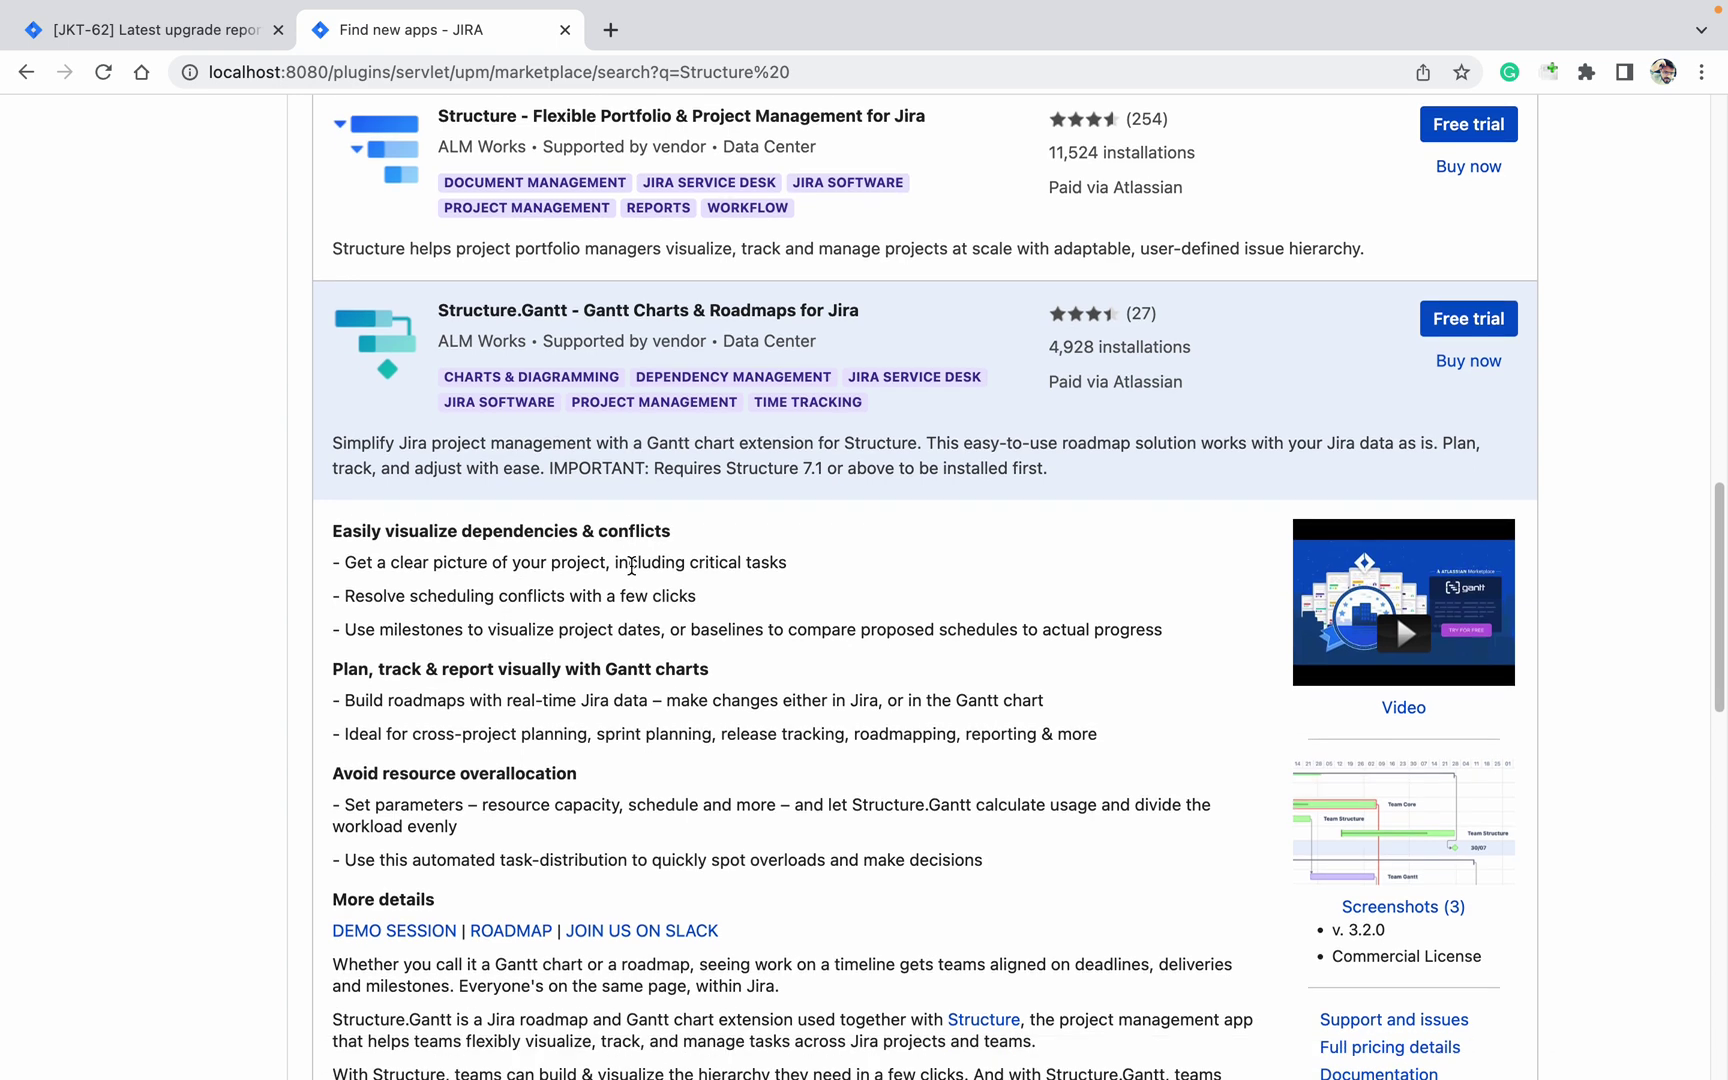
scroll(631, 568, "up", 5)
scroll(631, 571, "up", 1)
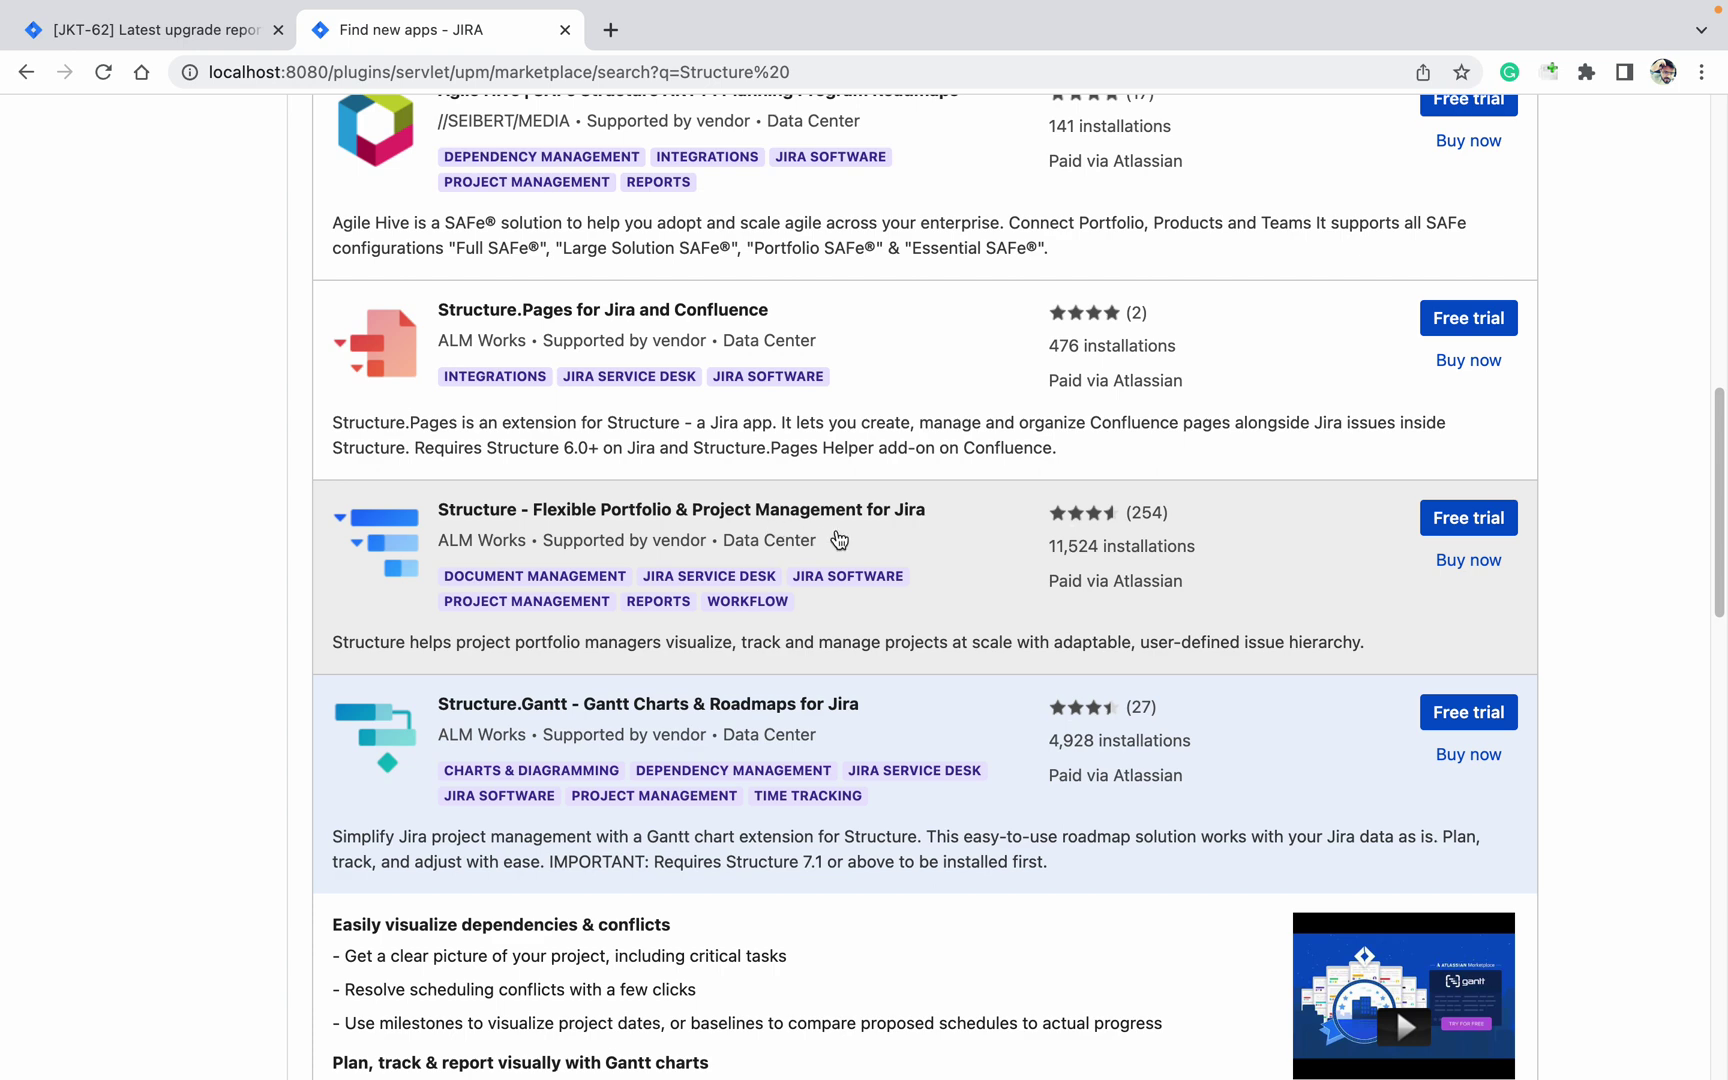
left_click(838, 541)
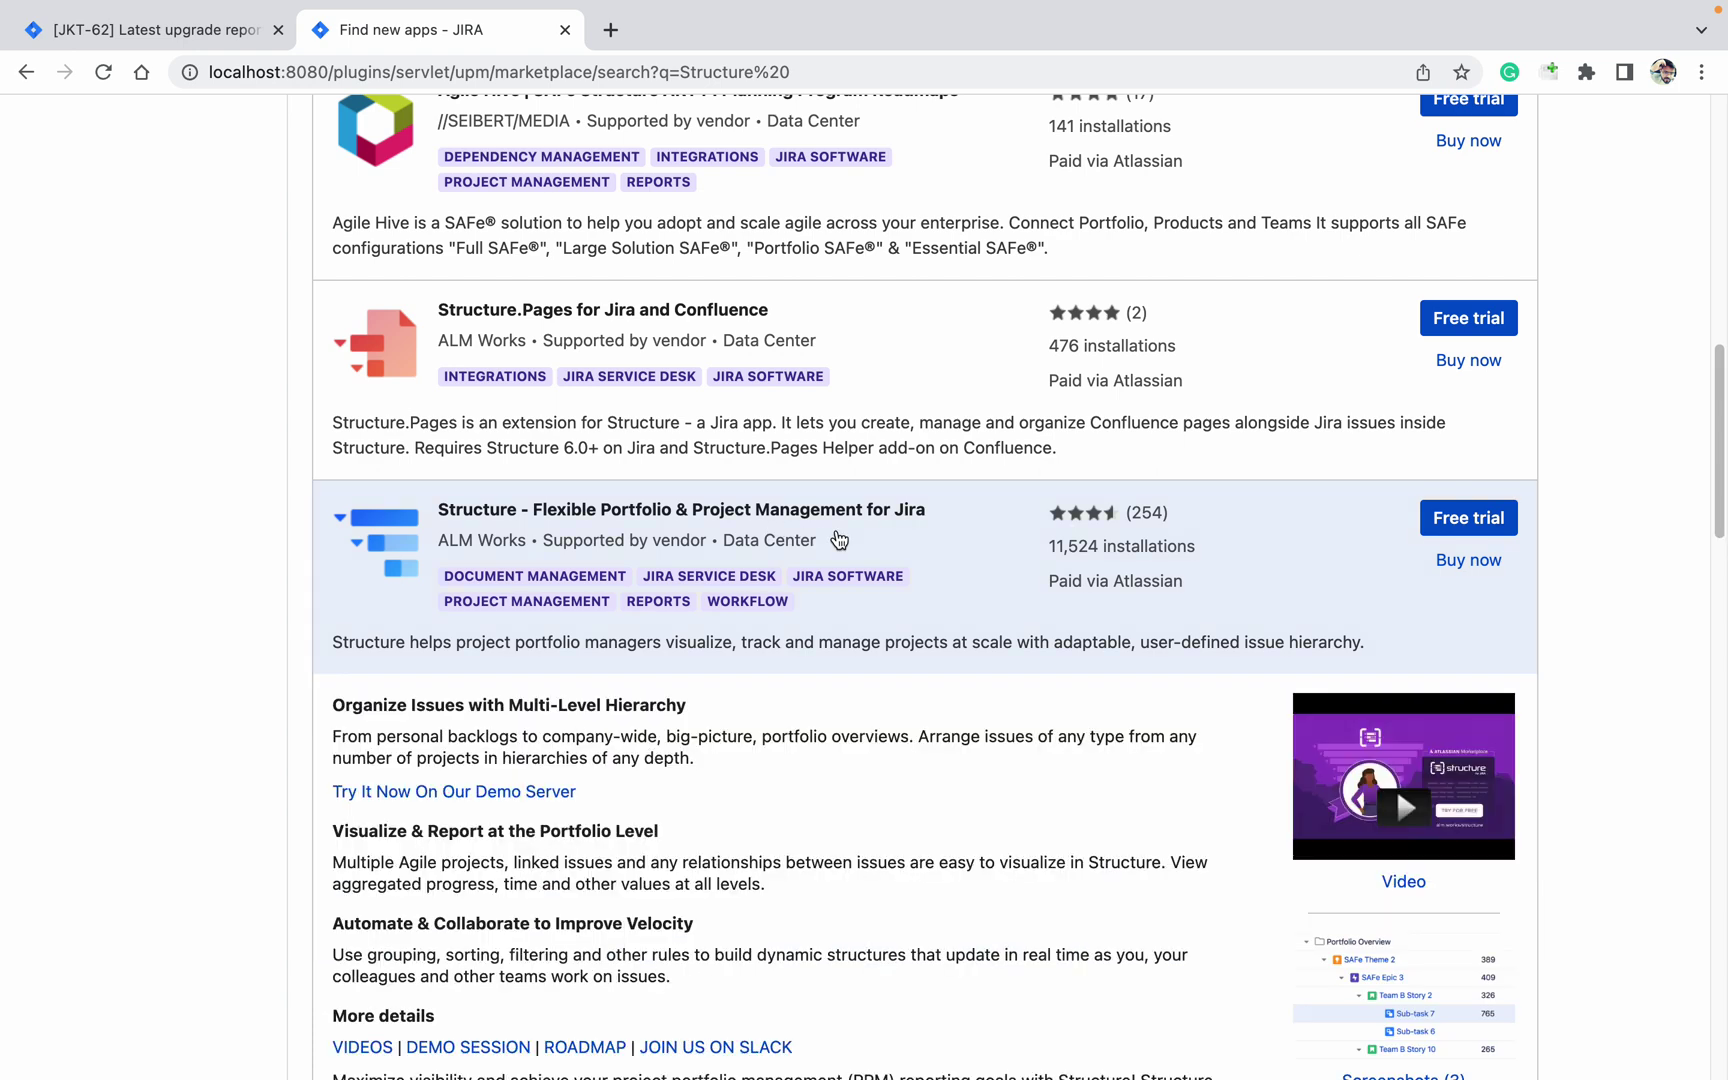
scroll(856, 567, "down", 1)
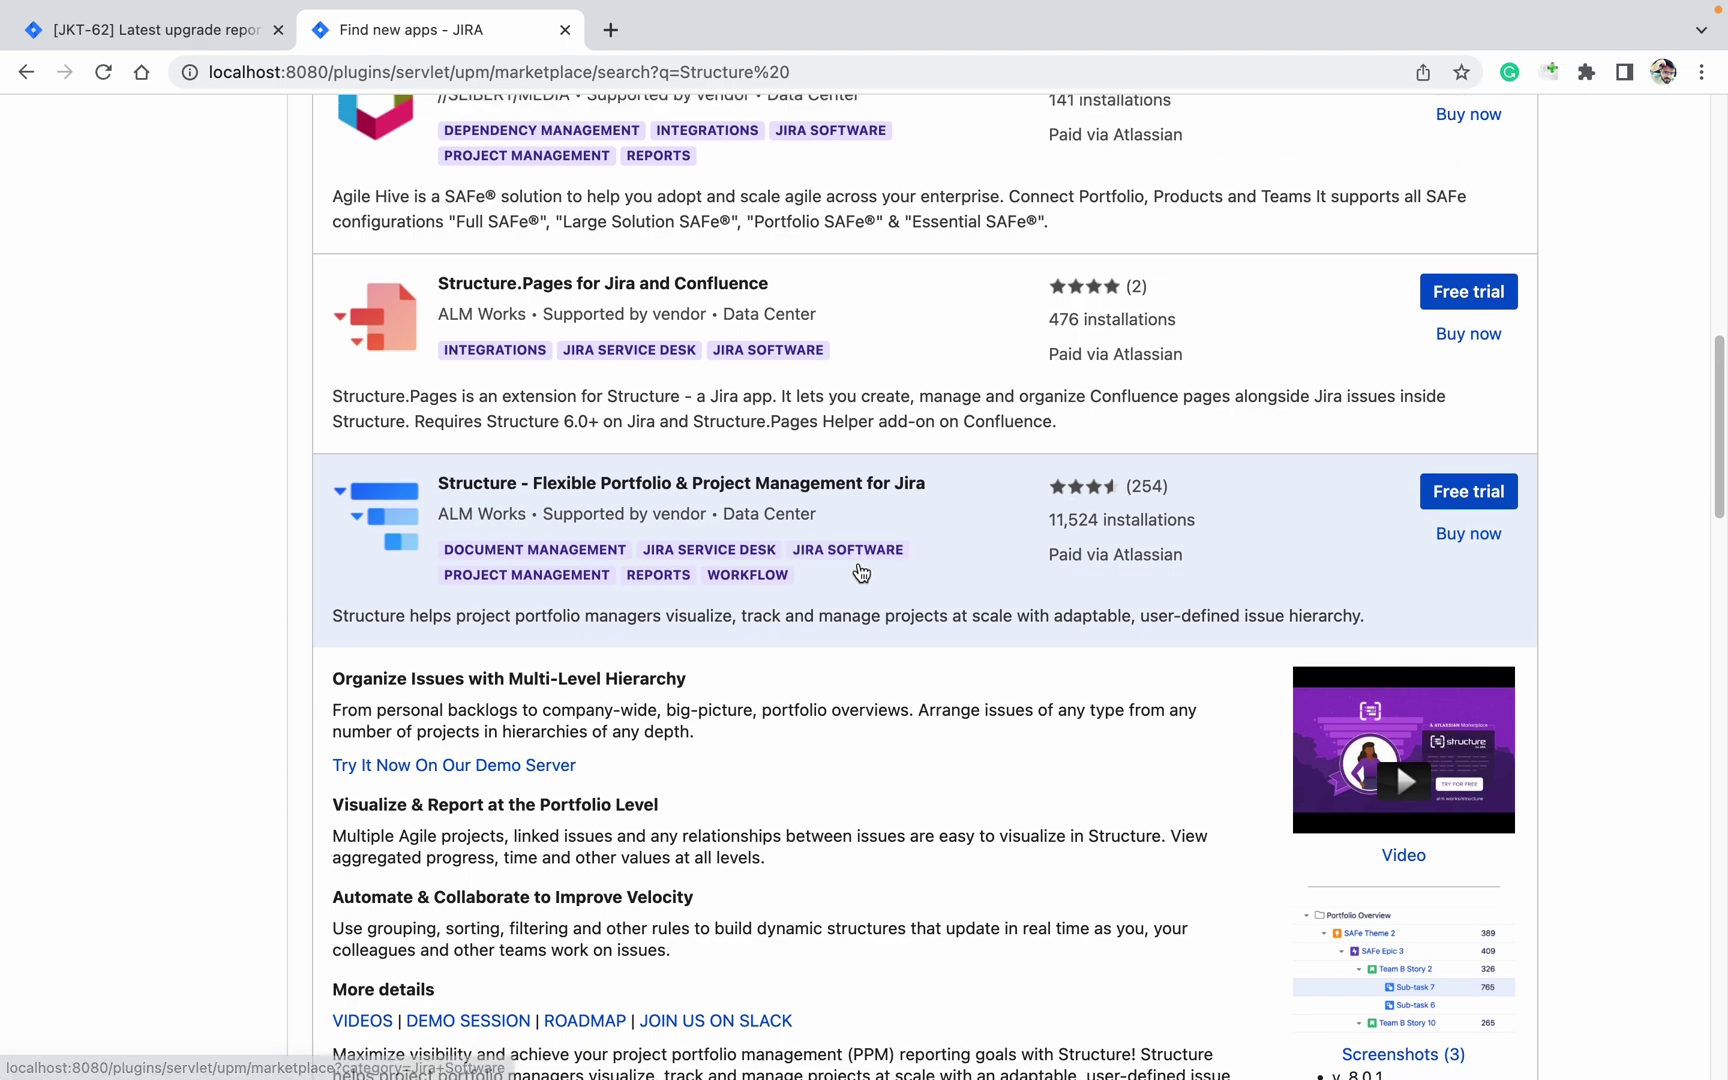
scroll(857, 572, "up", 2)
scroll(818, 592, "down", 2)
scroll(815, 595, "up", 3)
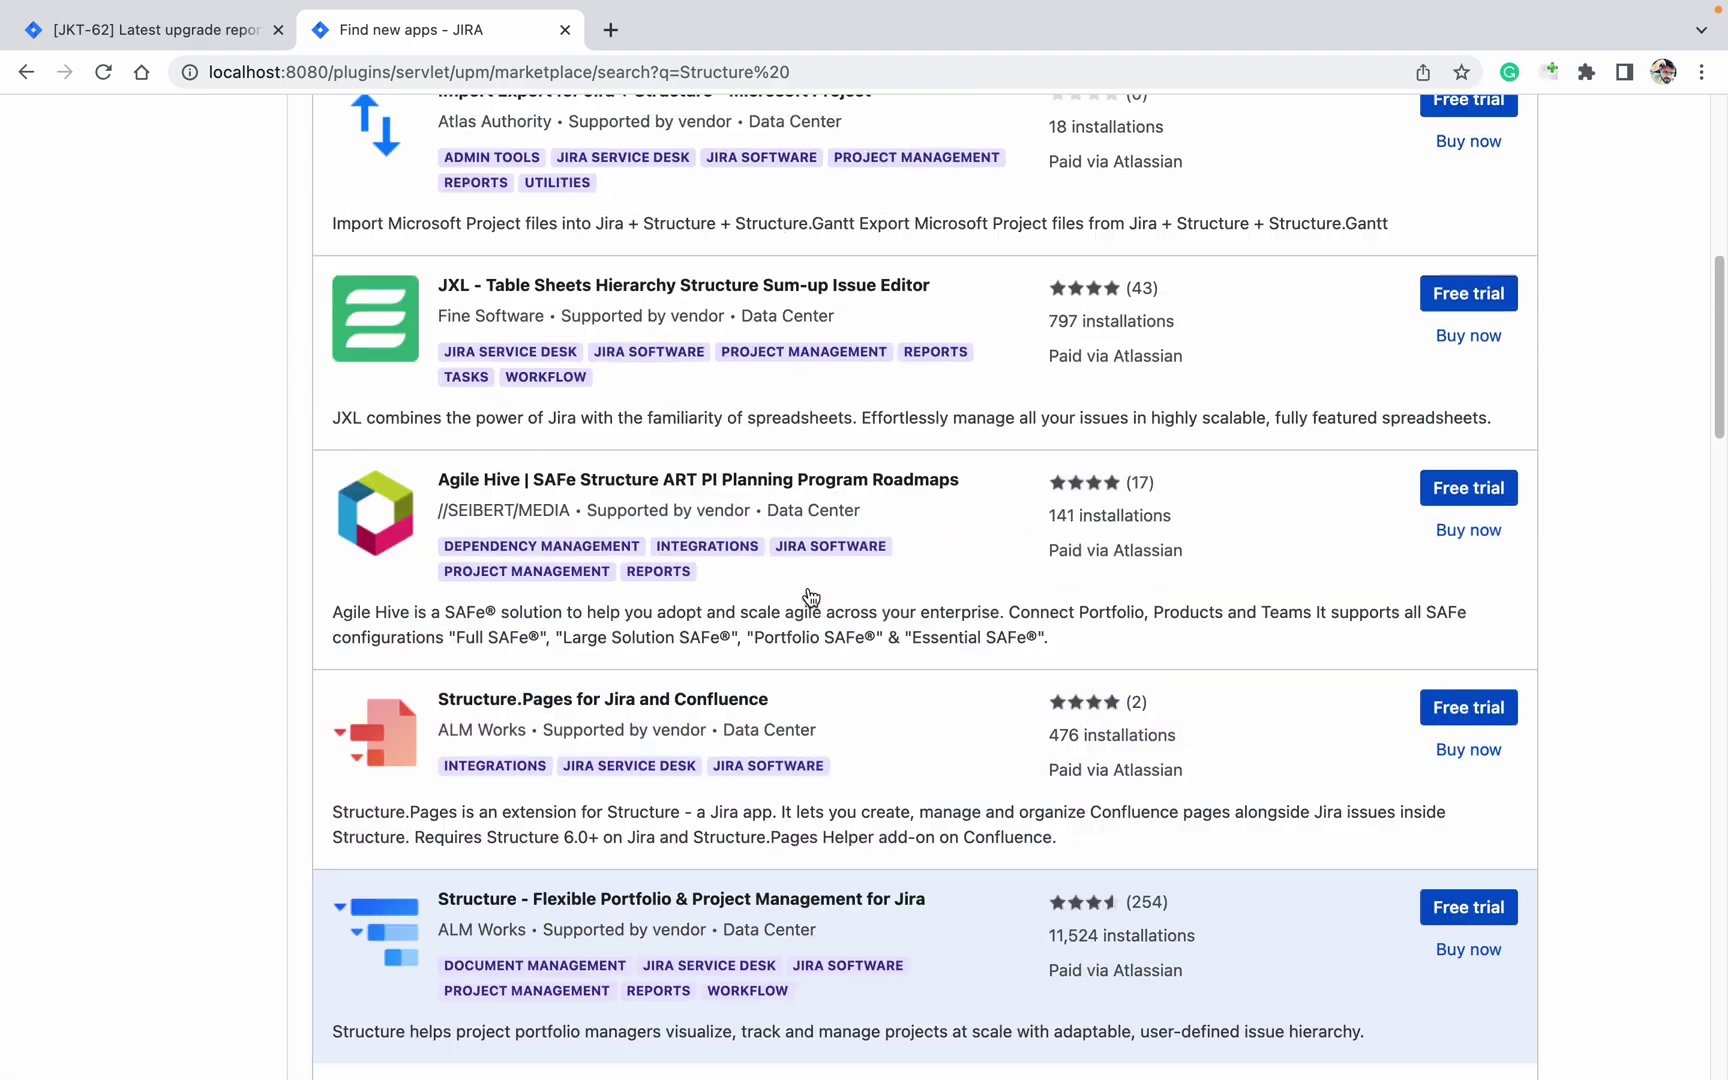
scroll(811, 597, "up", 6)
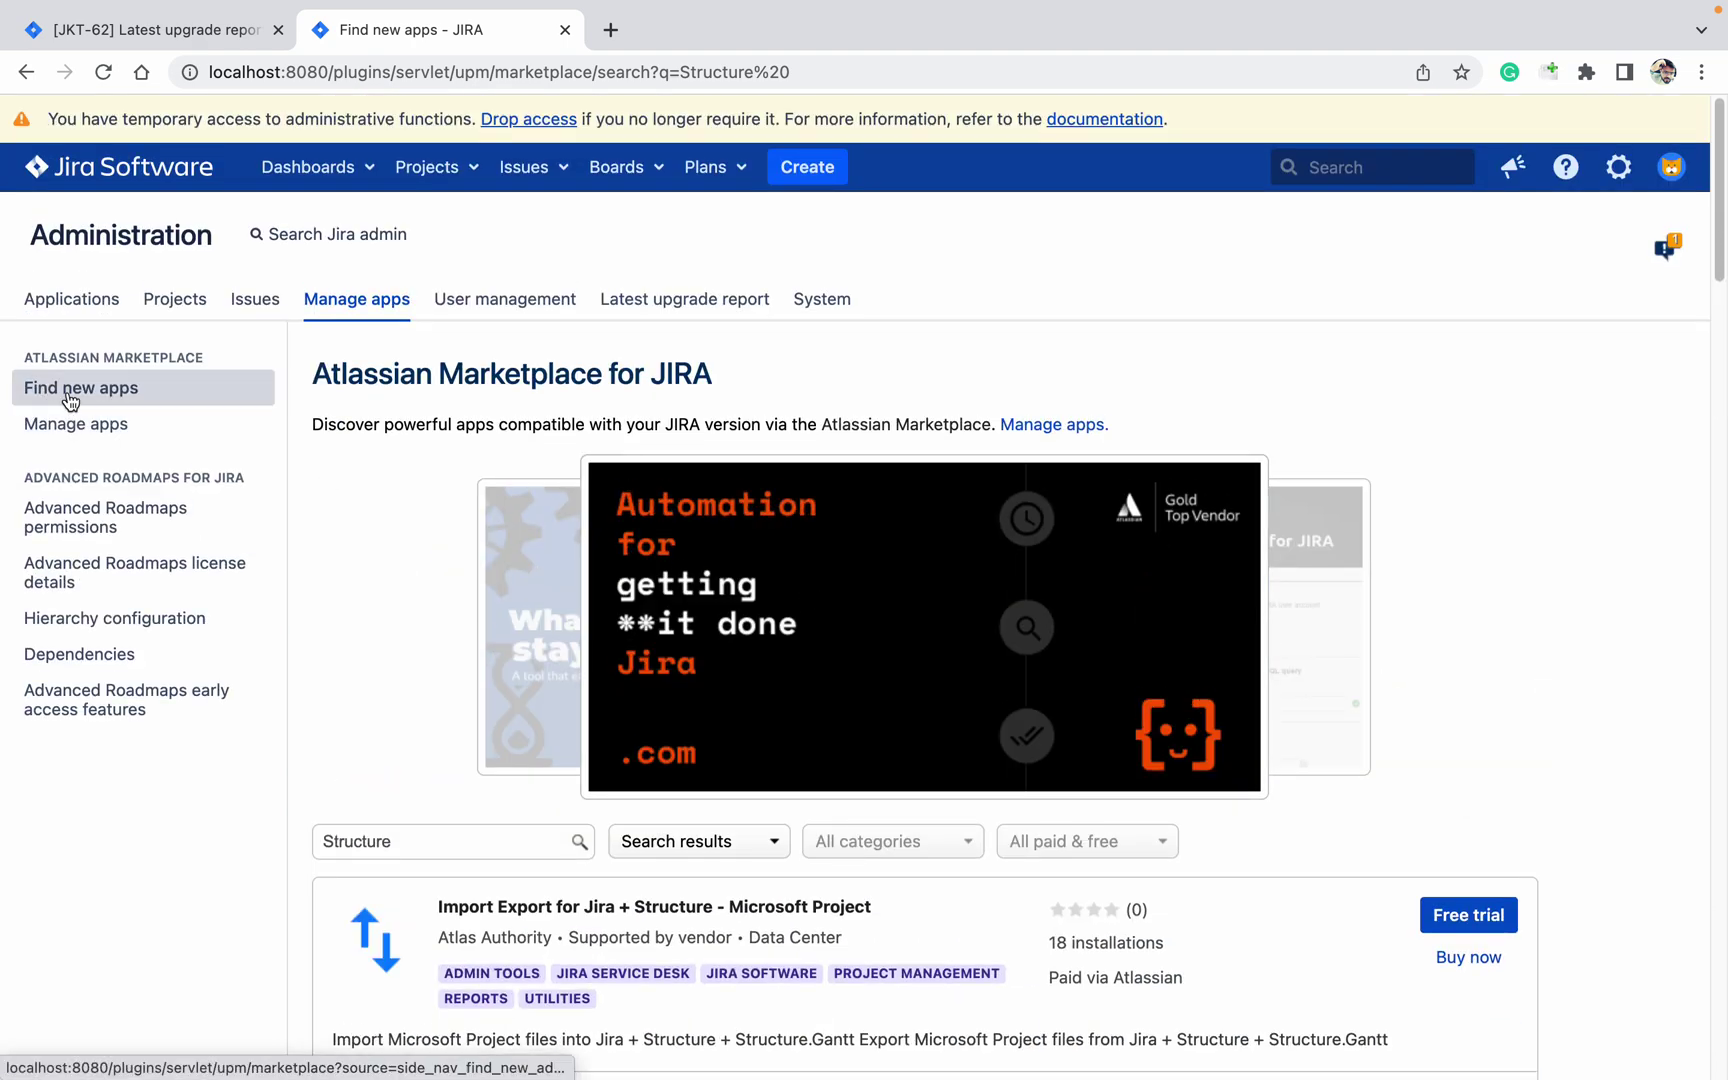
scroll(452, 676, "down", 4)
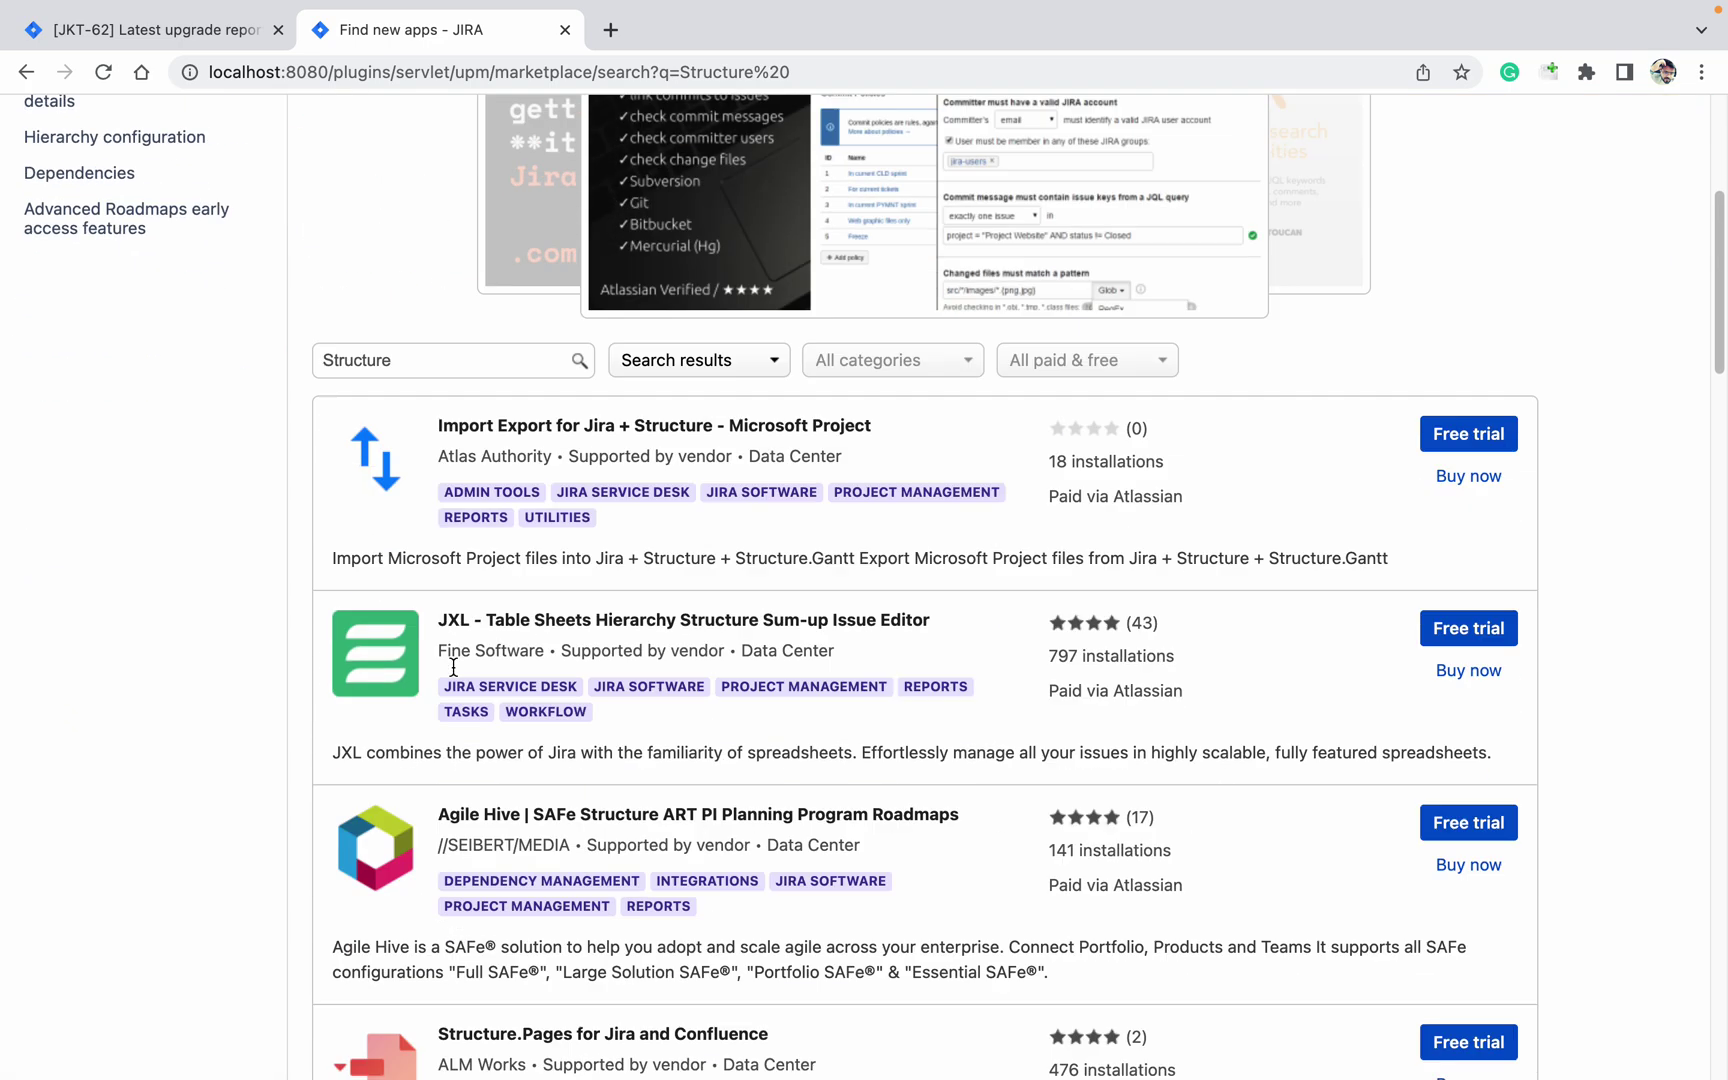
scroll(454, 665, "down", 6)
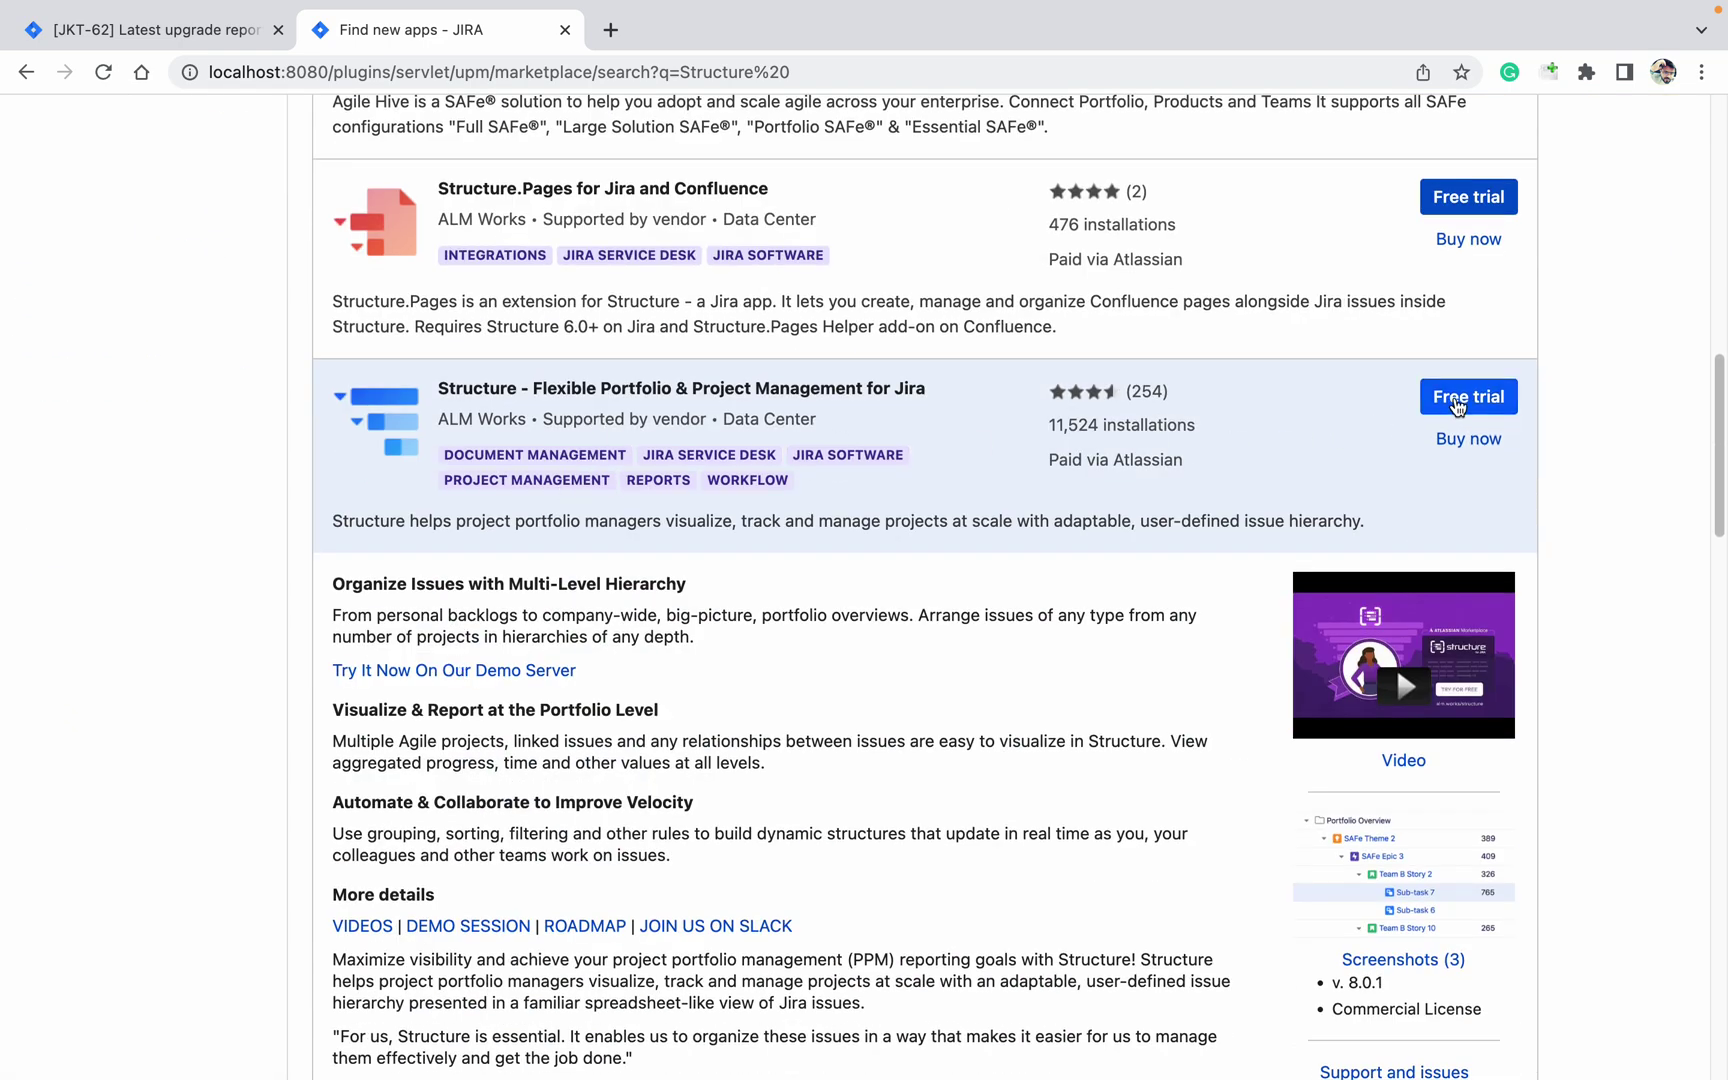
left_click(1456, 402)
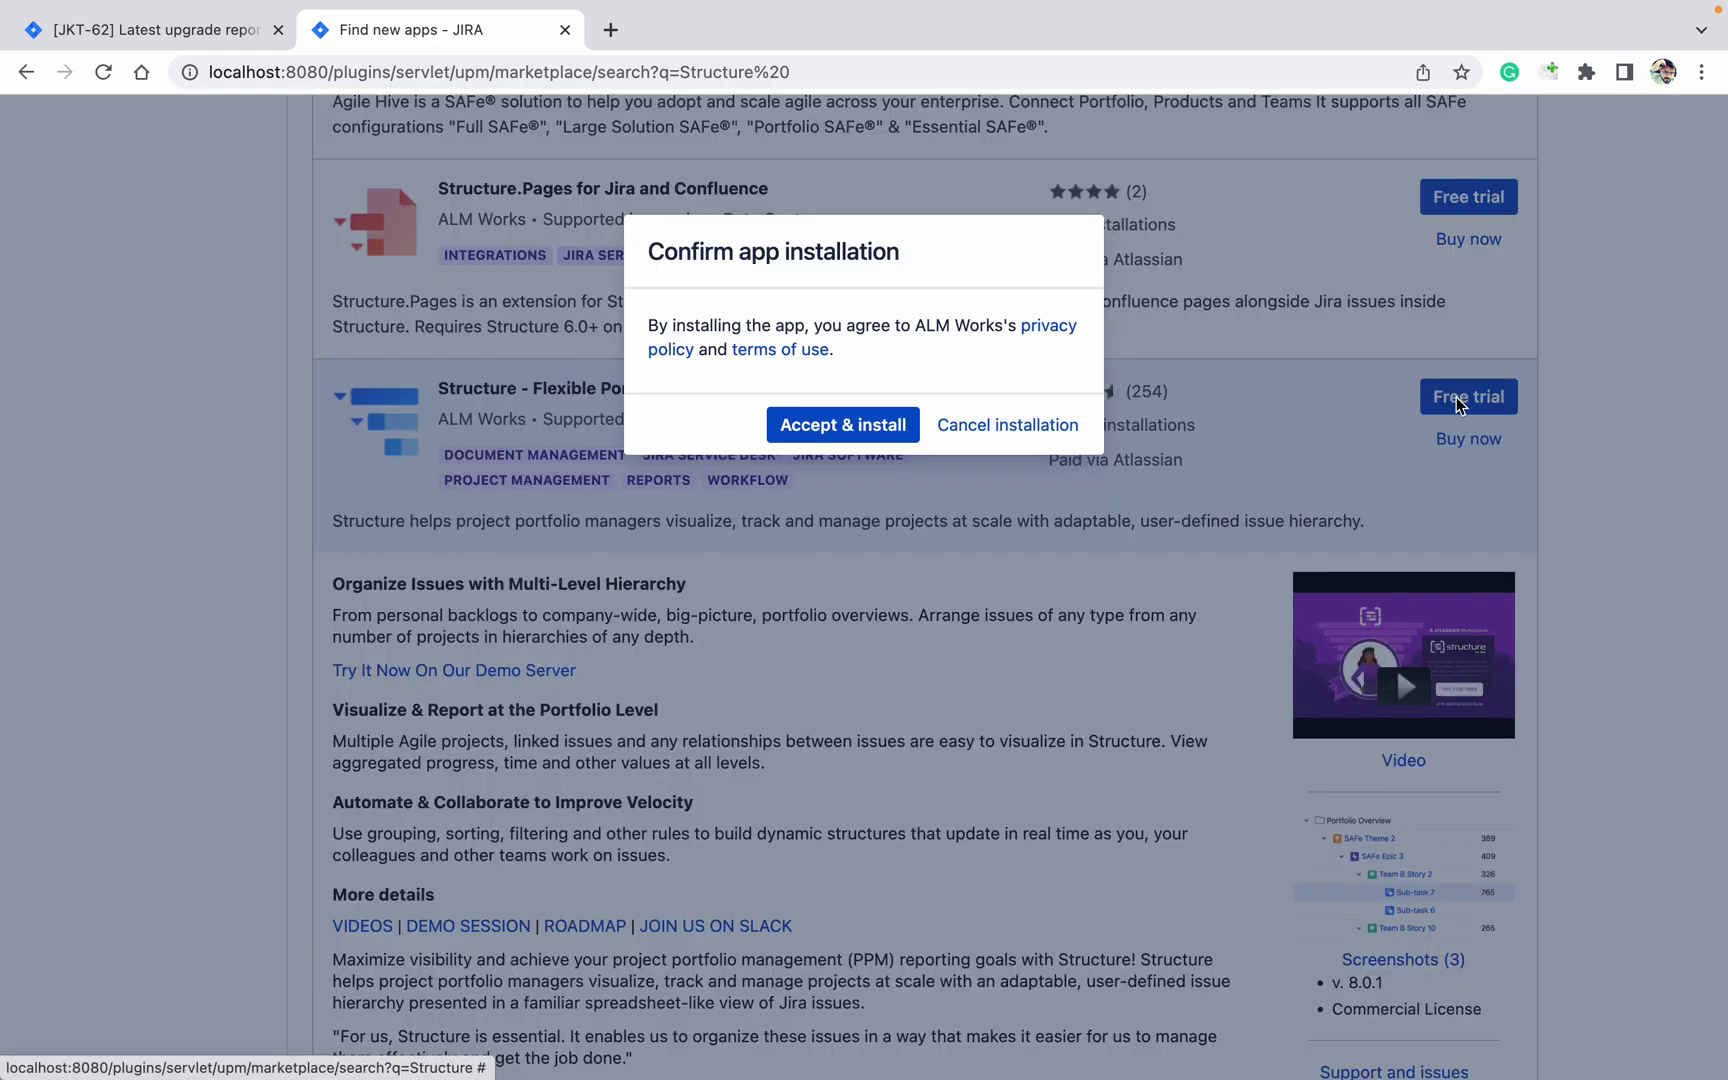
Accept the terms and install Structure, then go to its management options
left_click(828, 430)
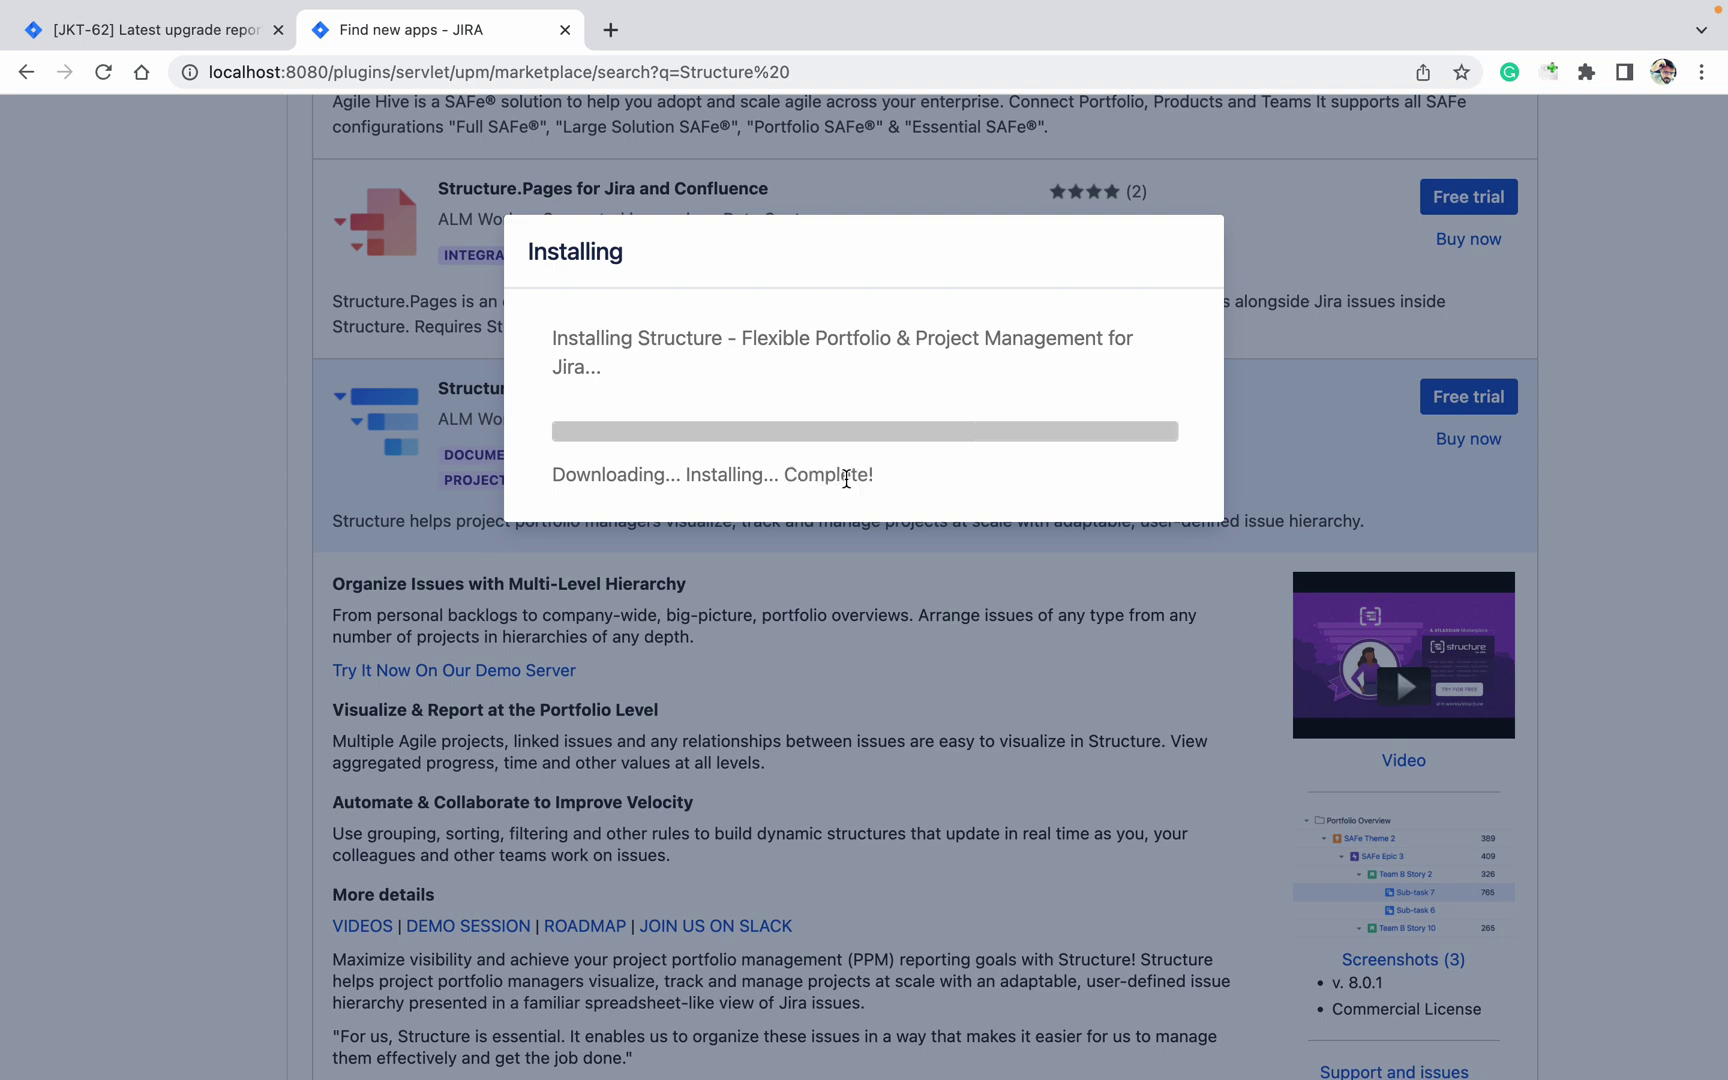
scroll(820, 480, "down", 3)
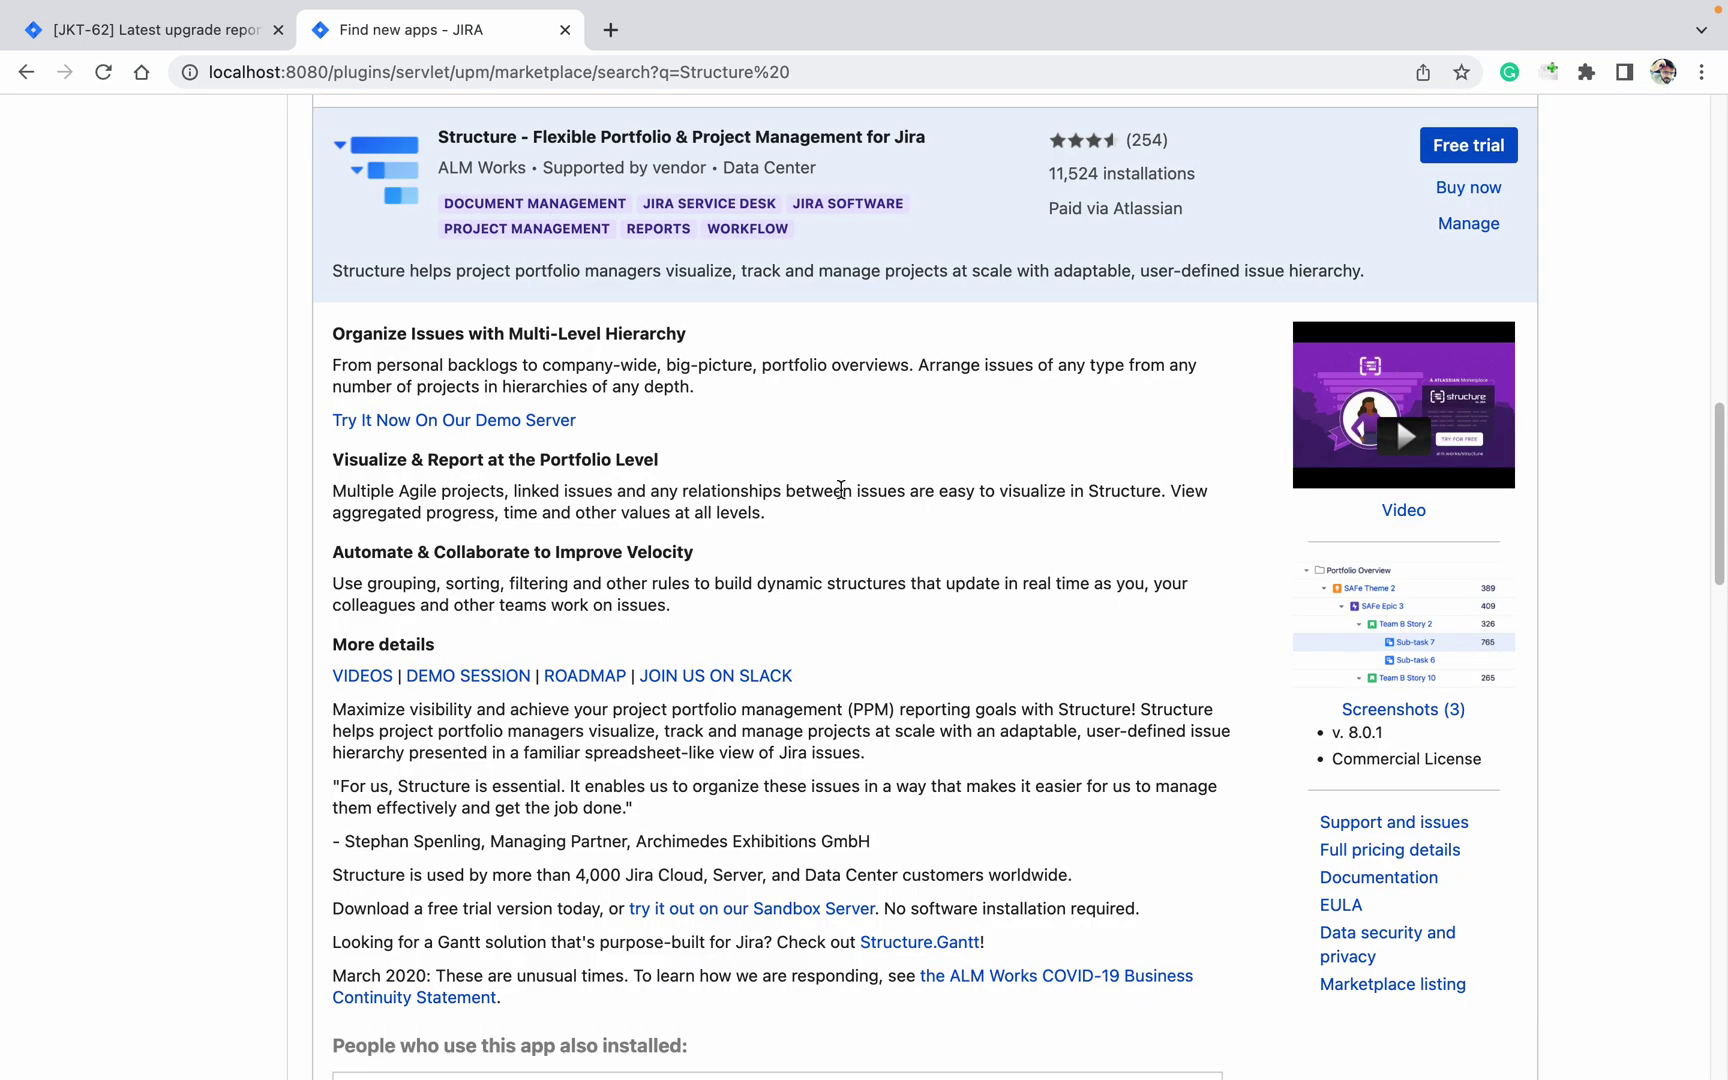
left_click(1469, 230)
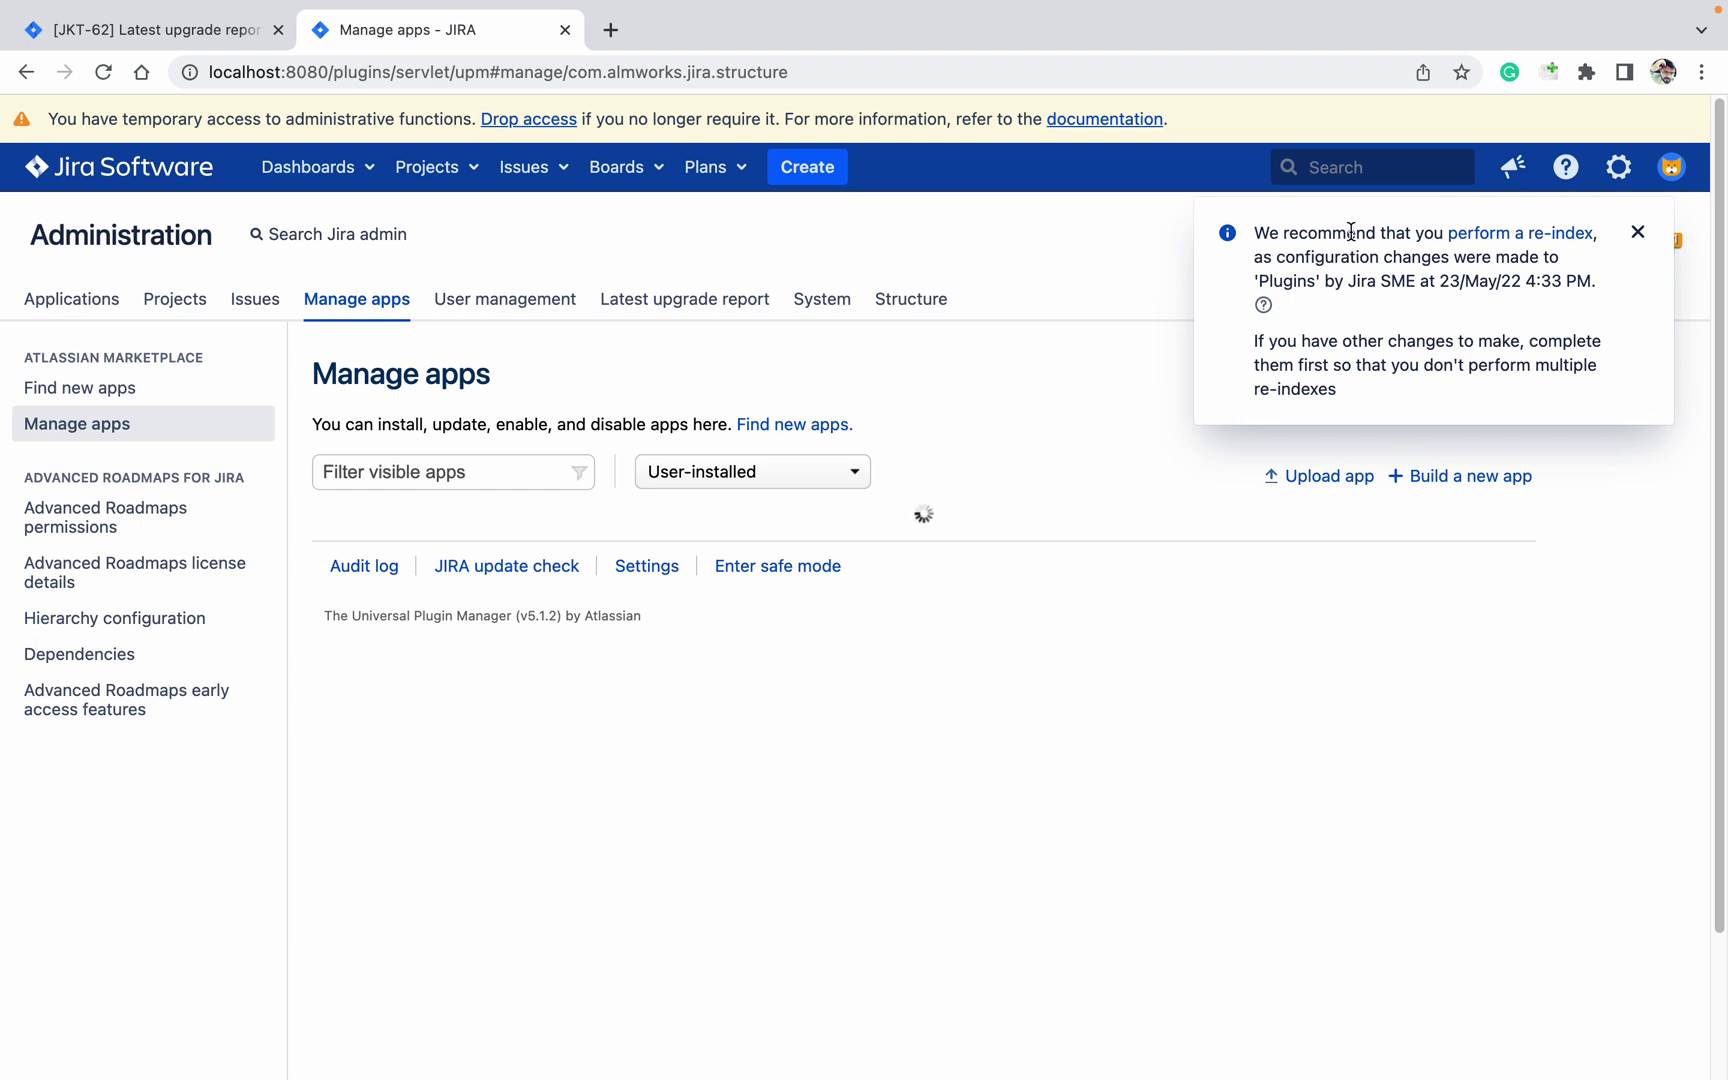
Dismiss the re-index recommendation notice on the Manage apps page
left_click(1638, 232)
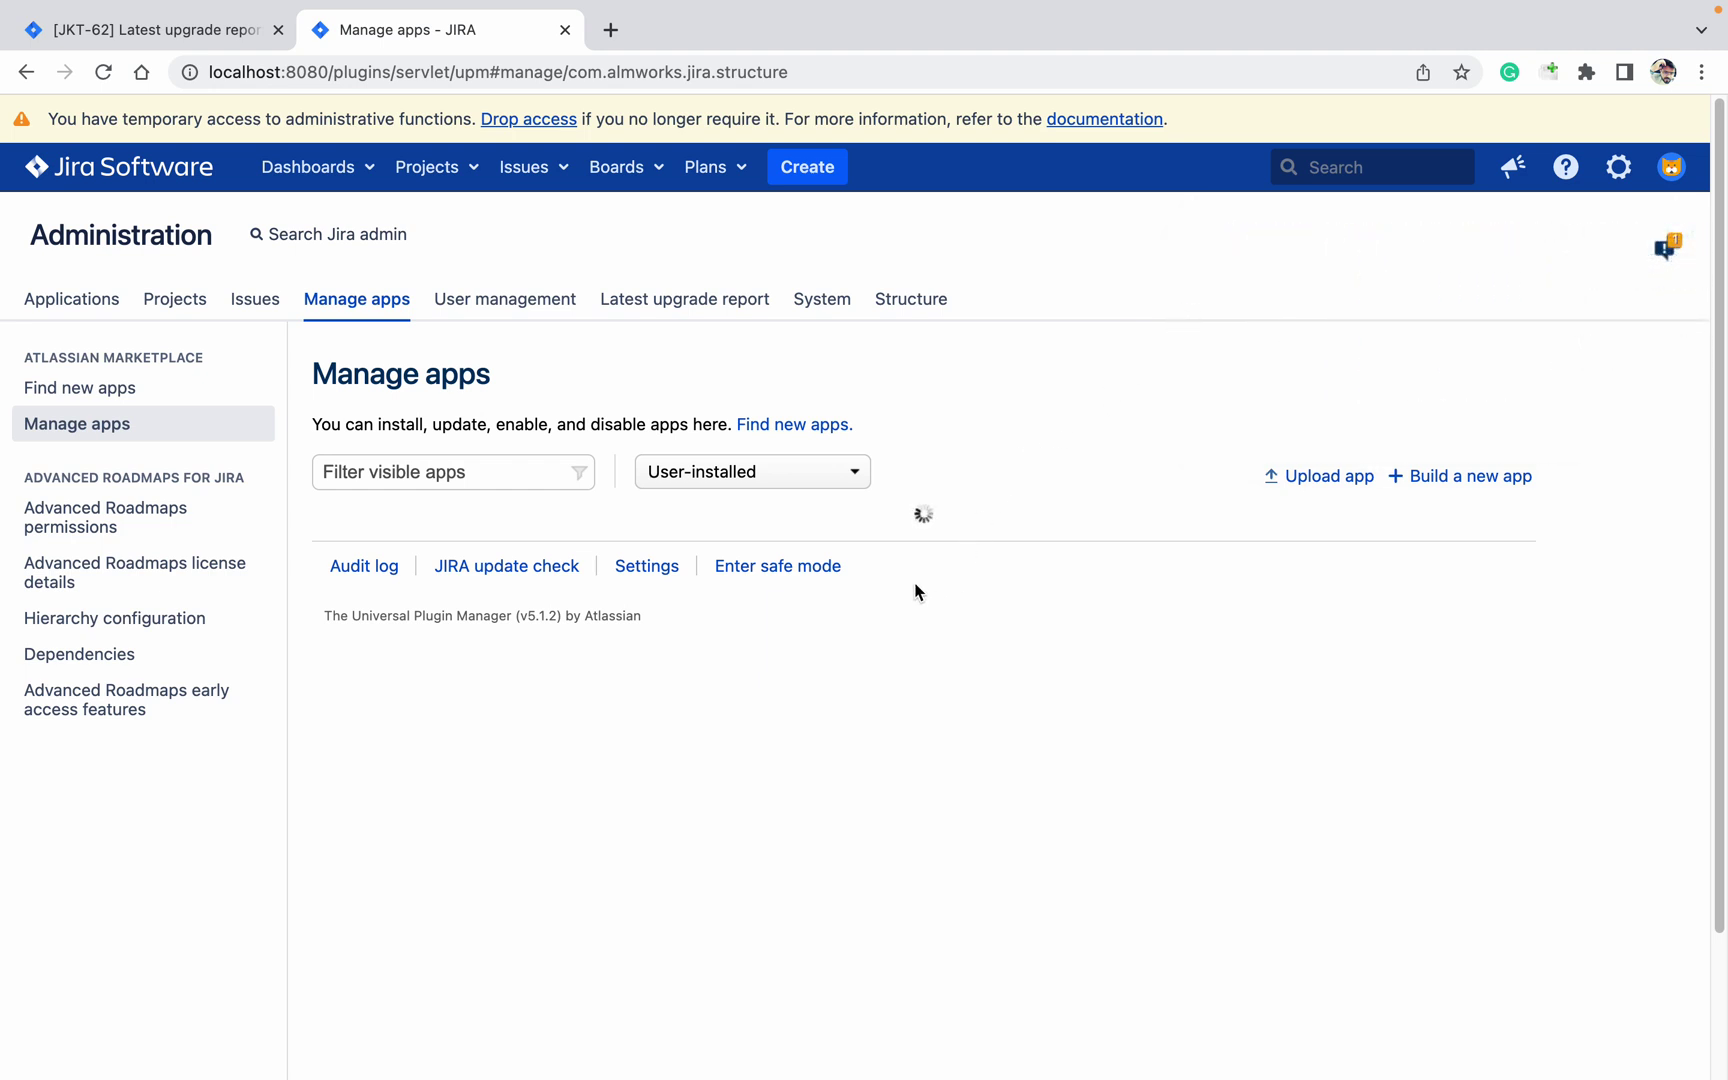
scroll(1143, 393, "down", 2)
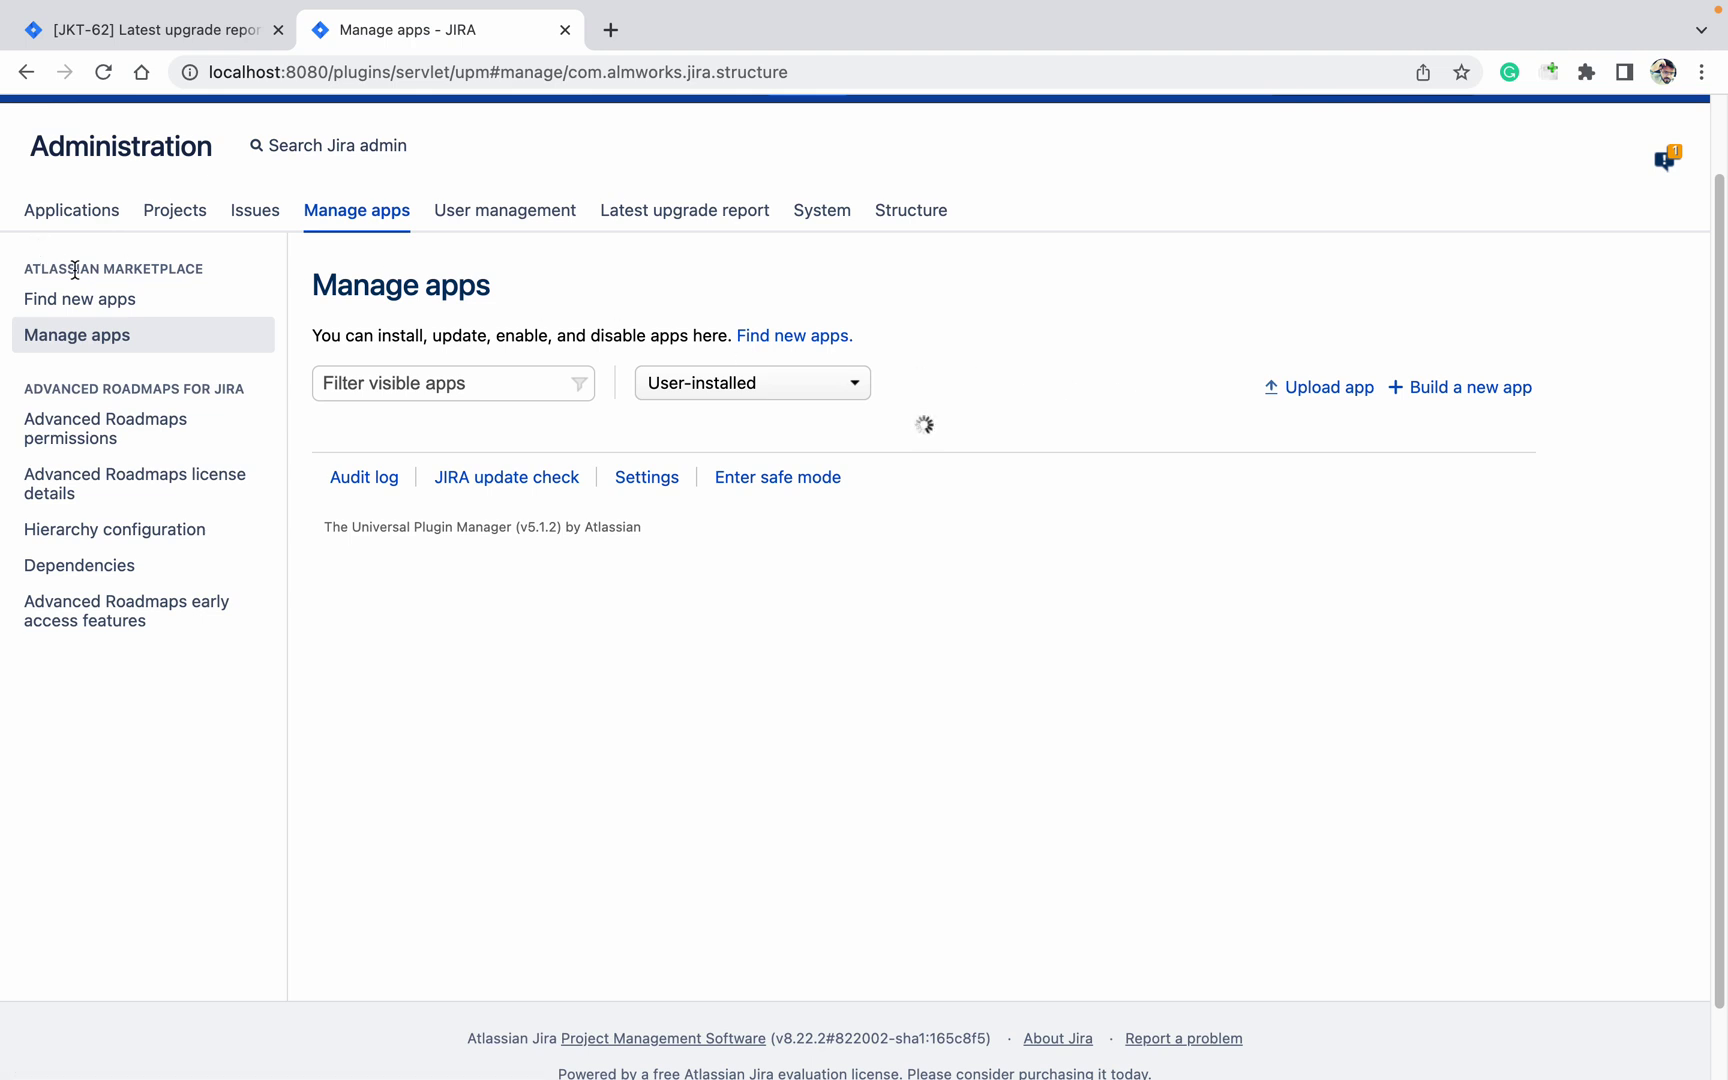
left_click(1306, 395)
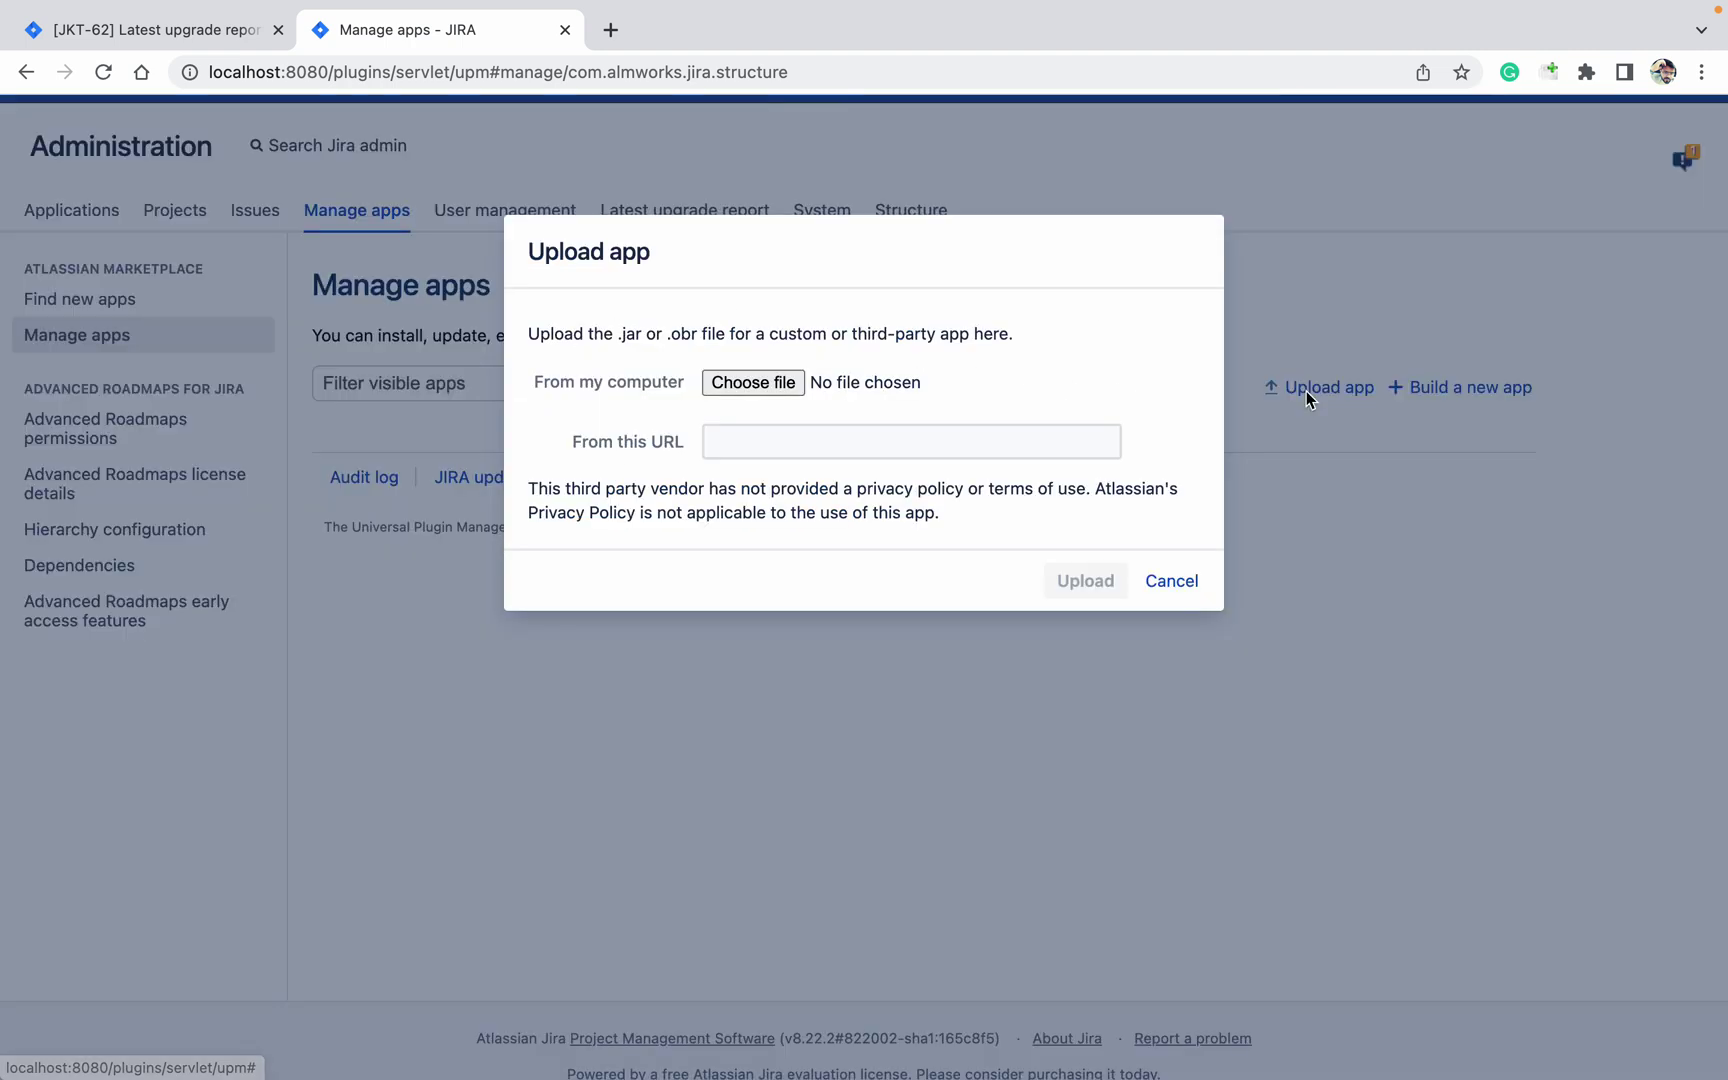
left_click(761, 386)
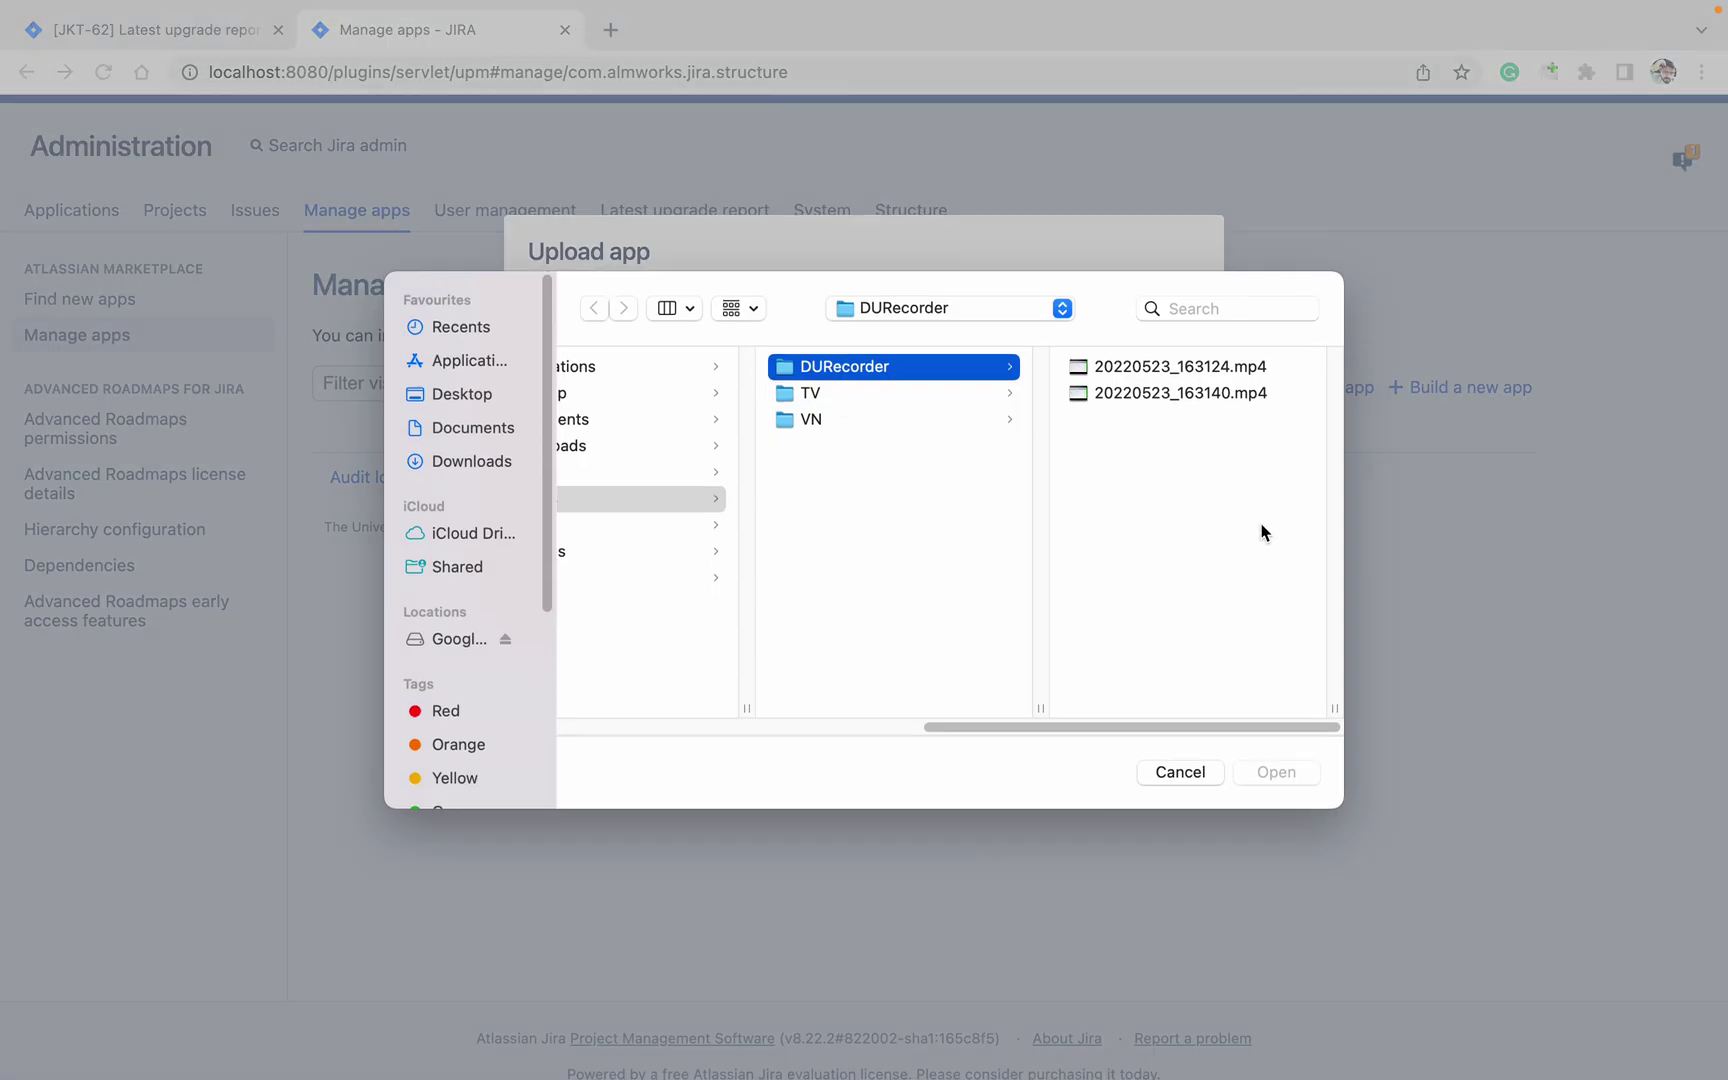
left_click(1215, 774)
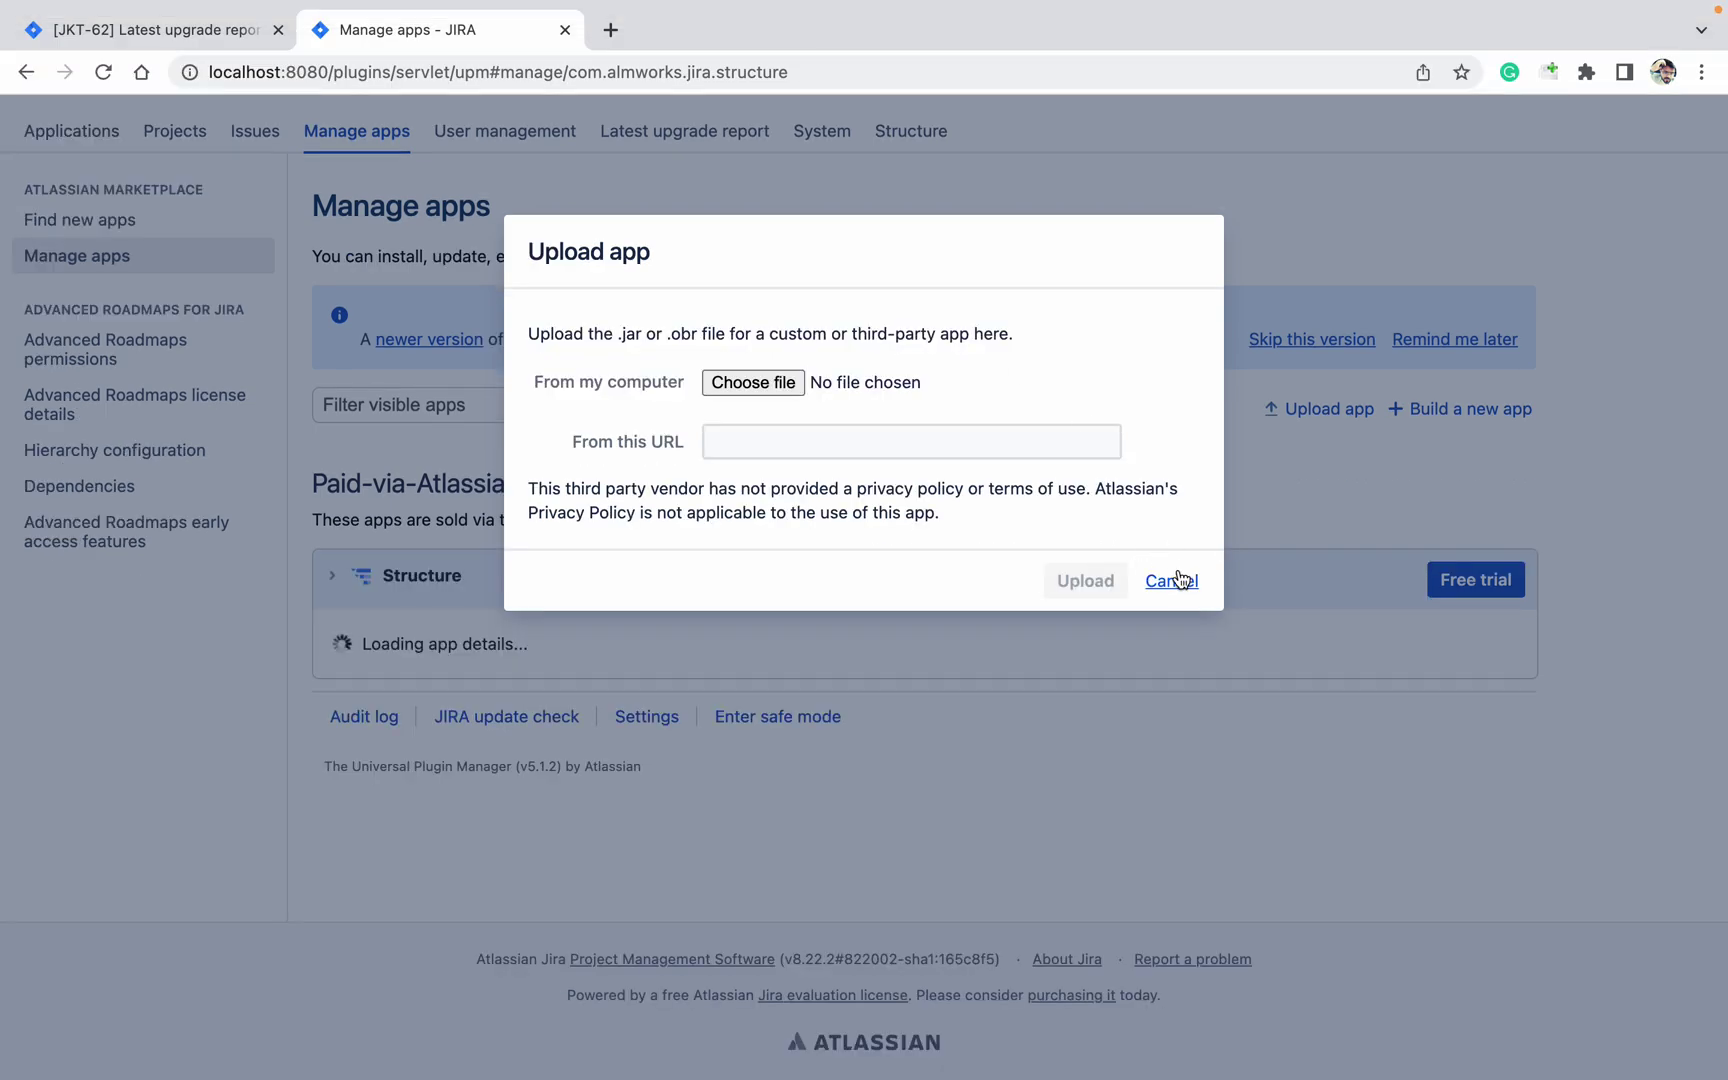
left_click(1175, 580)
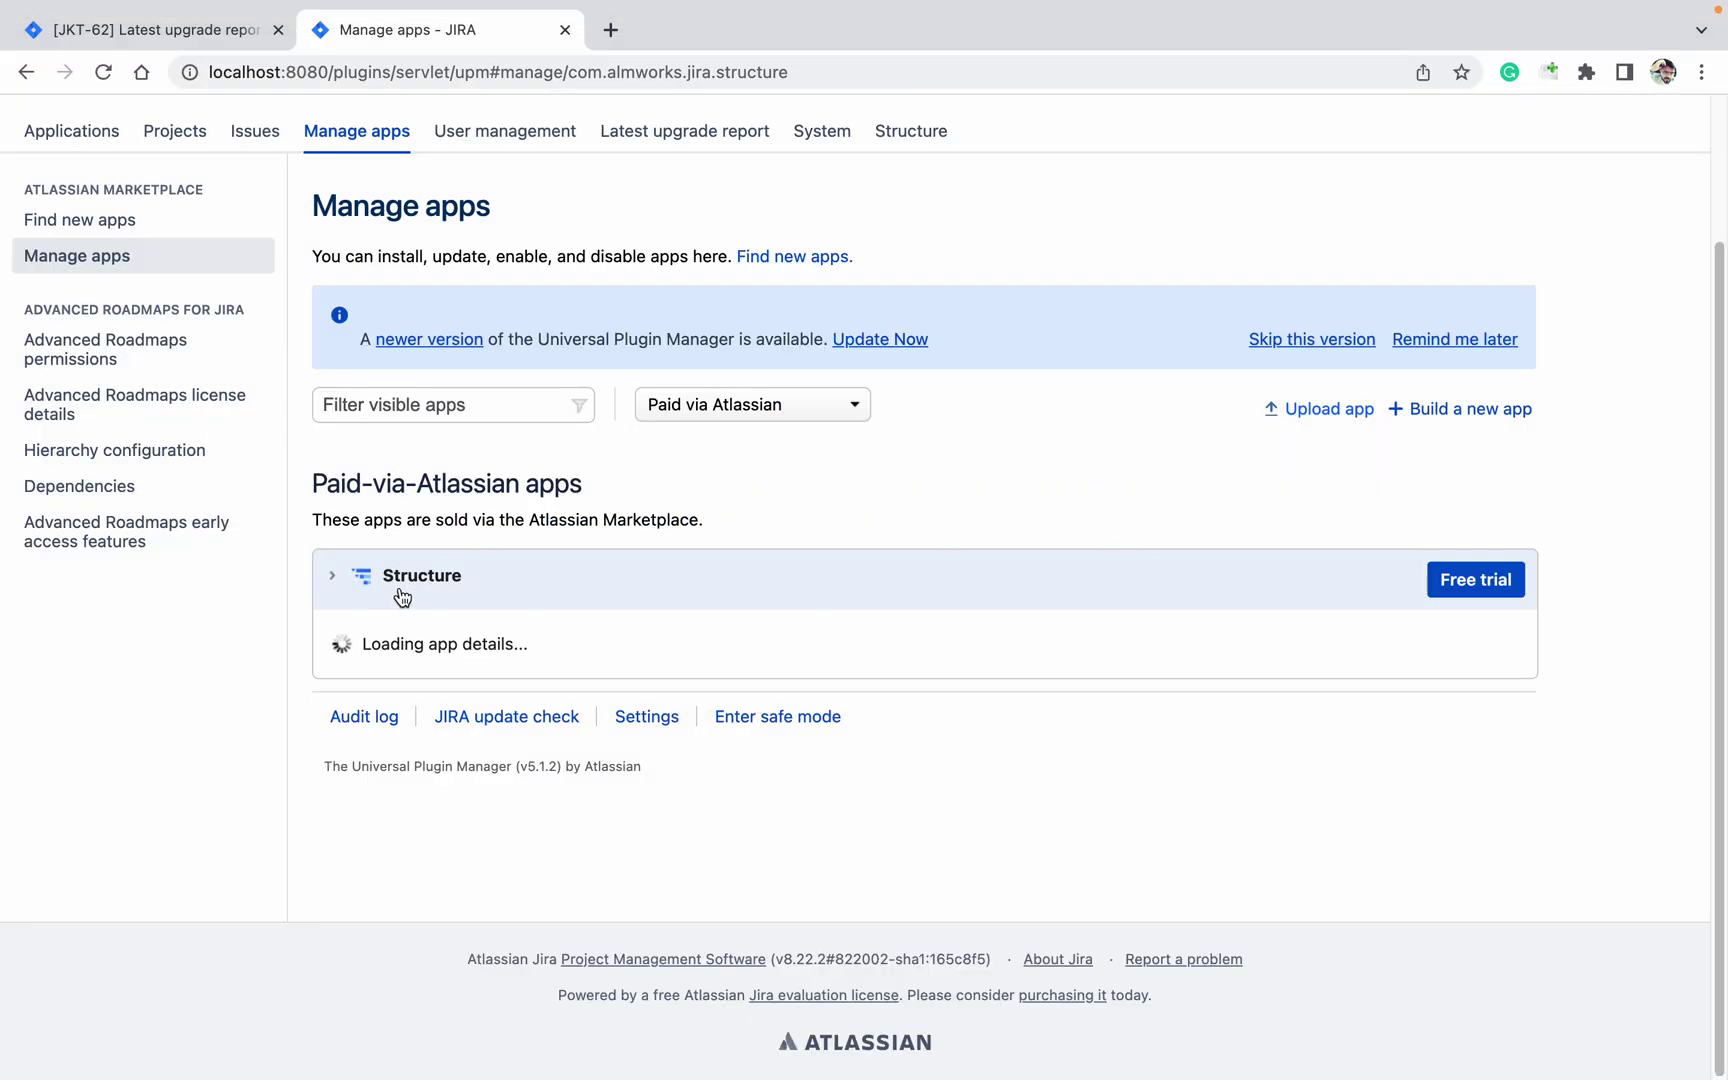
scroll(689, 674, "down", 5)
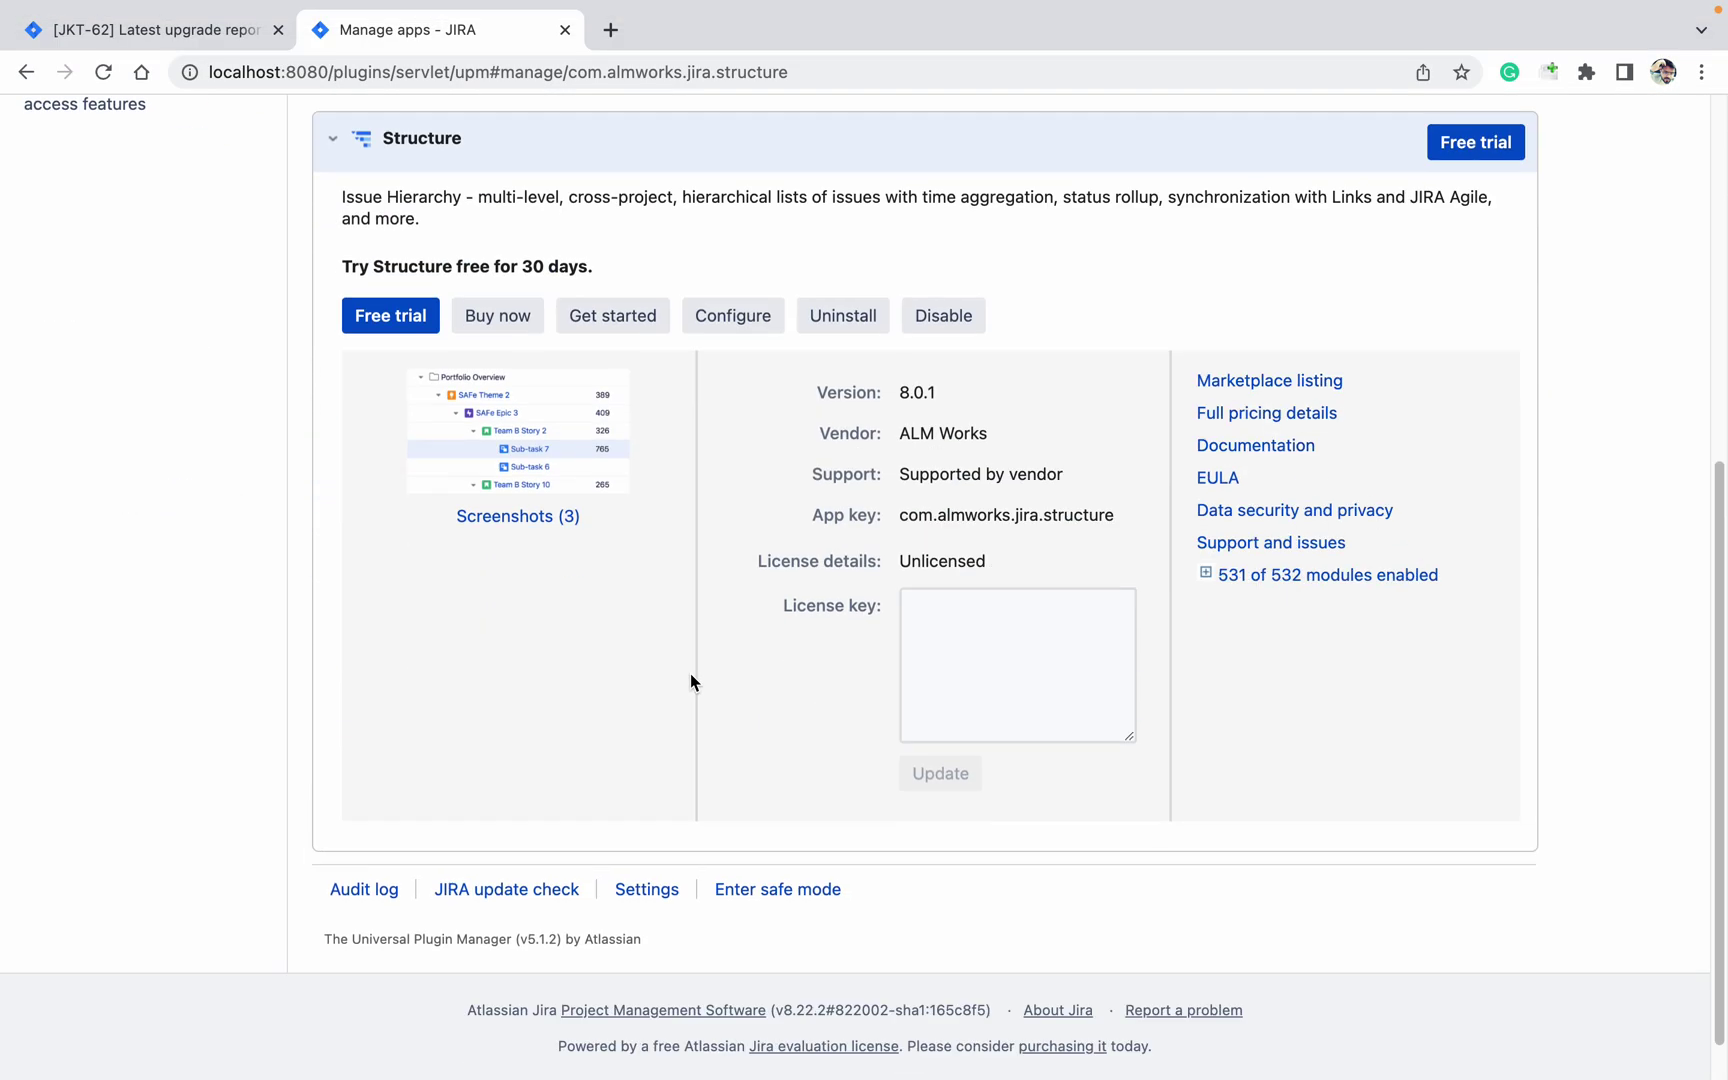
scroll(690, 680, "up", 1)
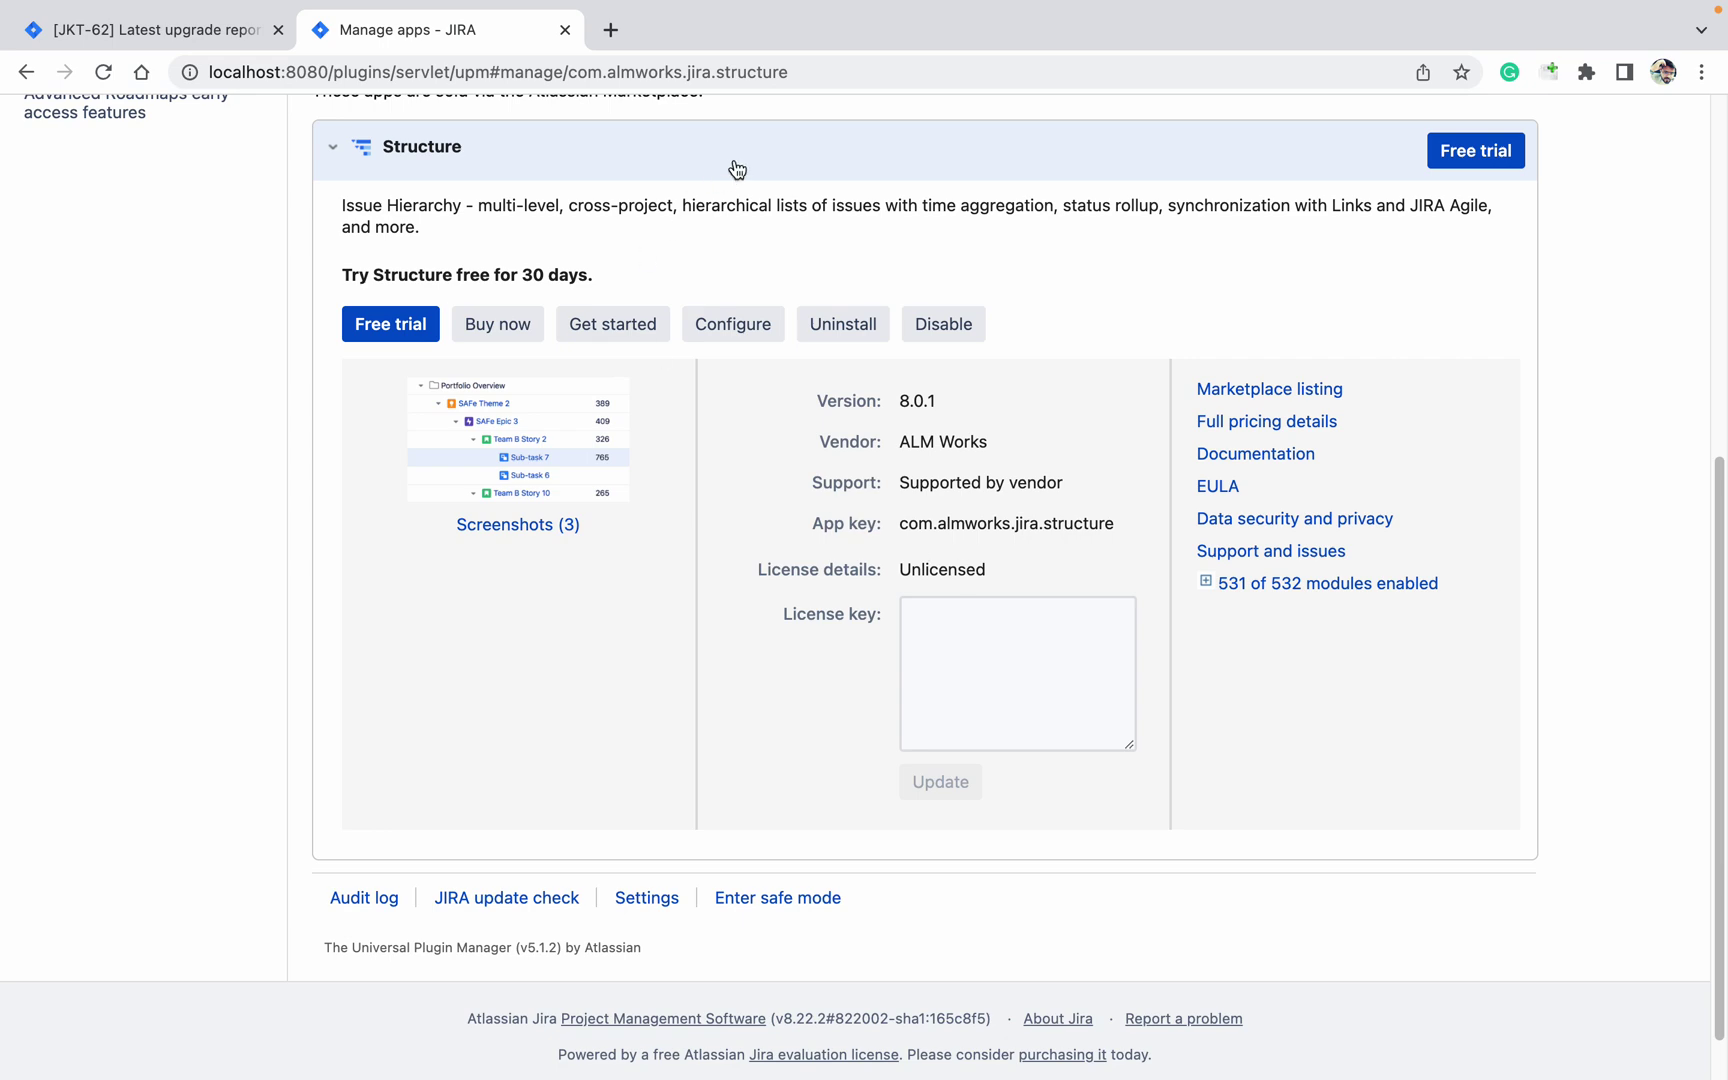
Note Structure's version 8.0.1 and unlicensed status, then open a new browser tab
left_click(611, 29)
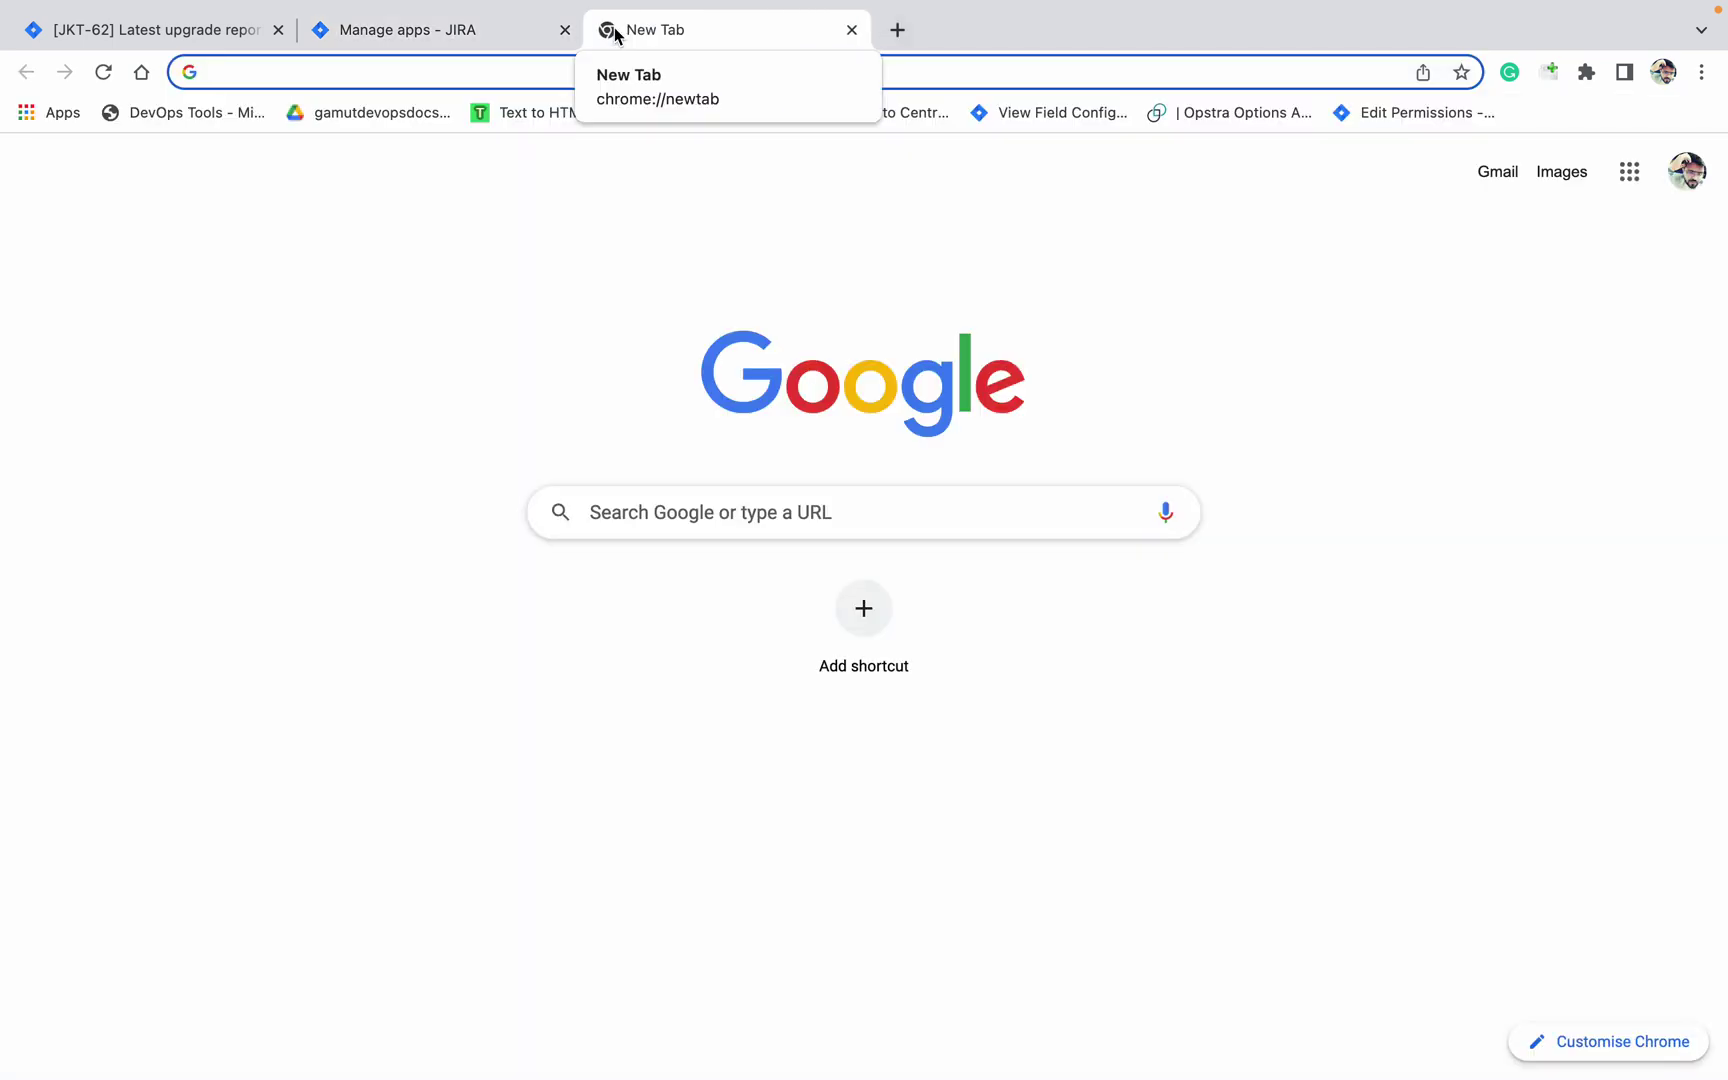
type("struc")
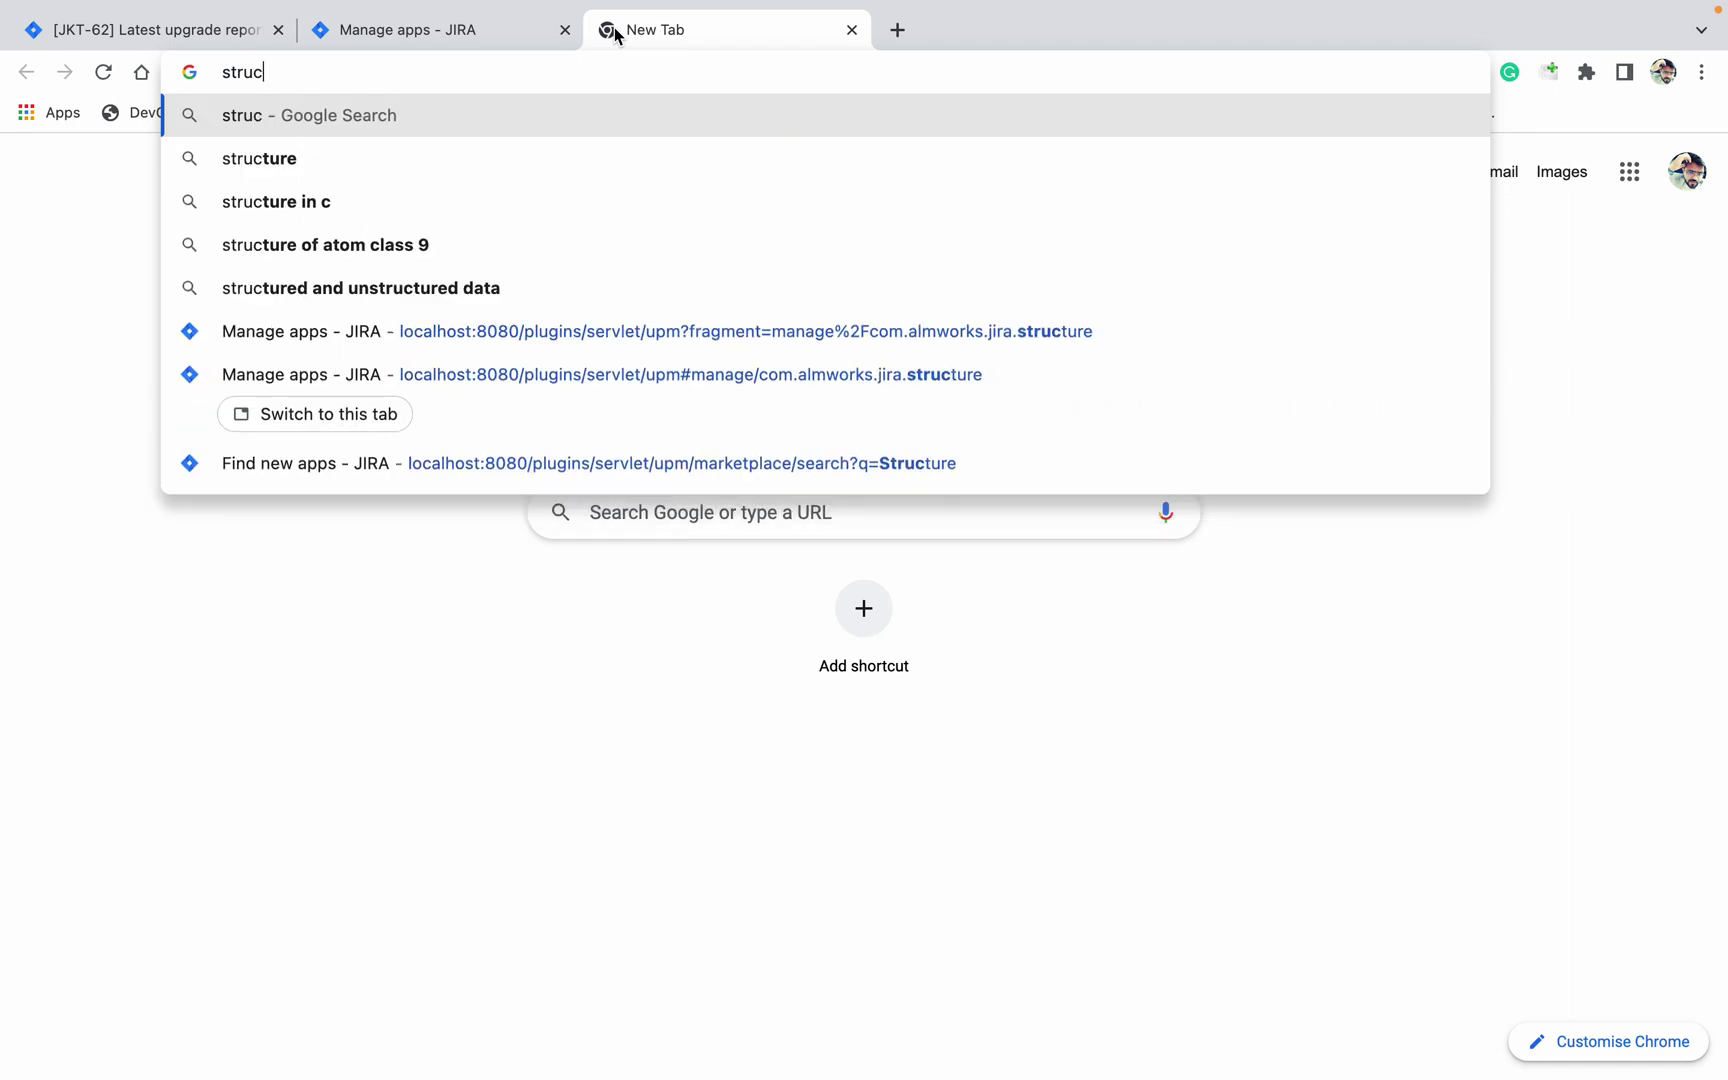
type("ture f")
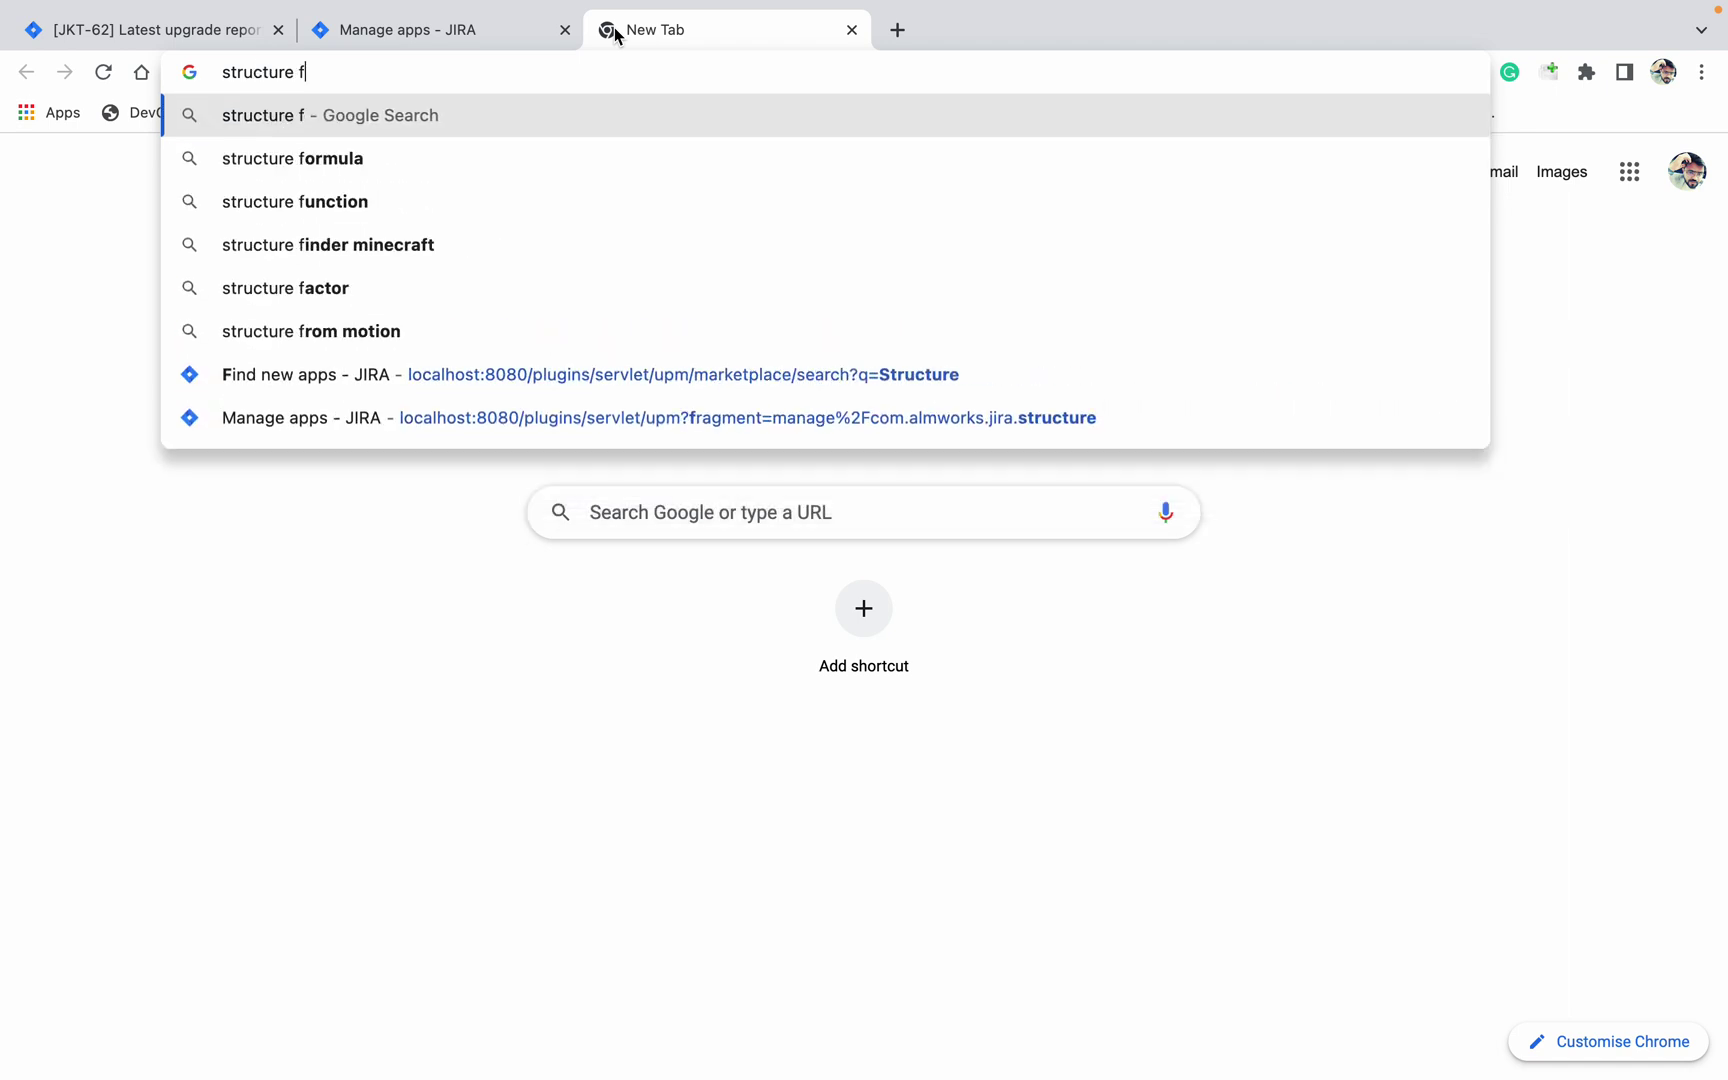
type("or jira ")
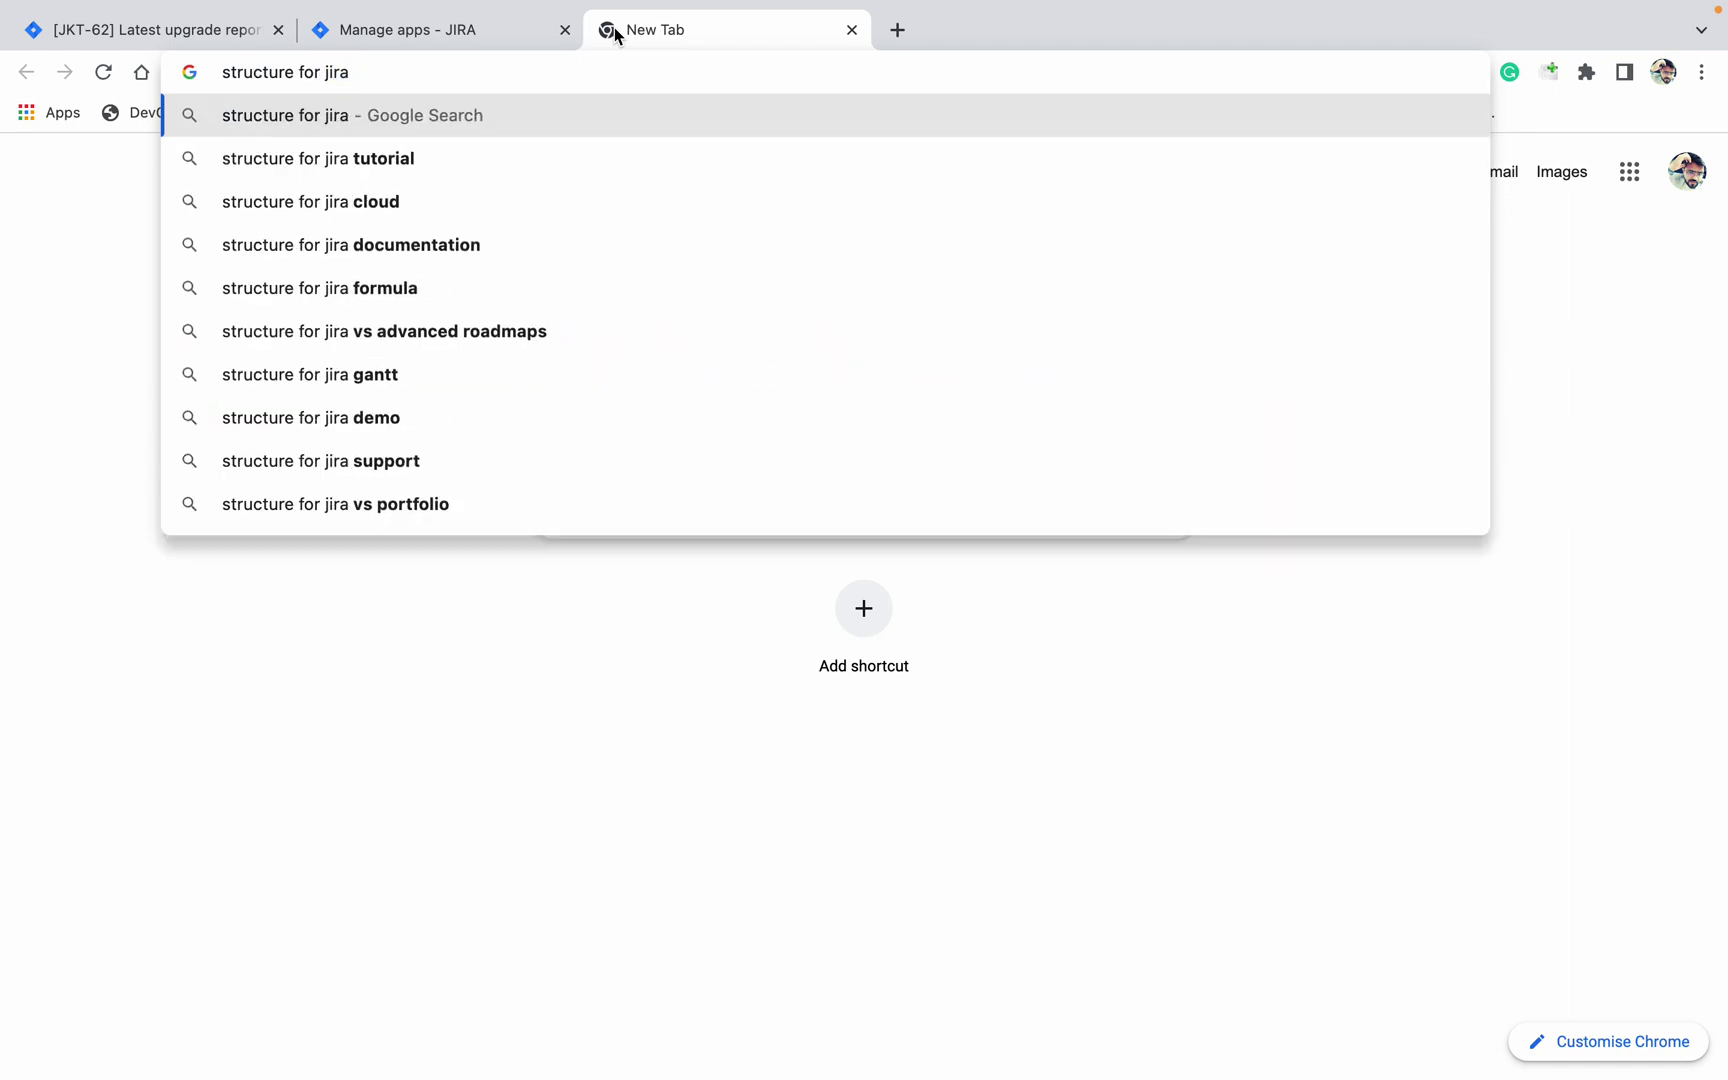
type("free l")
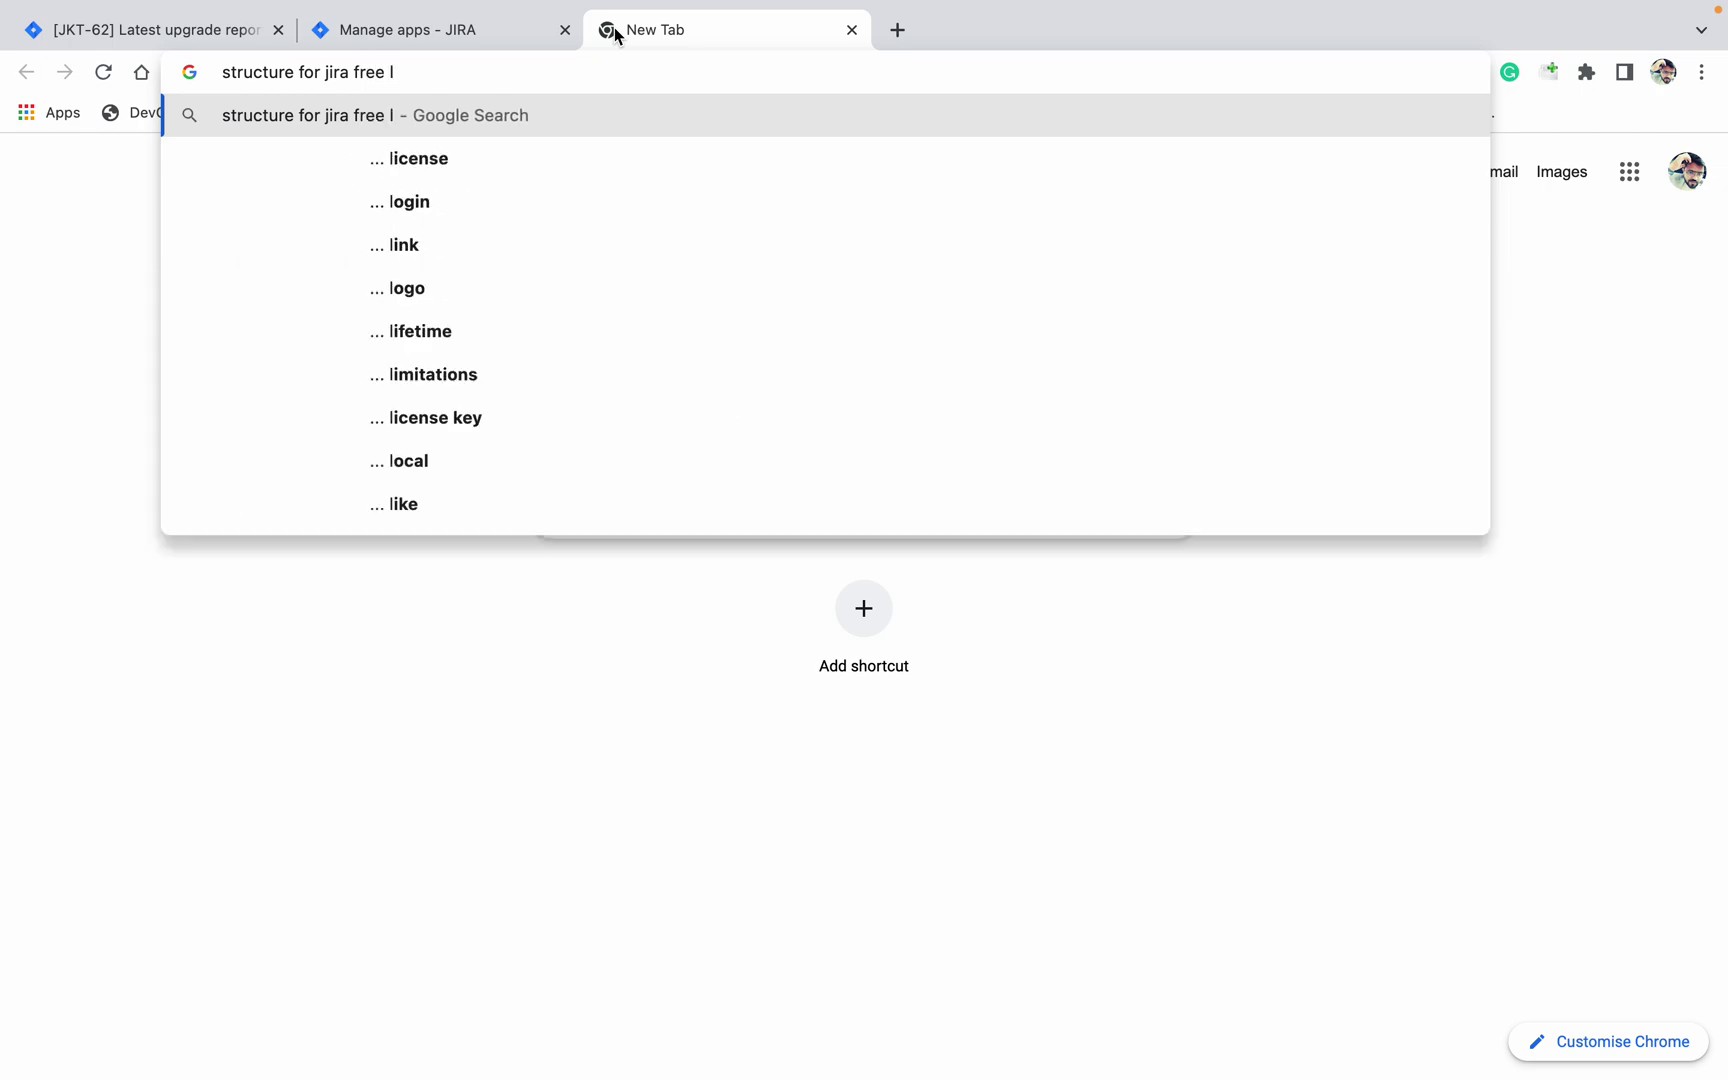
Google 'structure for jira free license' and open the ALM Works Structure free-trial result
key("Down")
key("Return")
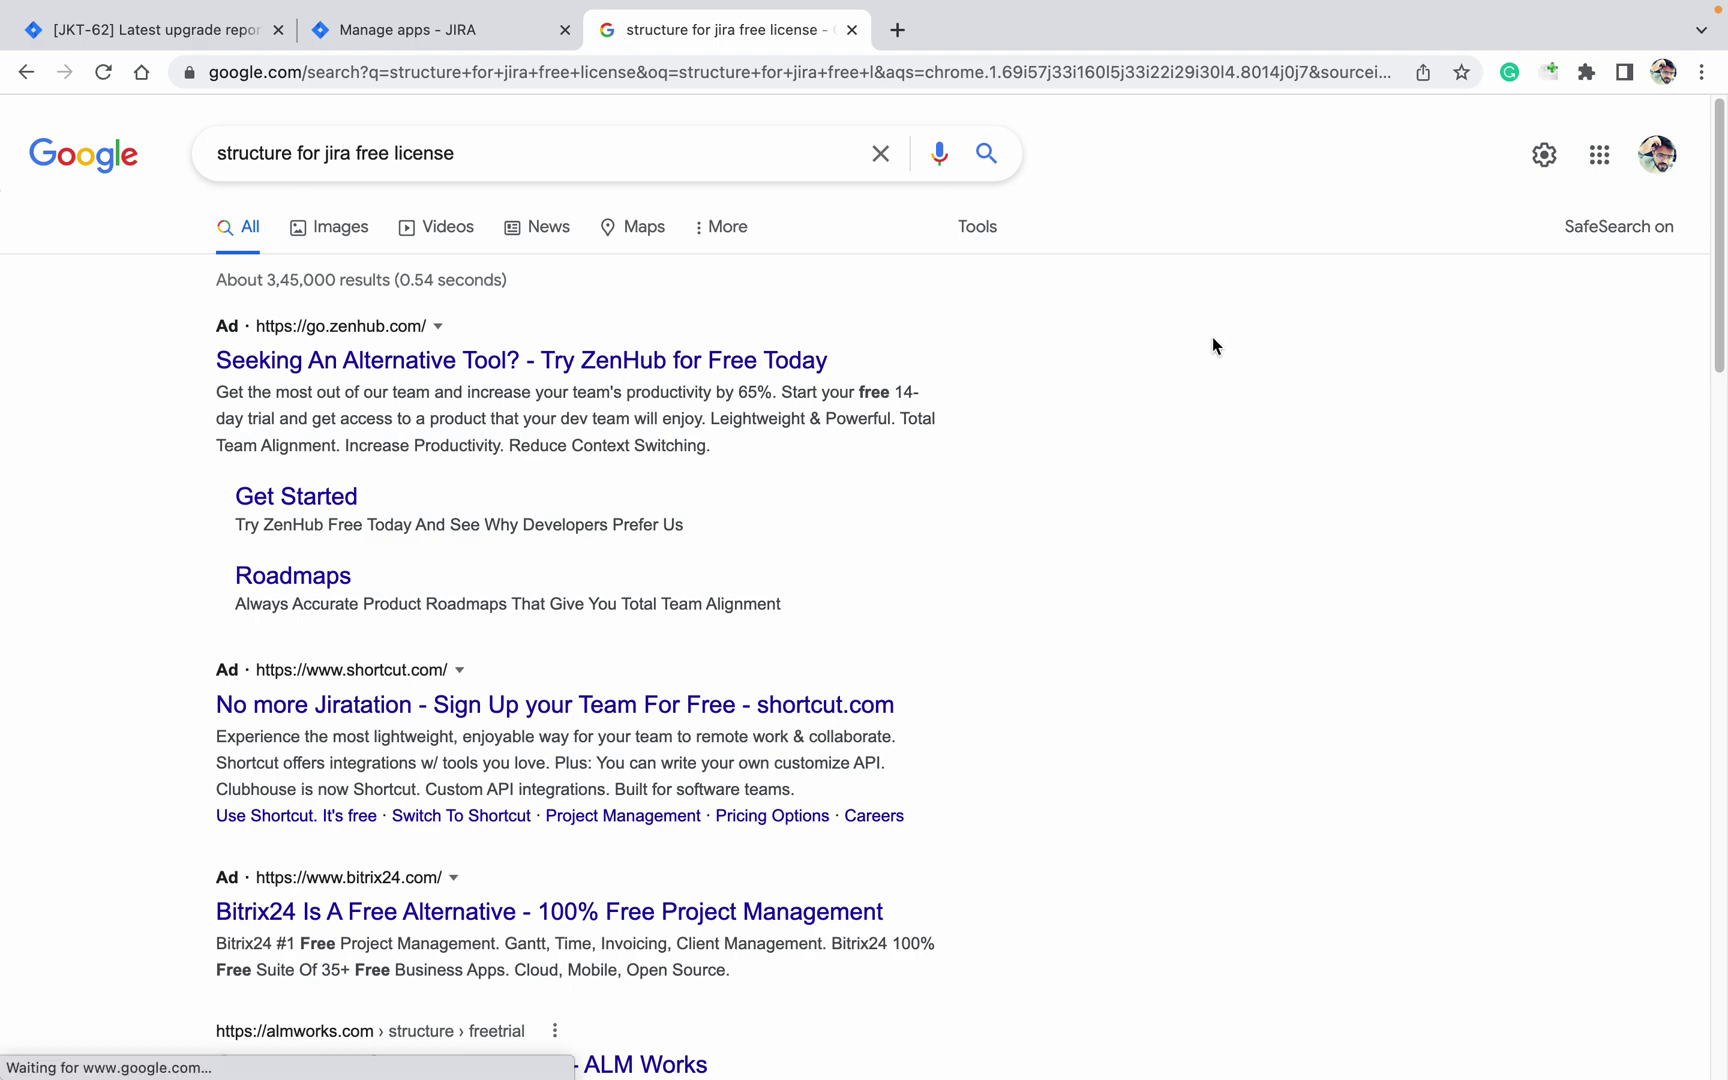
scroll(1211, 346, "down", 1)
scroll(1212, 346, "down", 3)
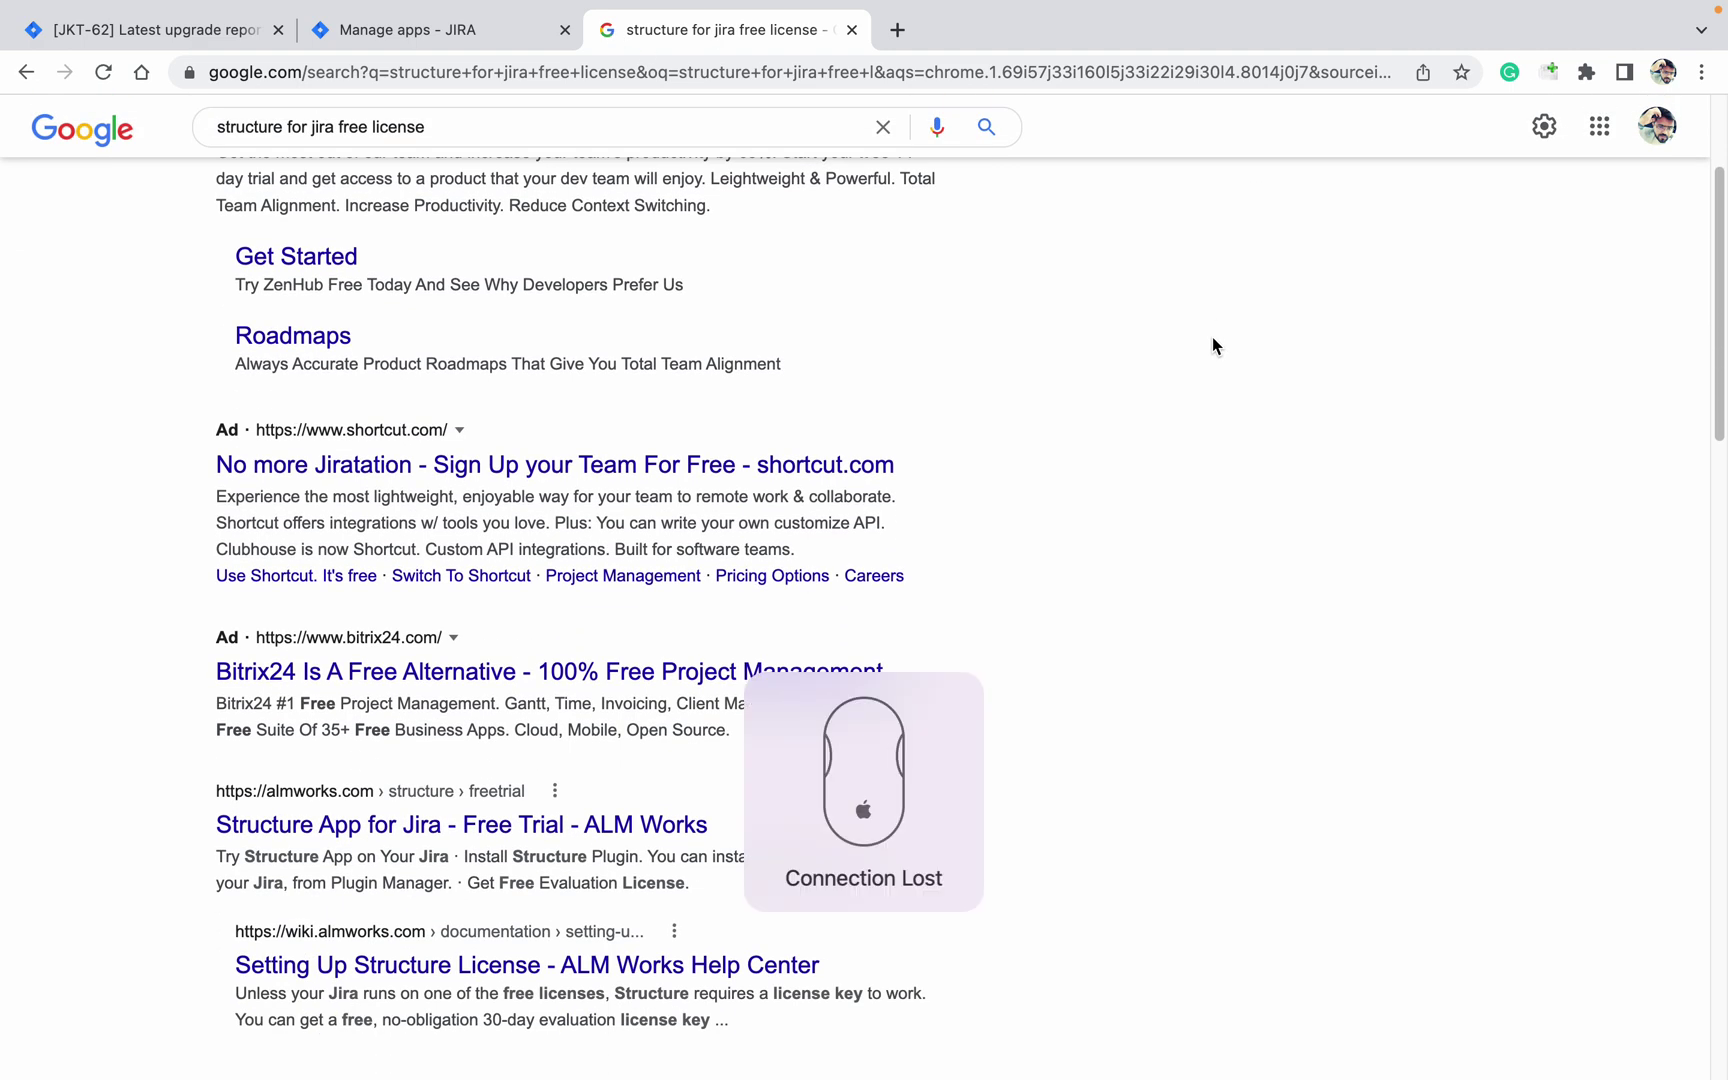
left_click(657, 820)
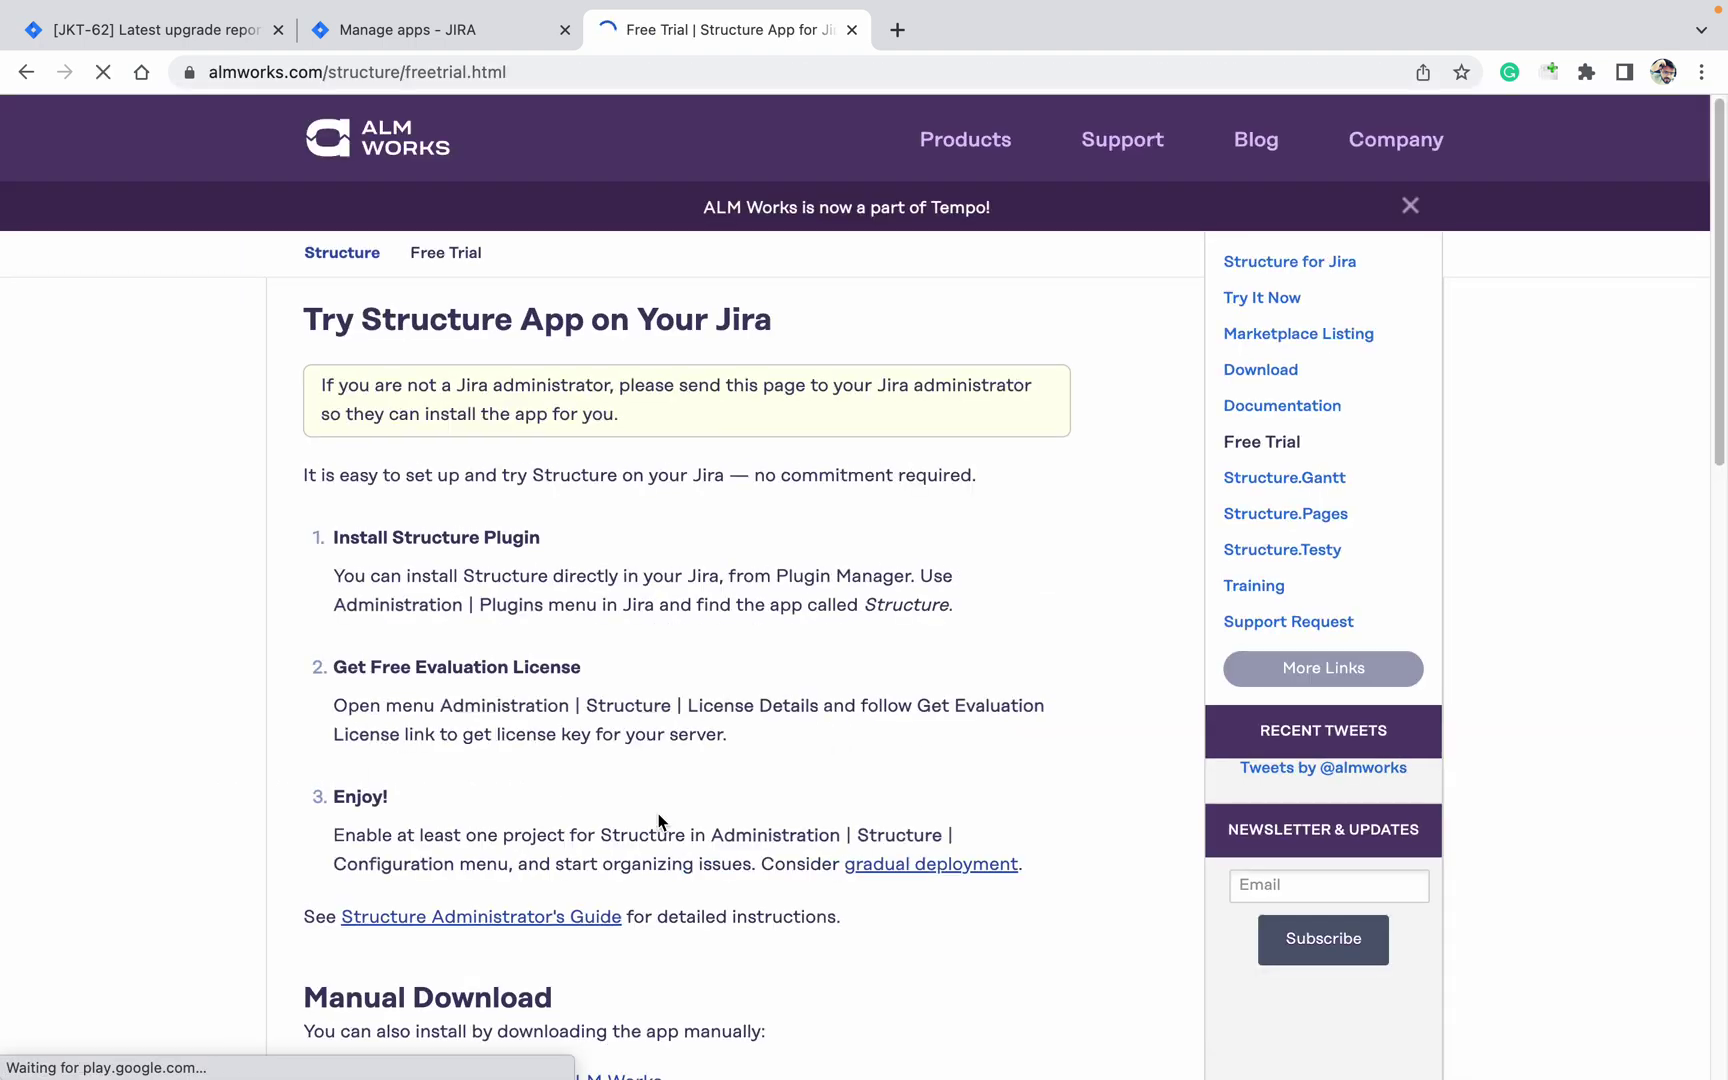
scroll(553, 635, "down", 2)
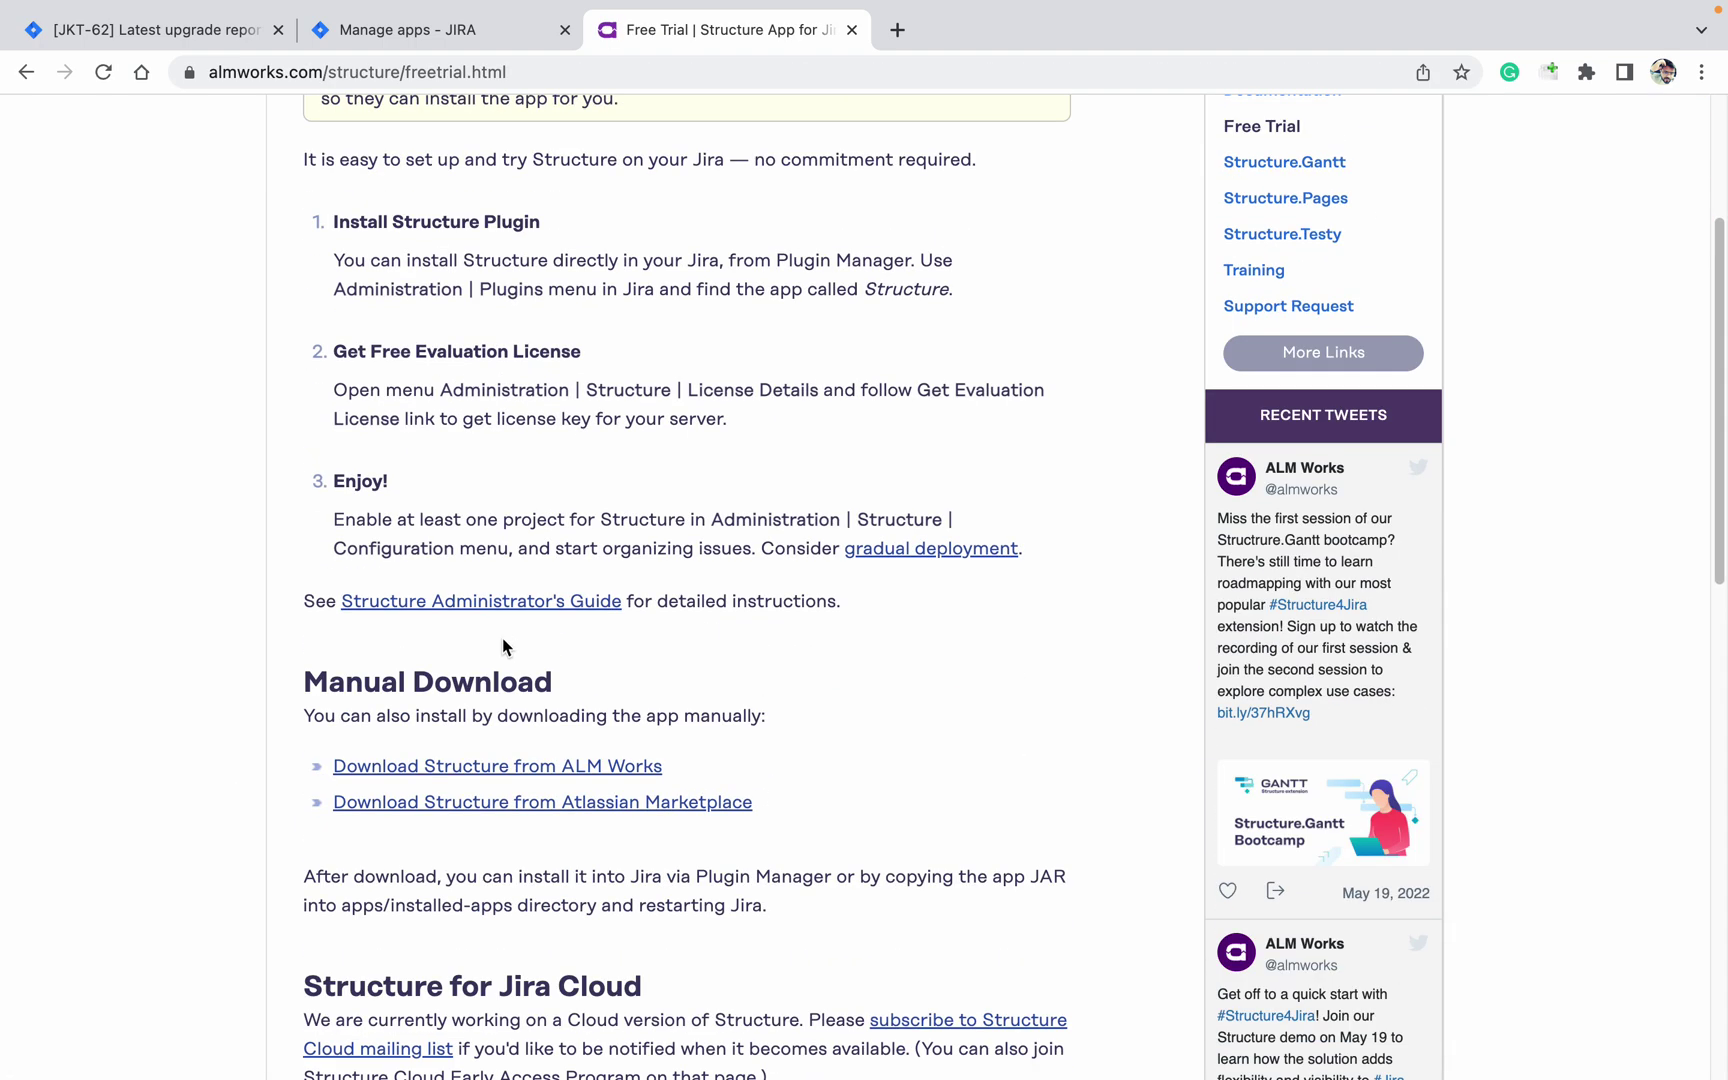
scroll(577, 653, "down", 1)
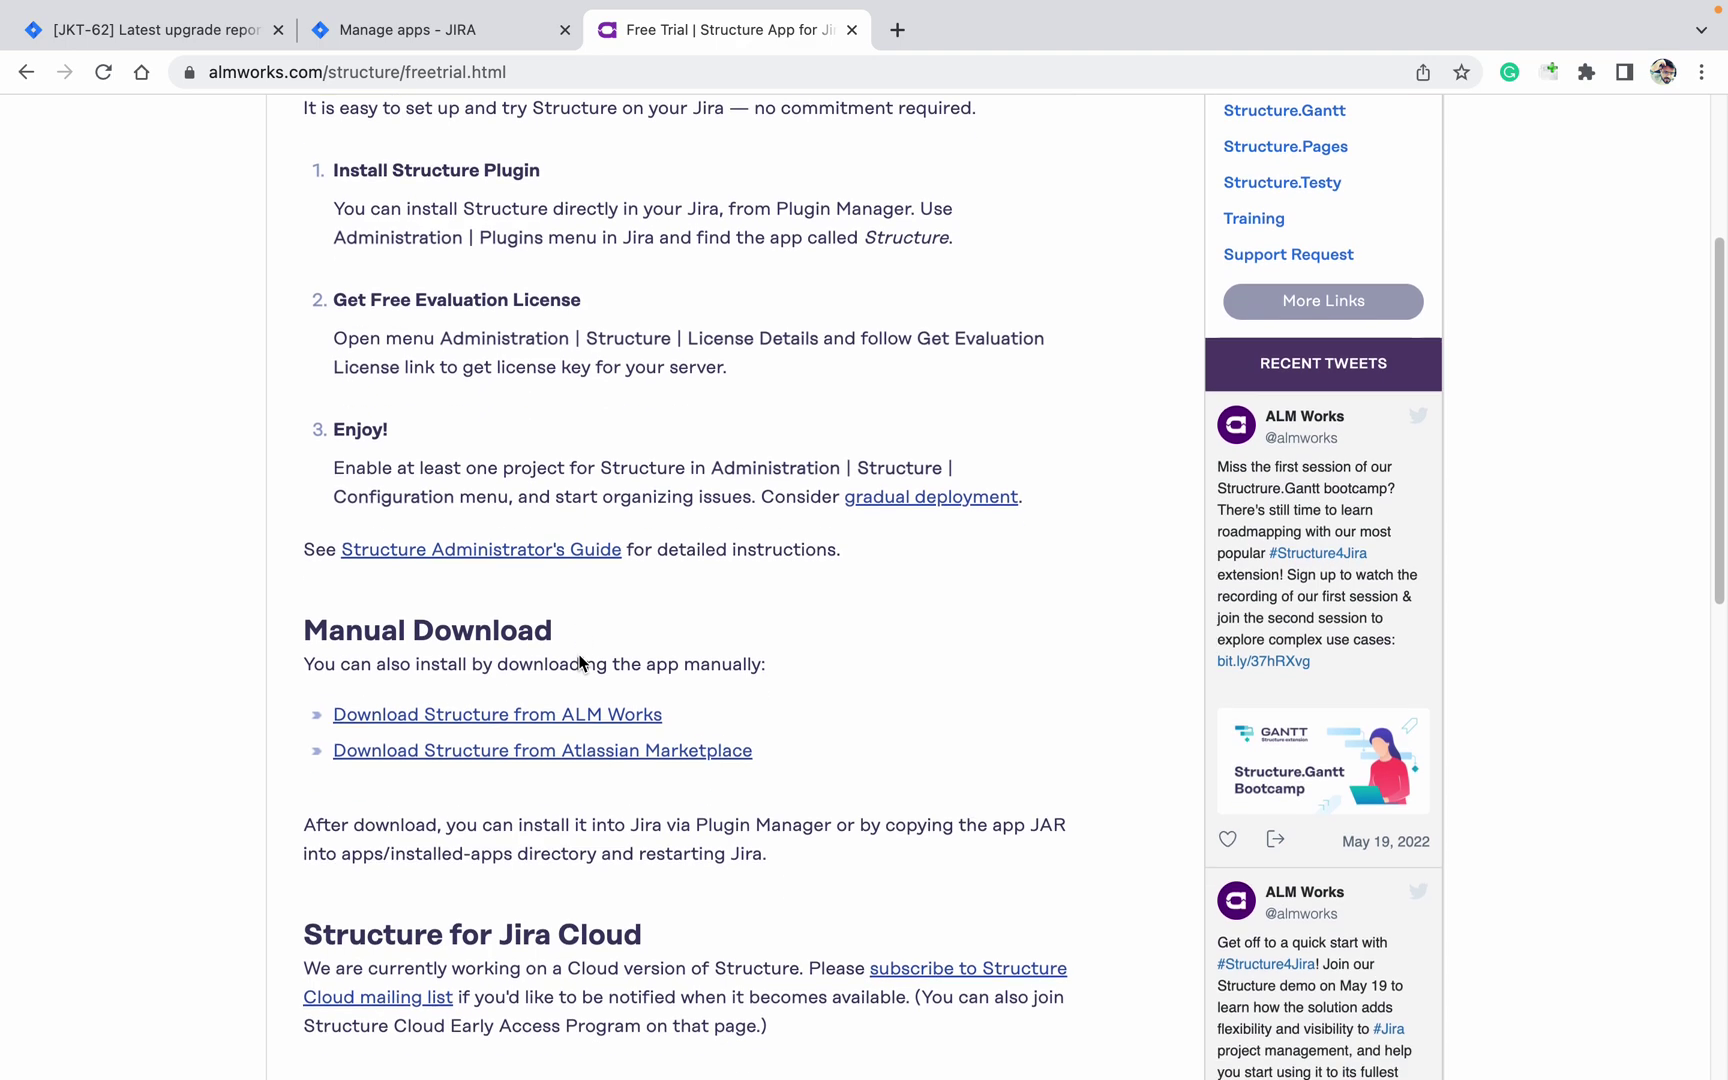
scroll(578, 653, "down", 10)
scroll(577, 654, "up", 10)
scroll(579, 654, "up", 3)
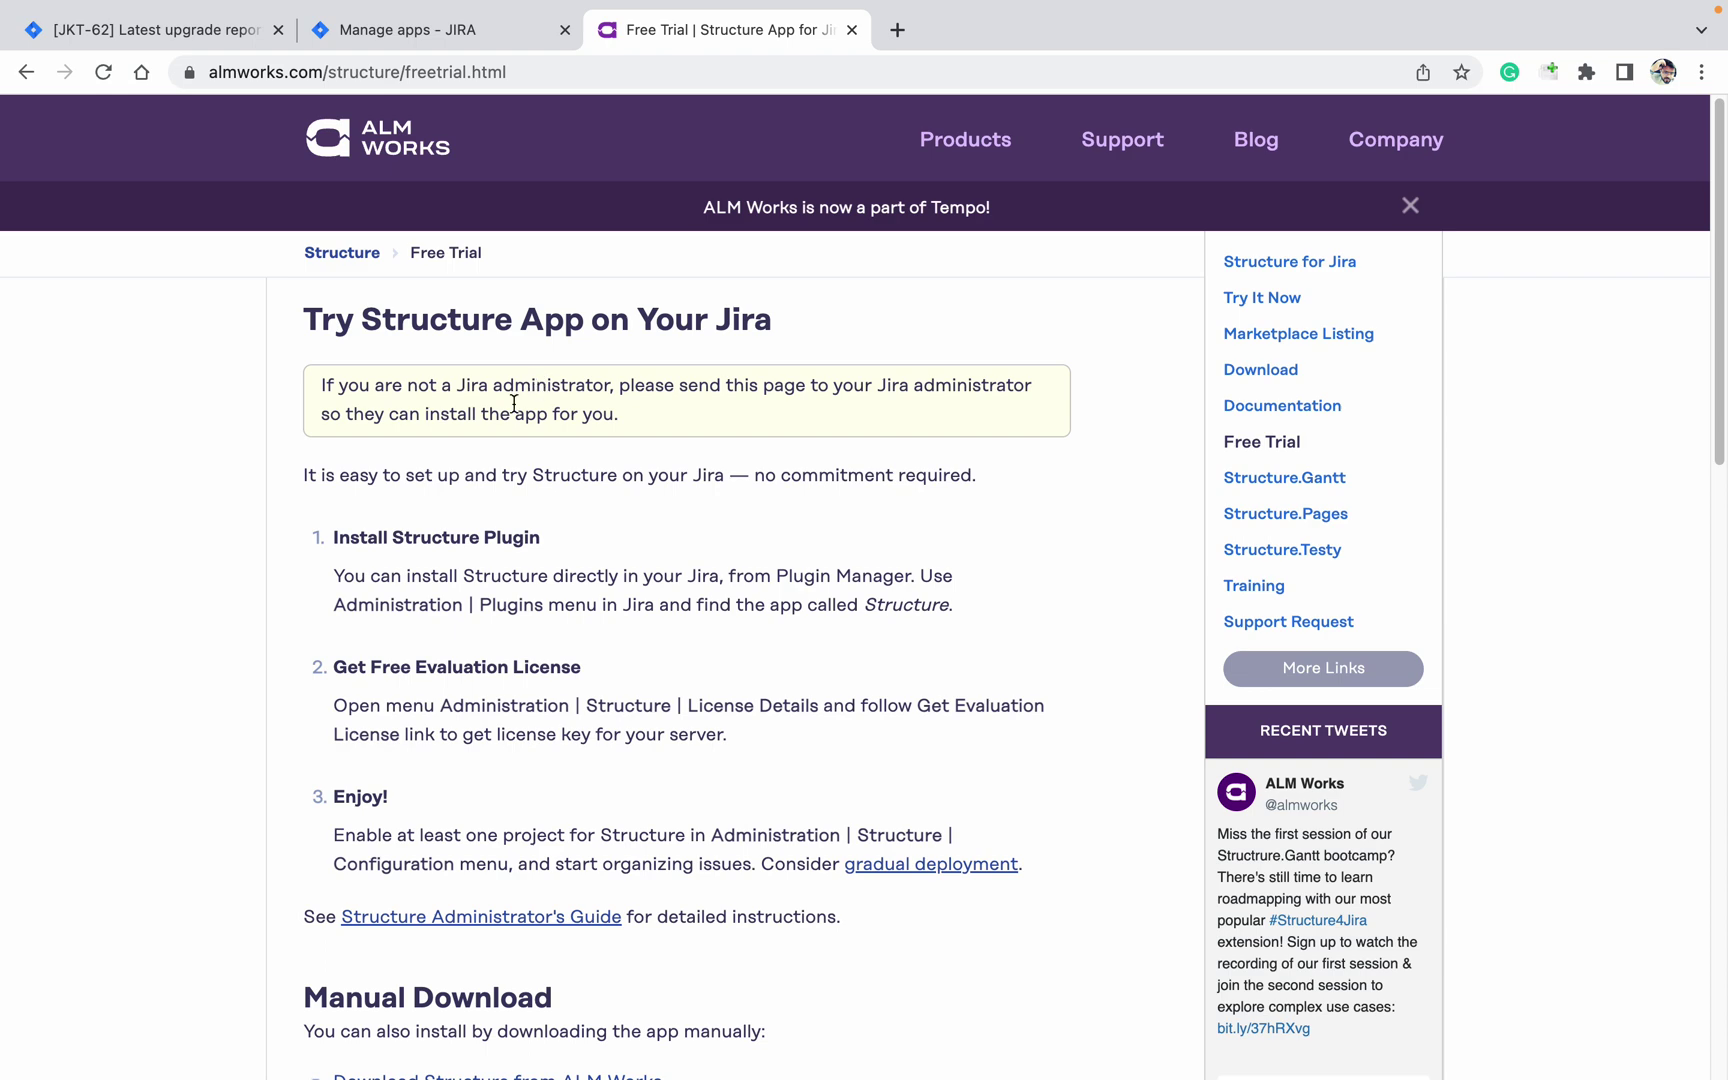
Read the Structure trial setup steps on ALM Works, then go back to Google results
left_click(26, 73)
scroll(509, 567, "down", 3)
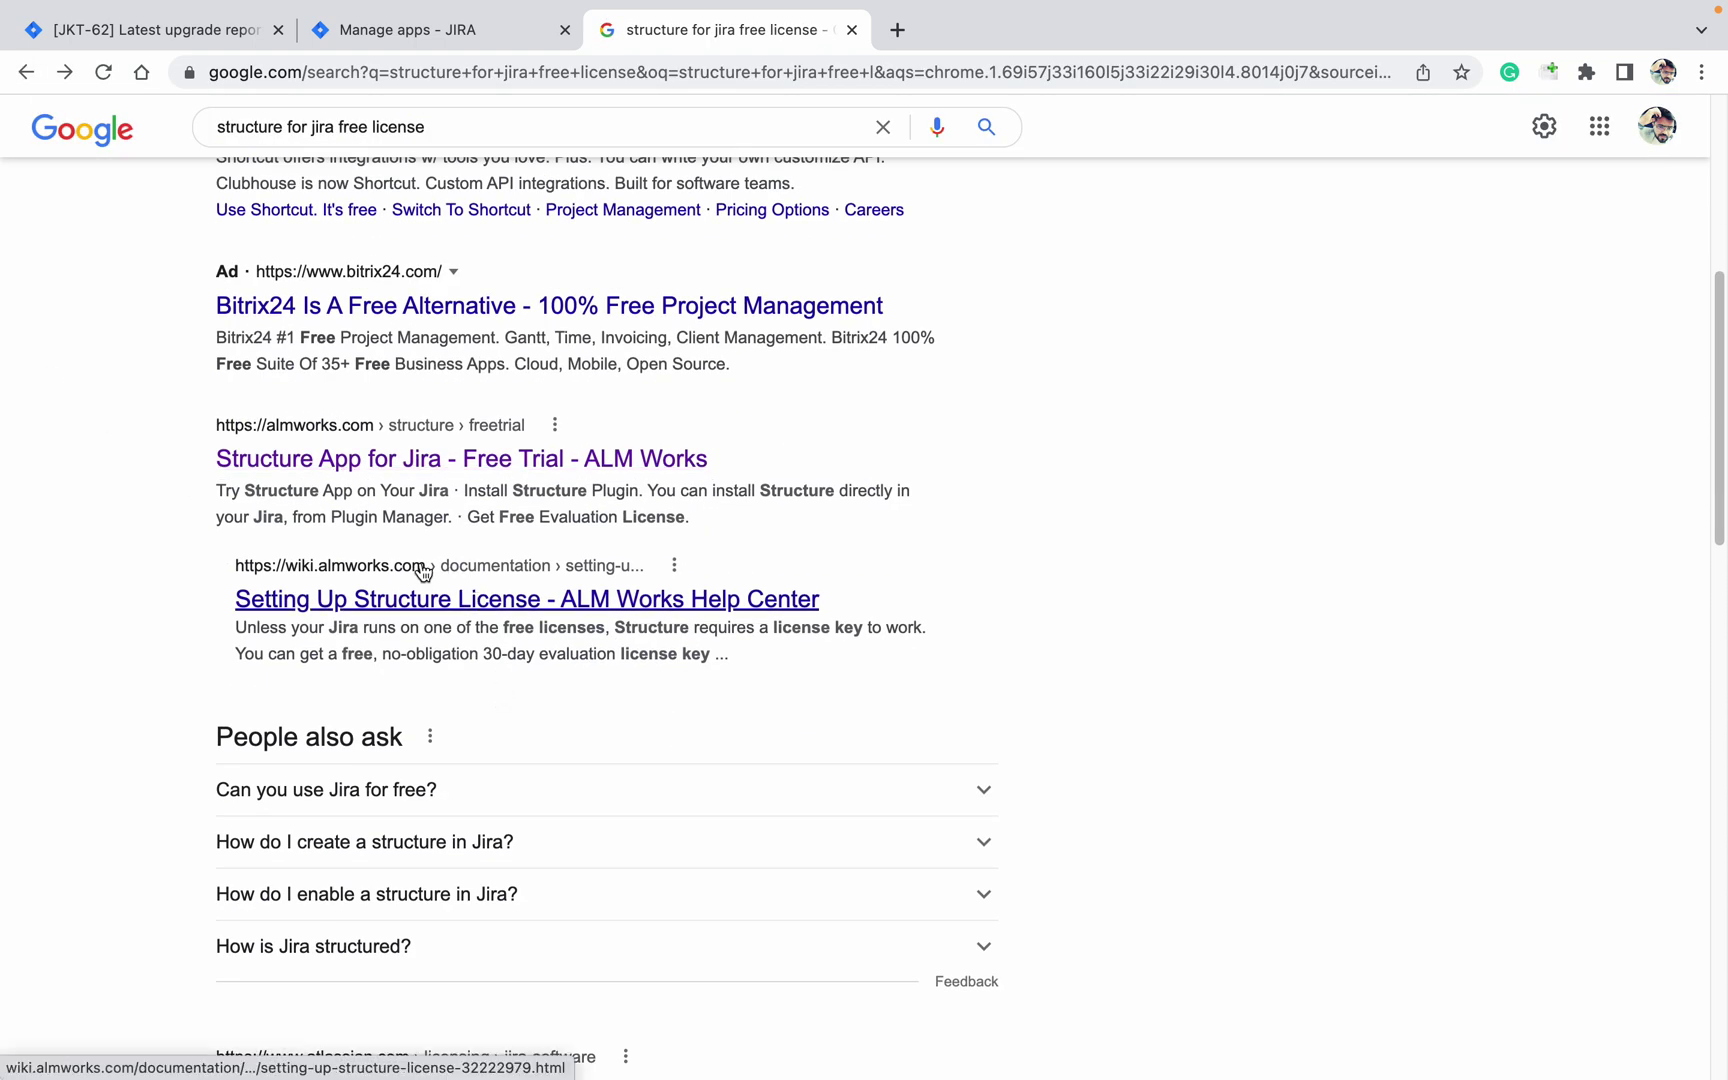
Read ALM Works' Setting Up Structure License article, then close it and return to Jira
left_click(611, 604)
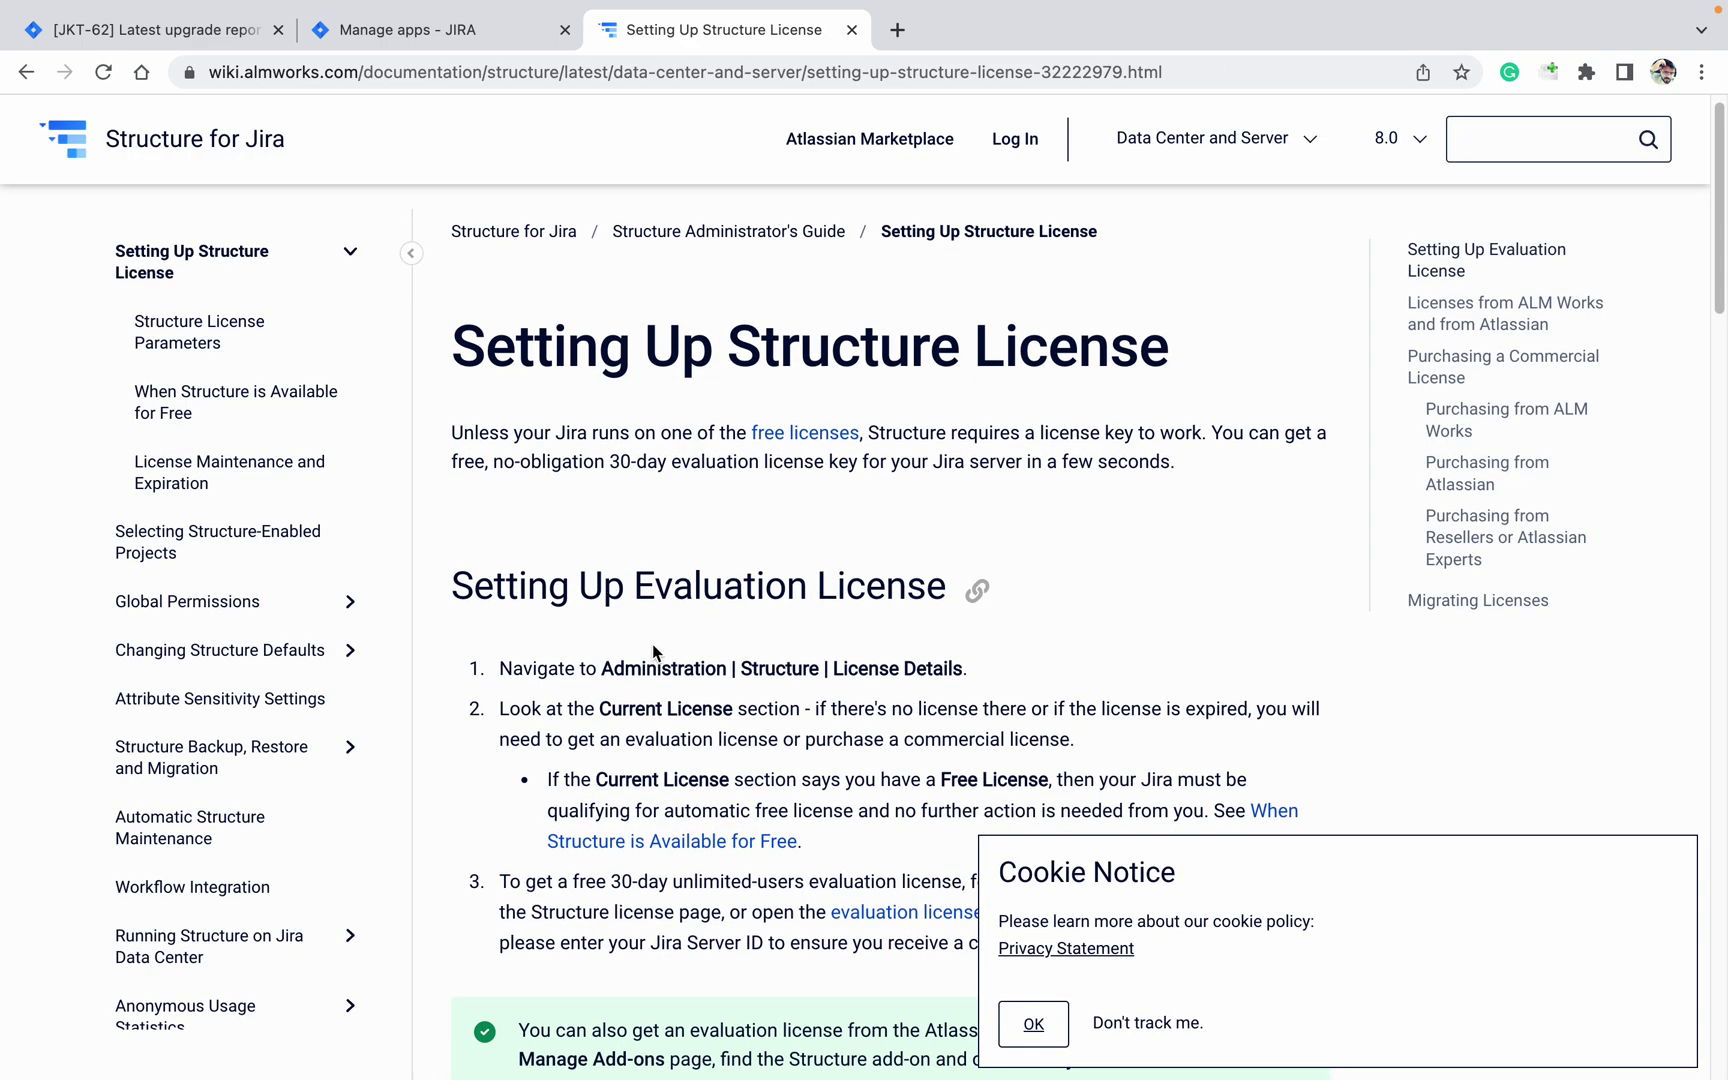
scroll(666, 655, "down", 6)
scroll(666, 655, "down", 6)
scroll(666, 663, "down", 4)
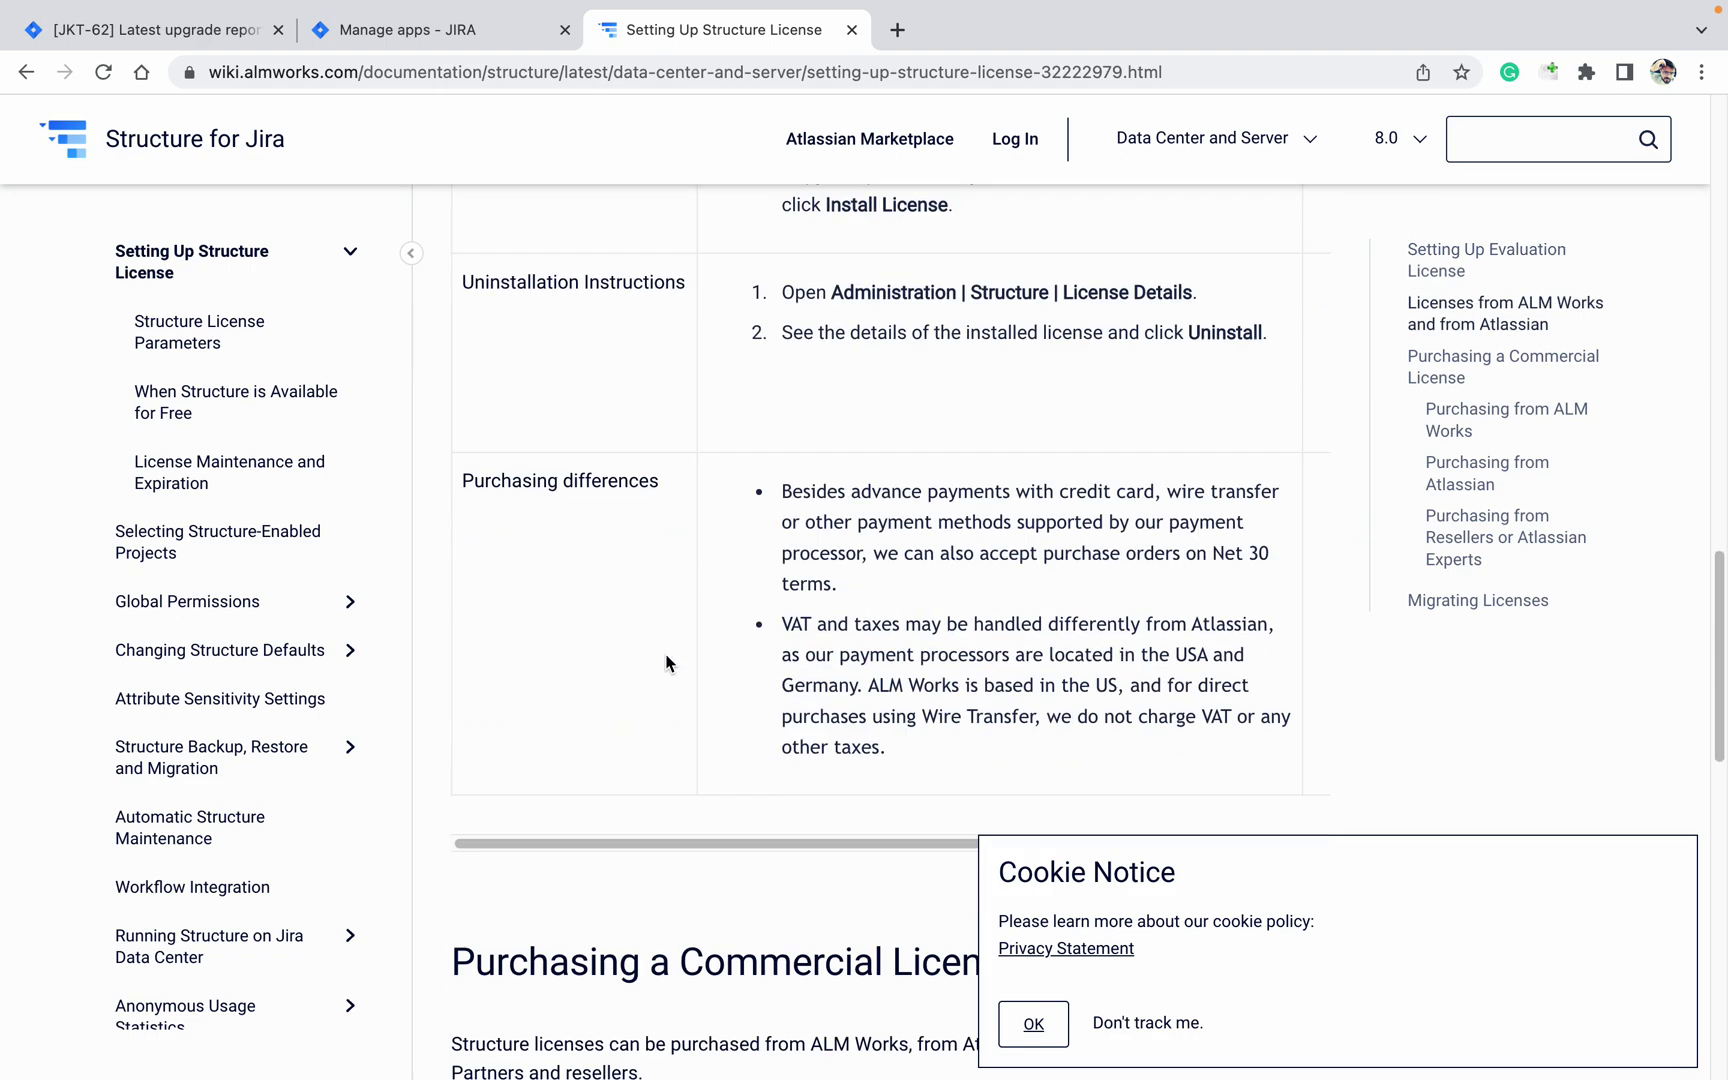
scroll(667, 663, "up", 9)
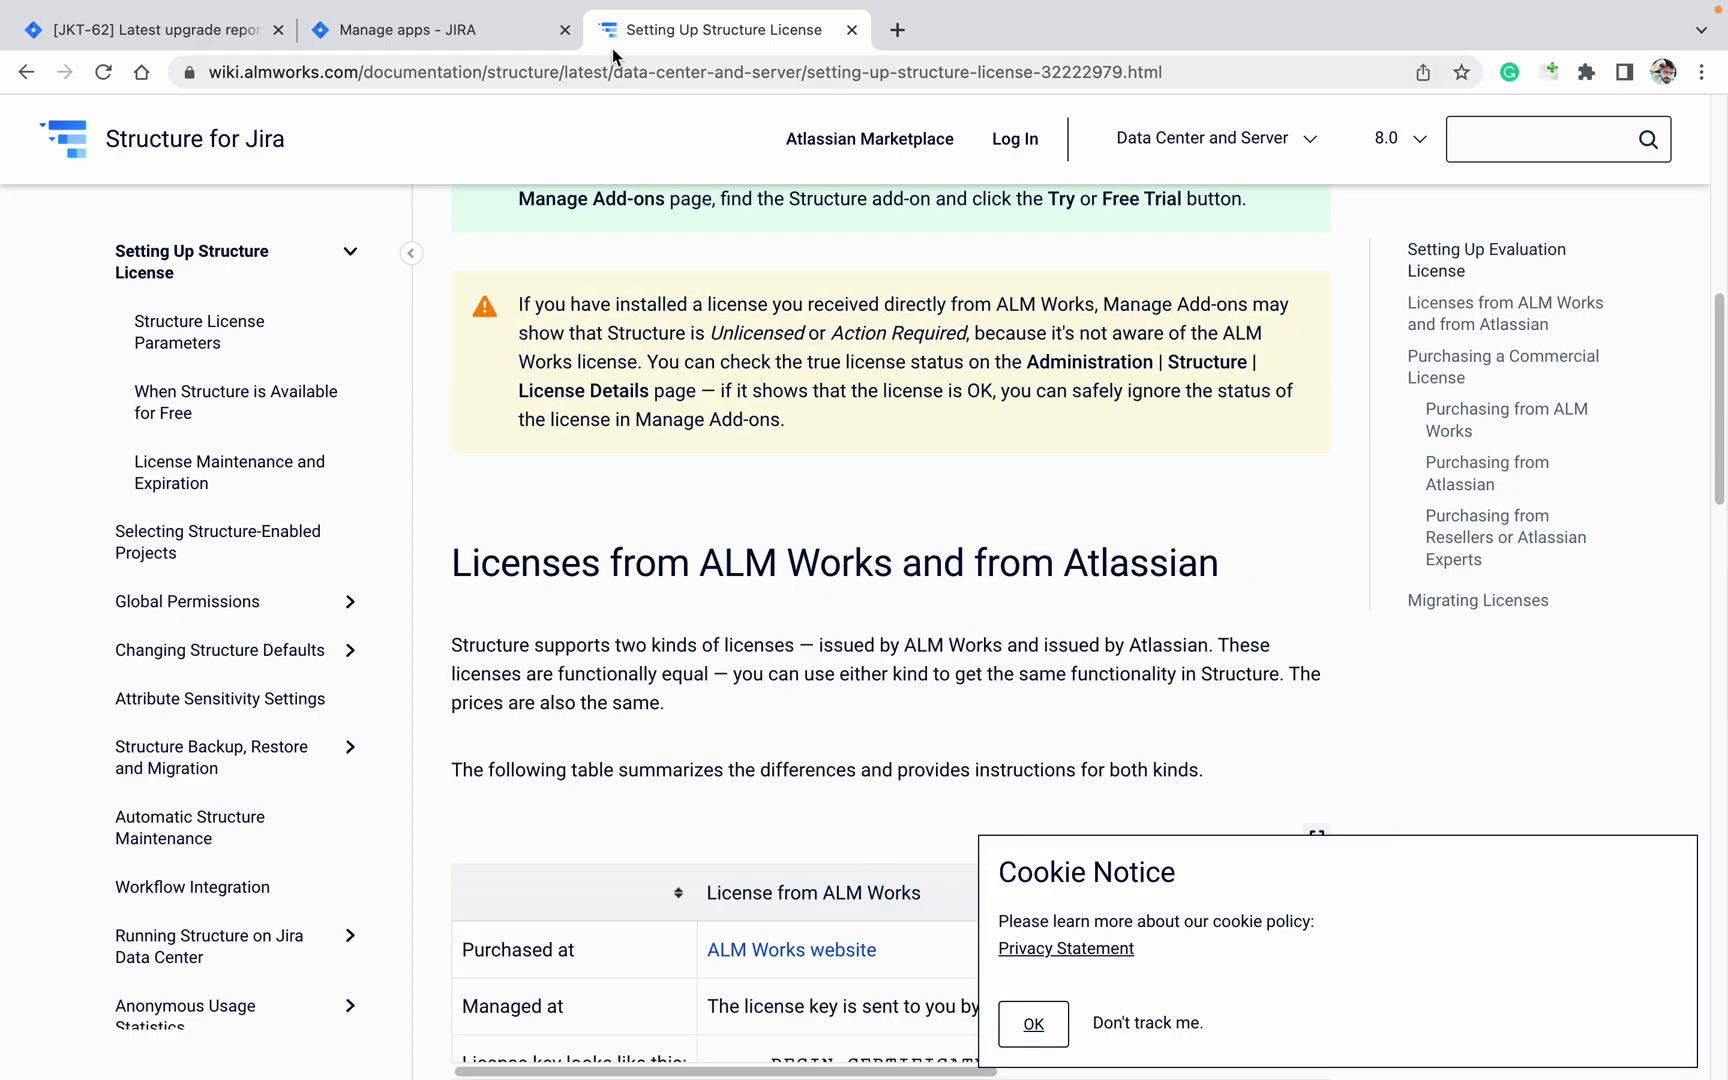
left_click(506, 41)
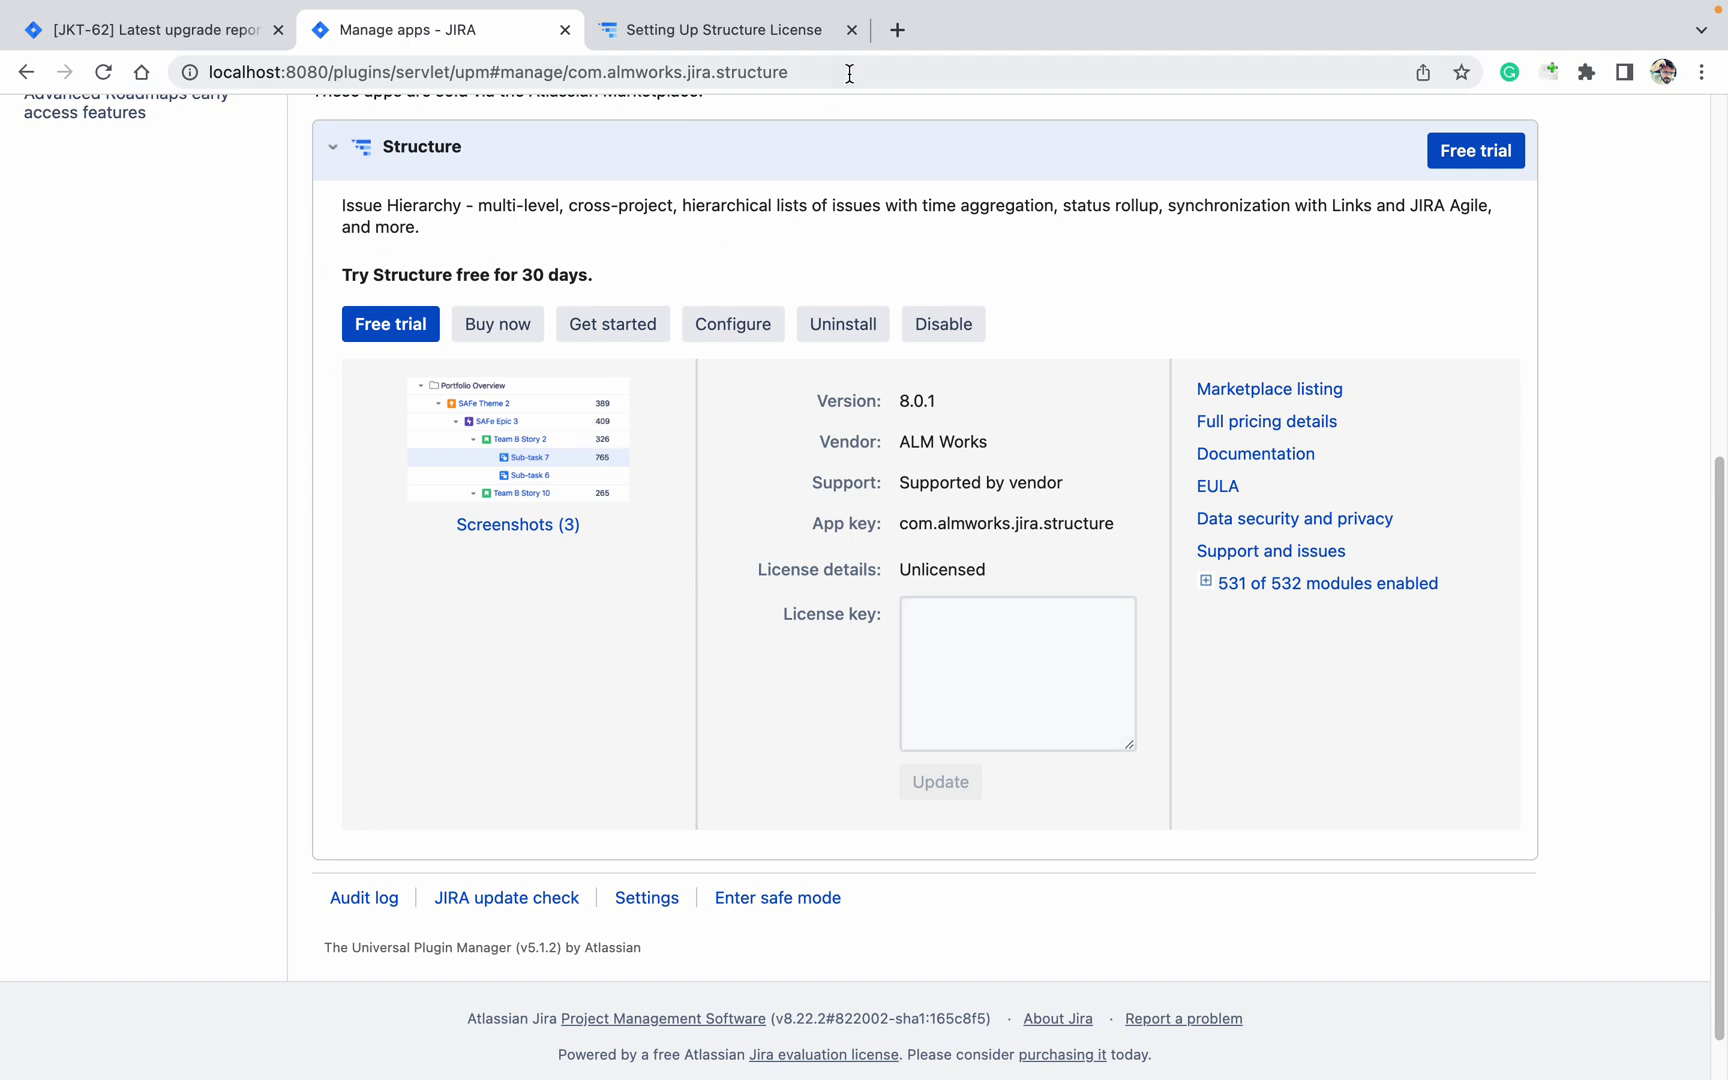
left_click(850, 29)
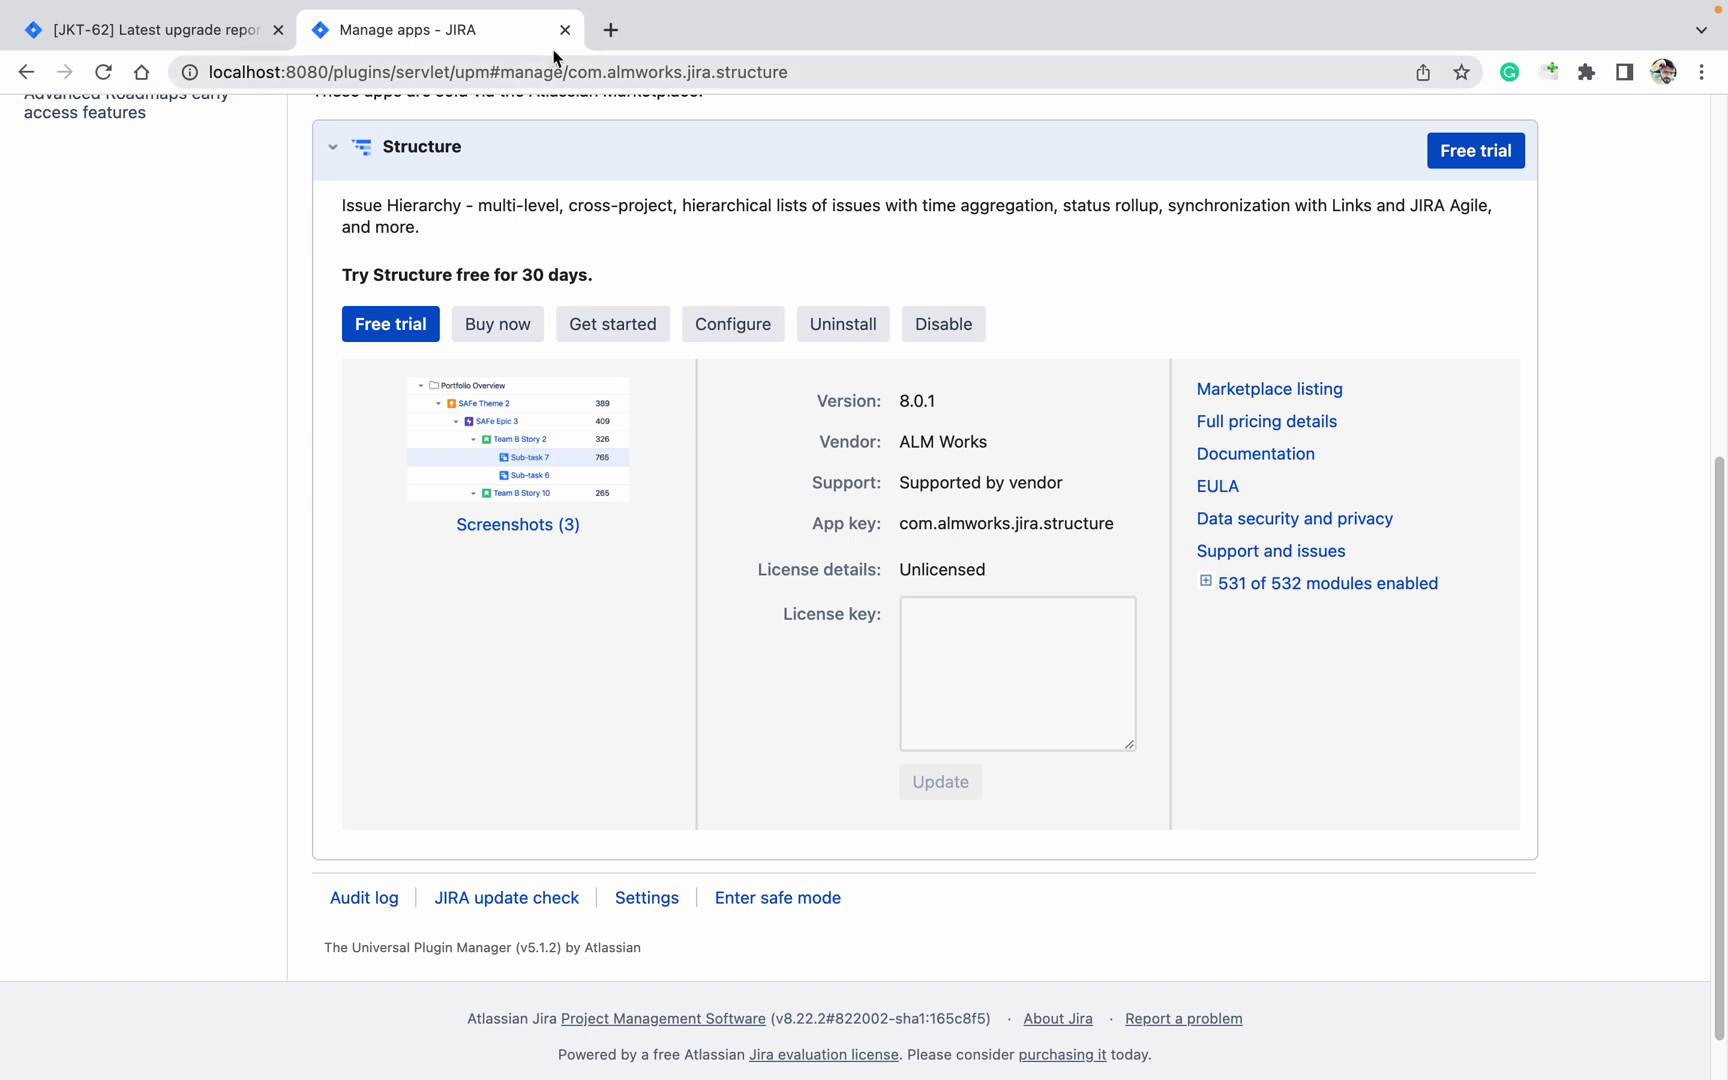
Google 'scriptrunner for jira download' and open ScriptRunner for Jira's Marketplace listing
left_click(609, 32)
type("sc")
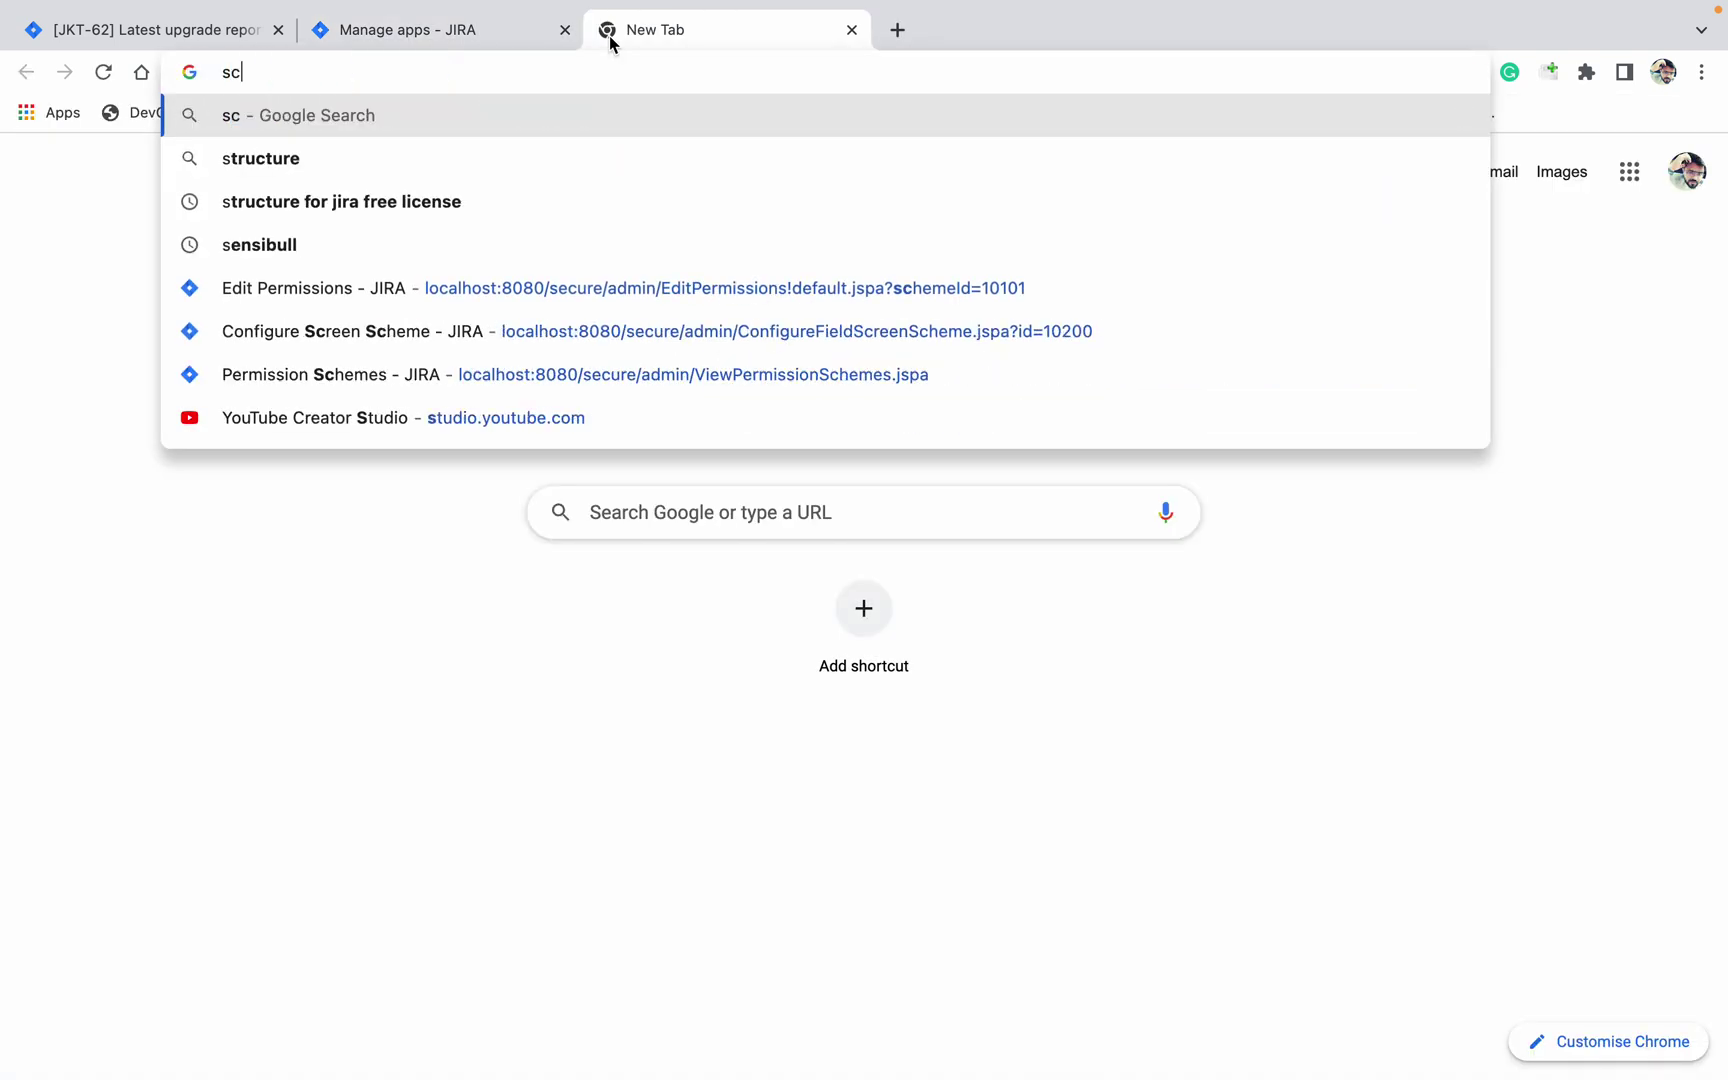
type("rip")
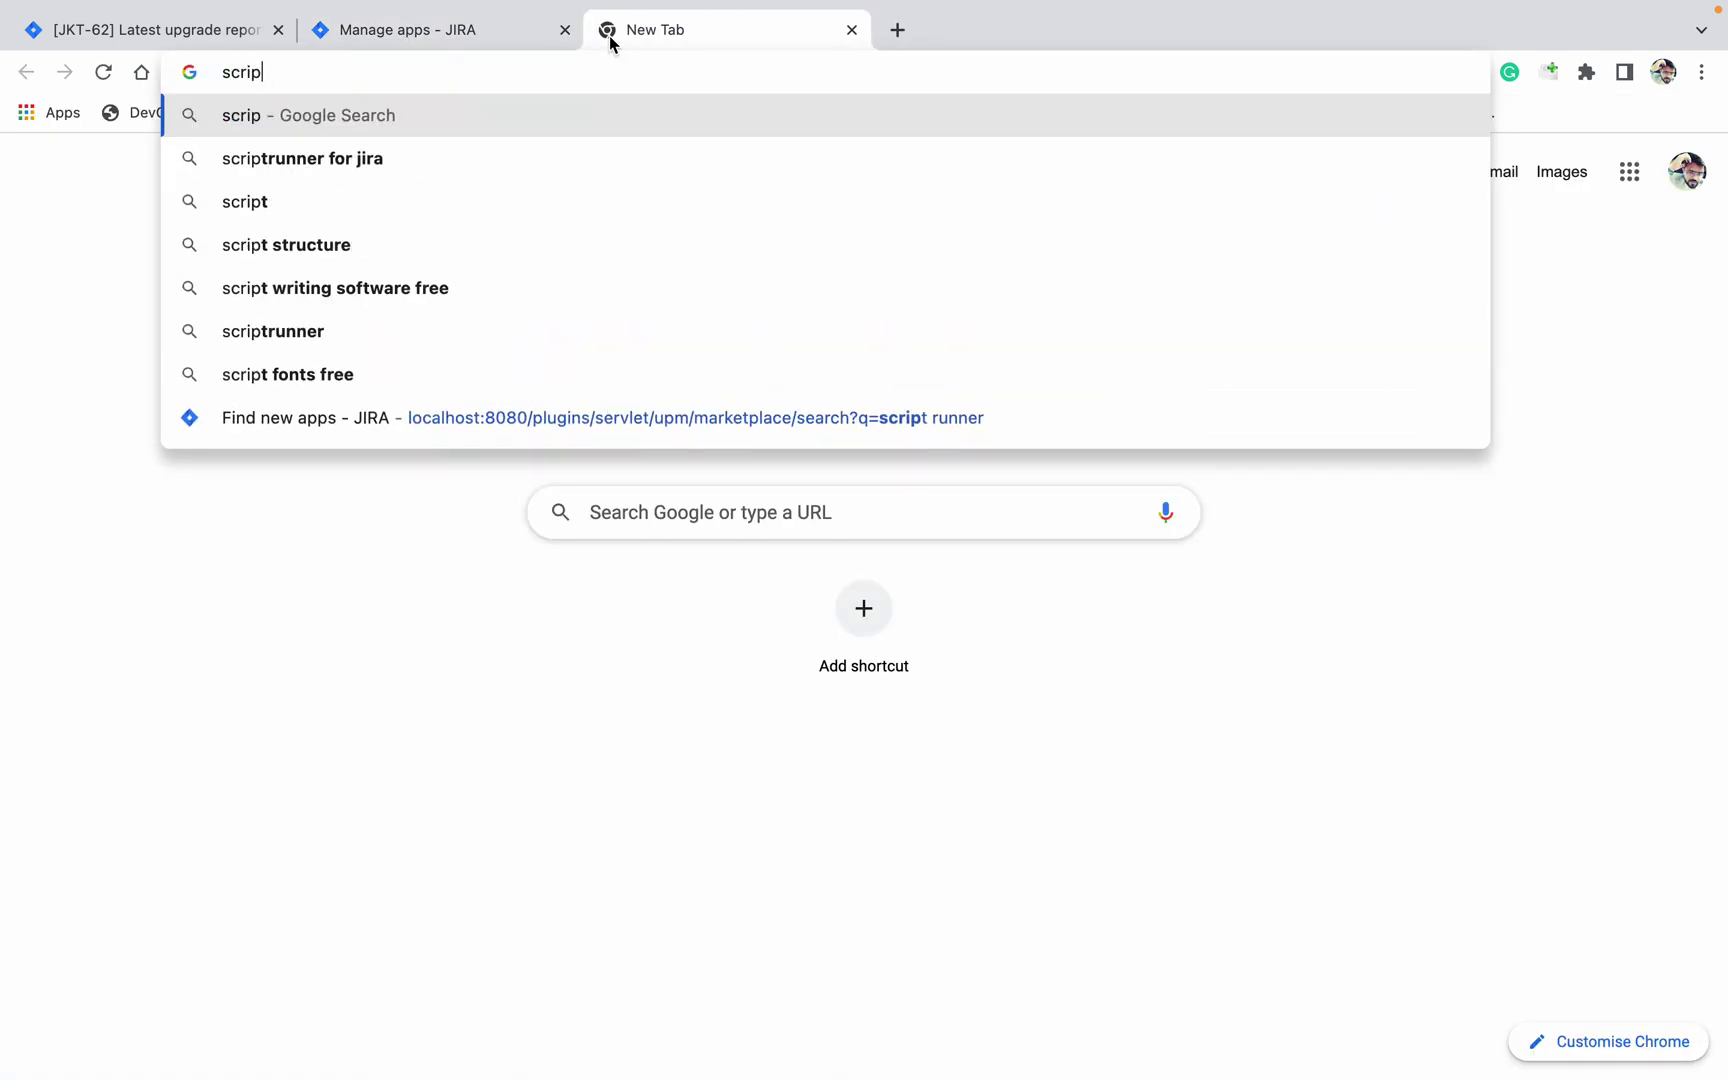
key("Down")
type("dow")
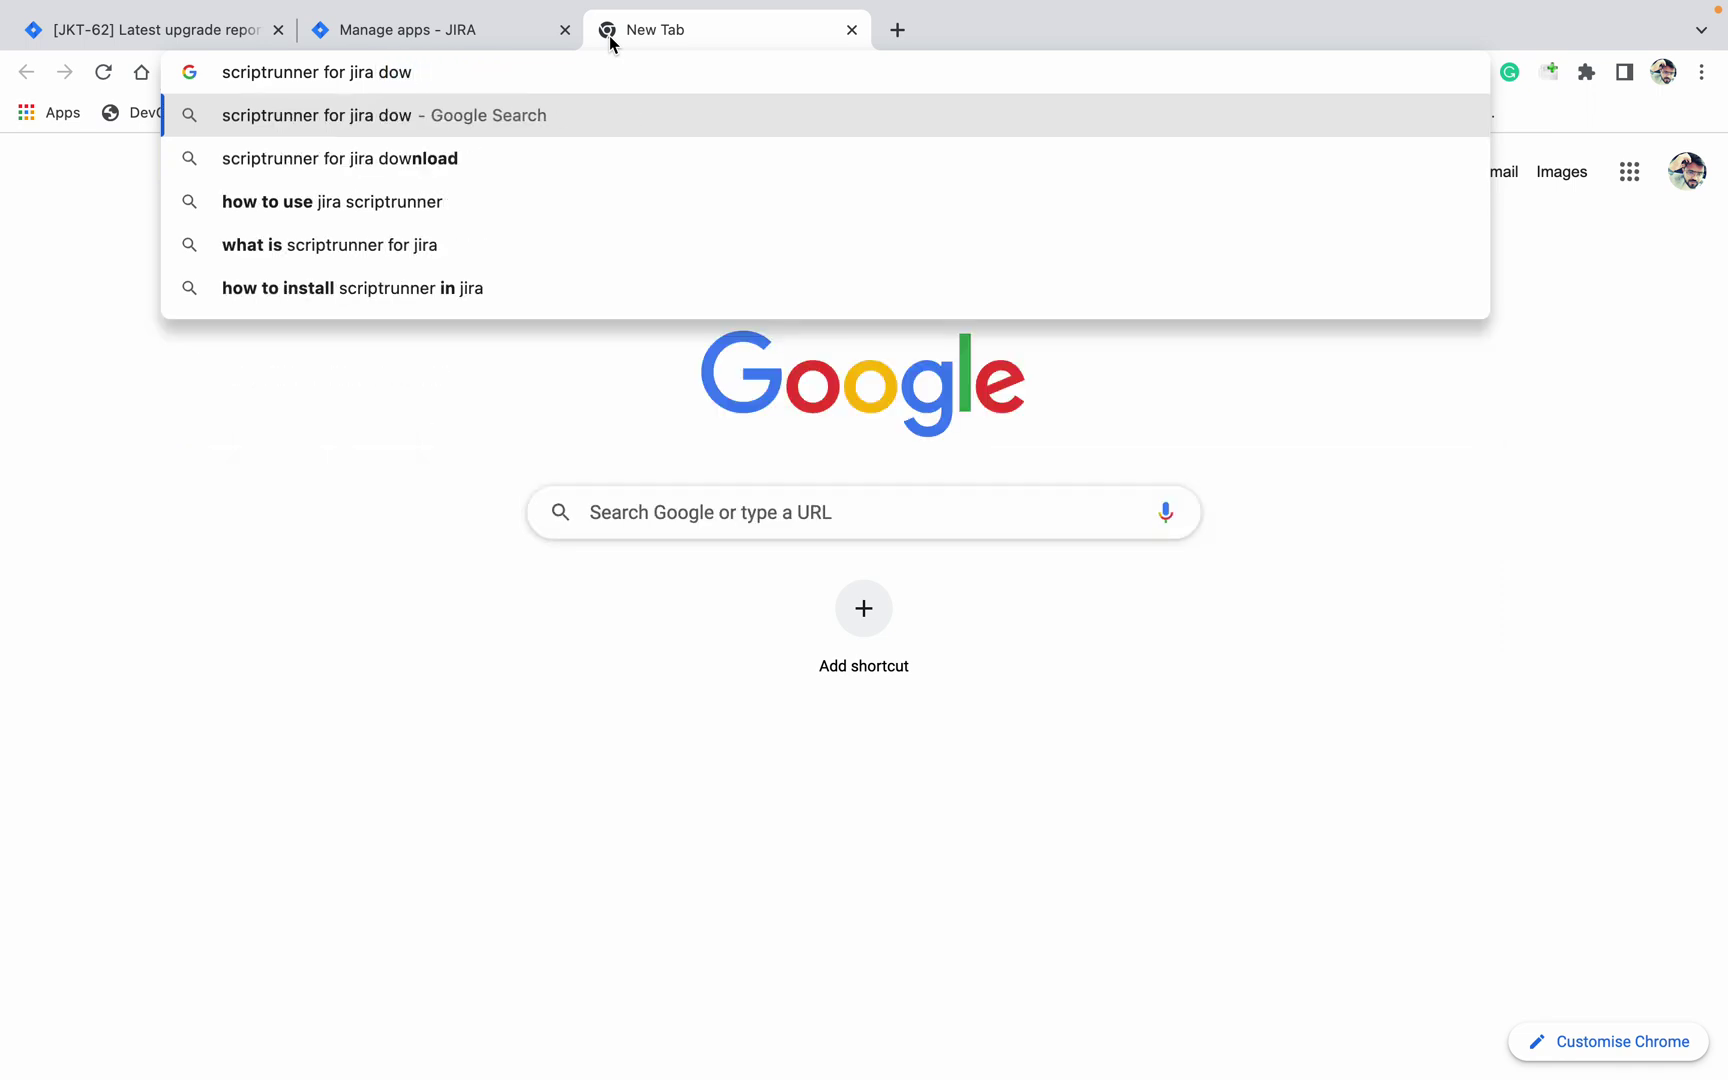
key("Down")
type("da")
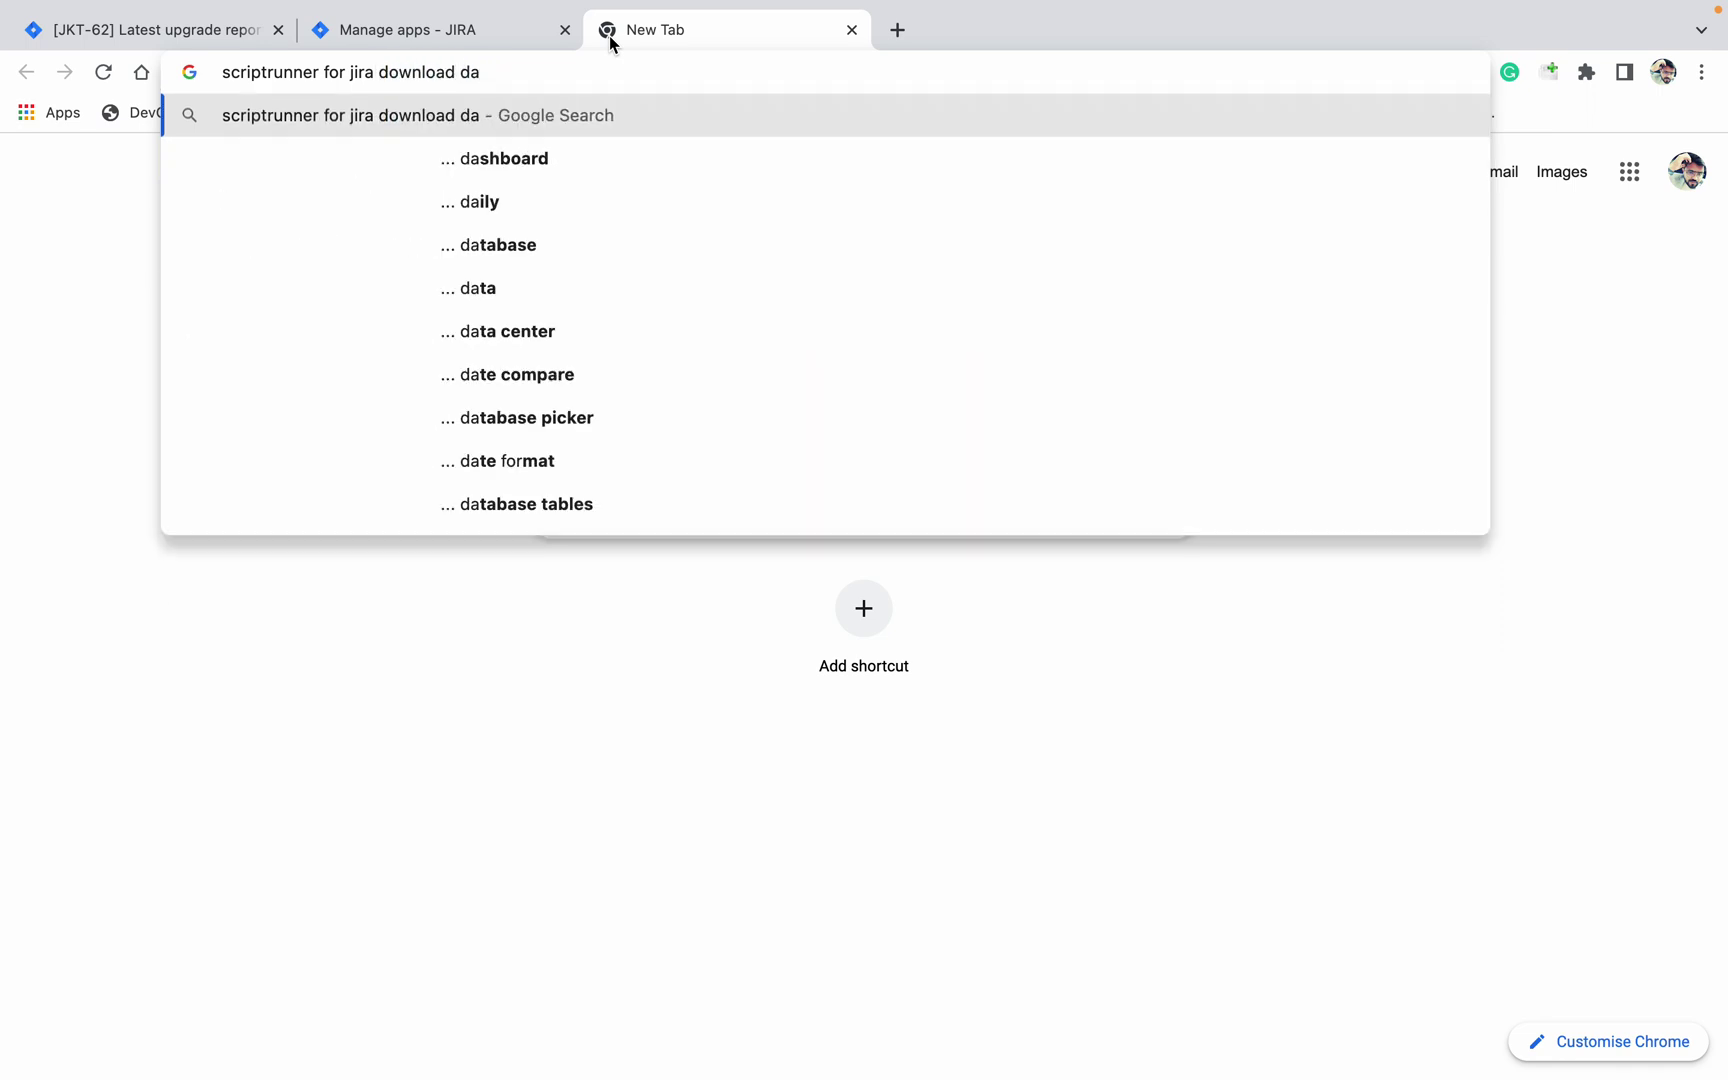
key("BackSpace")
key("BackSpace")
key("Return")
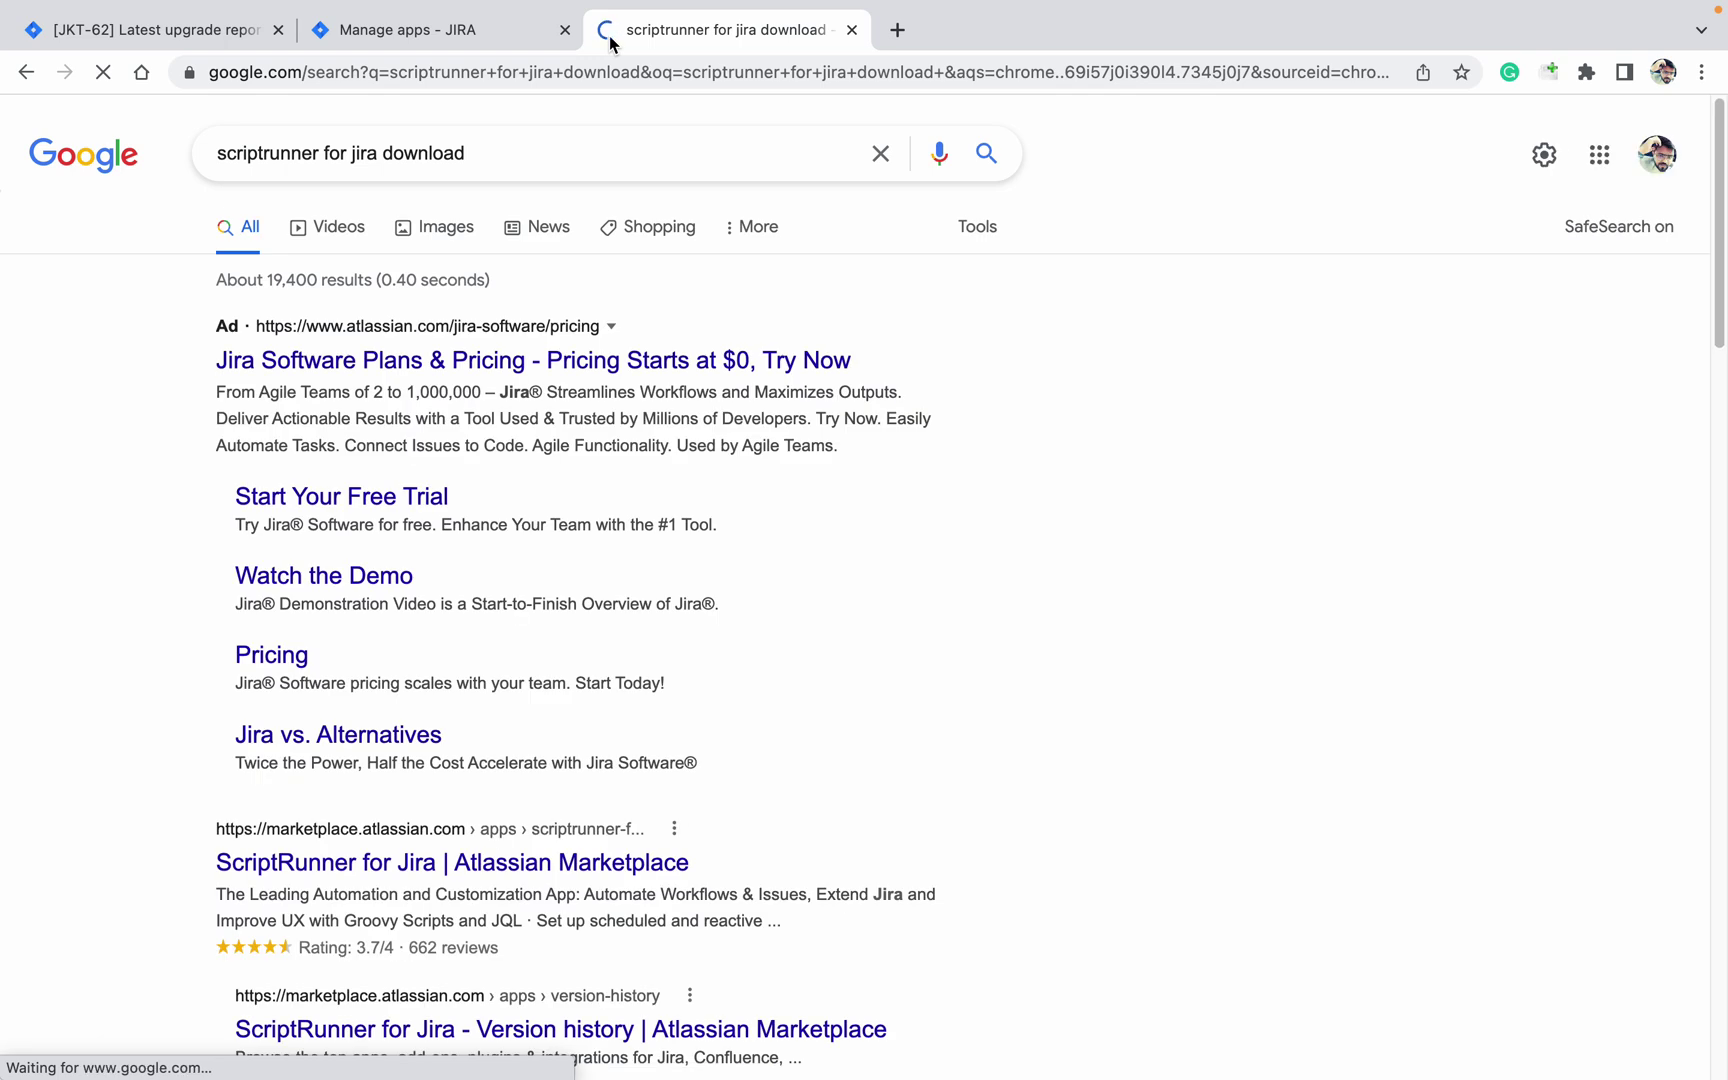
left_click(450, 852)
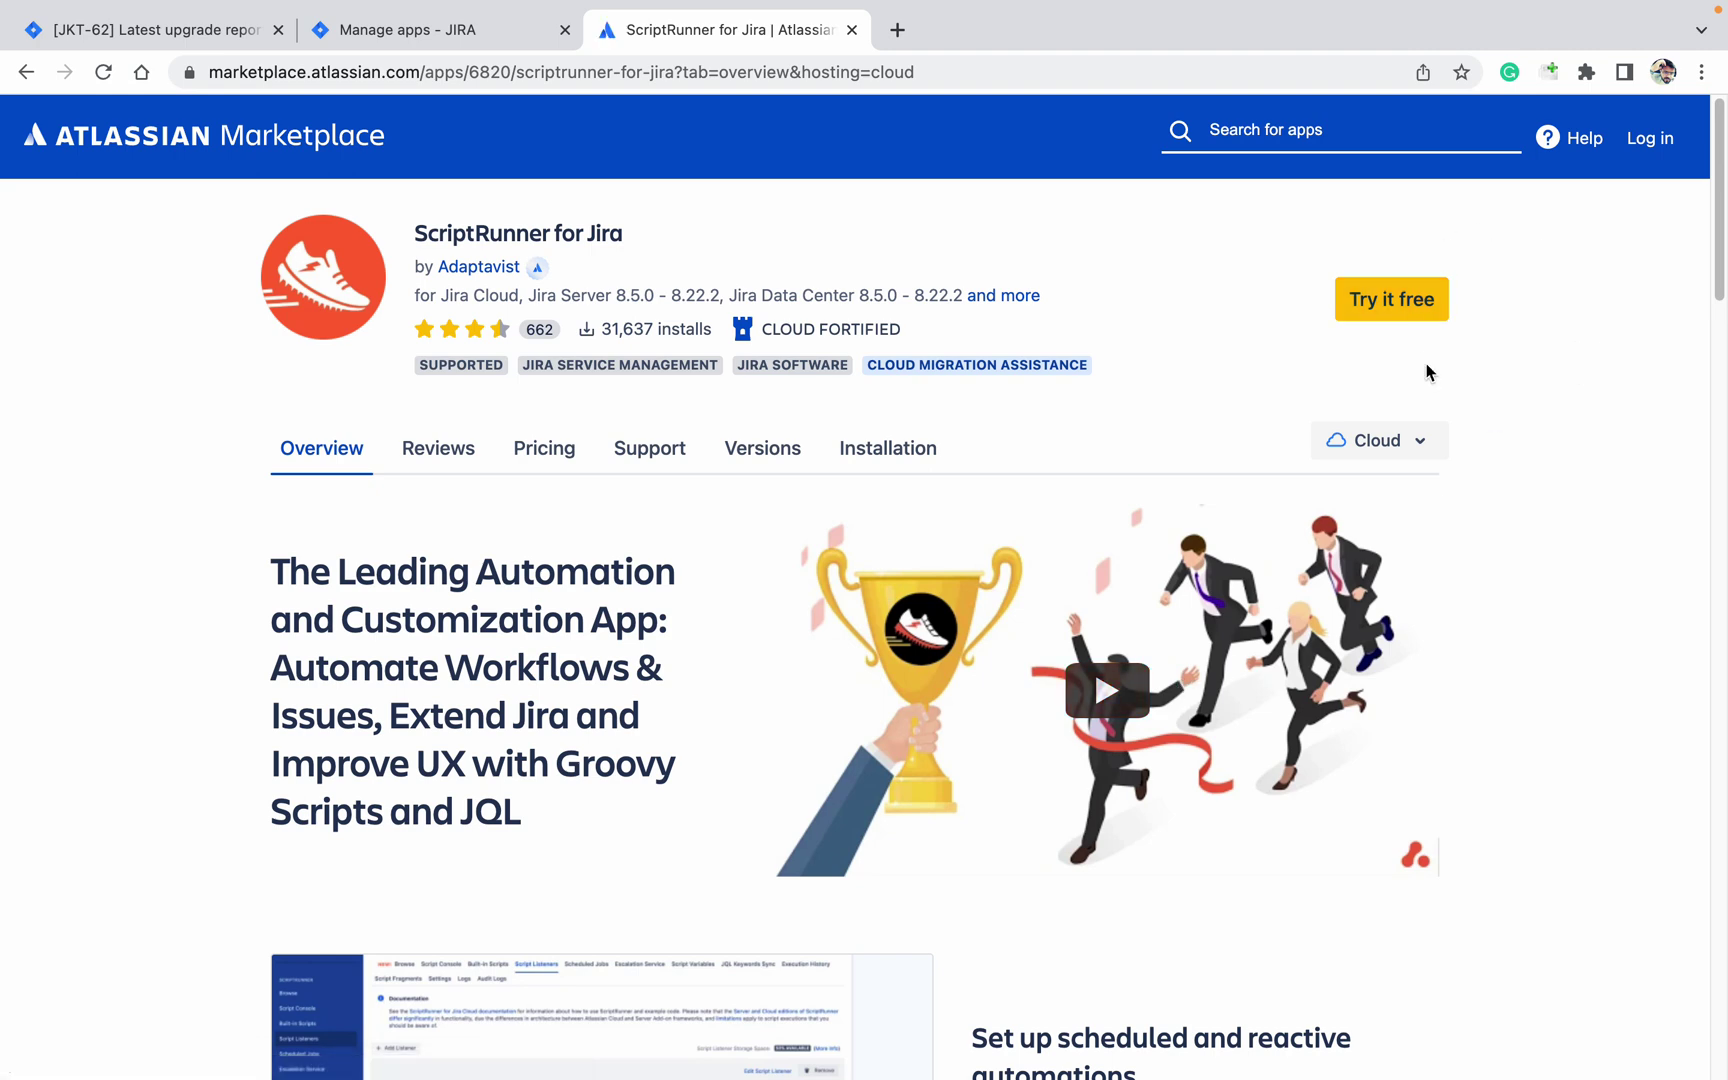
Start a Data Center free trial from the ScriptRunner for Jira Marketplace listing
left_click(1409, 443)
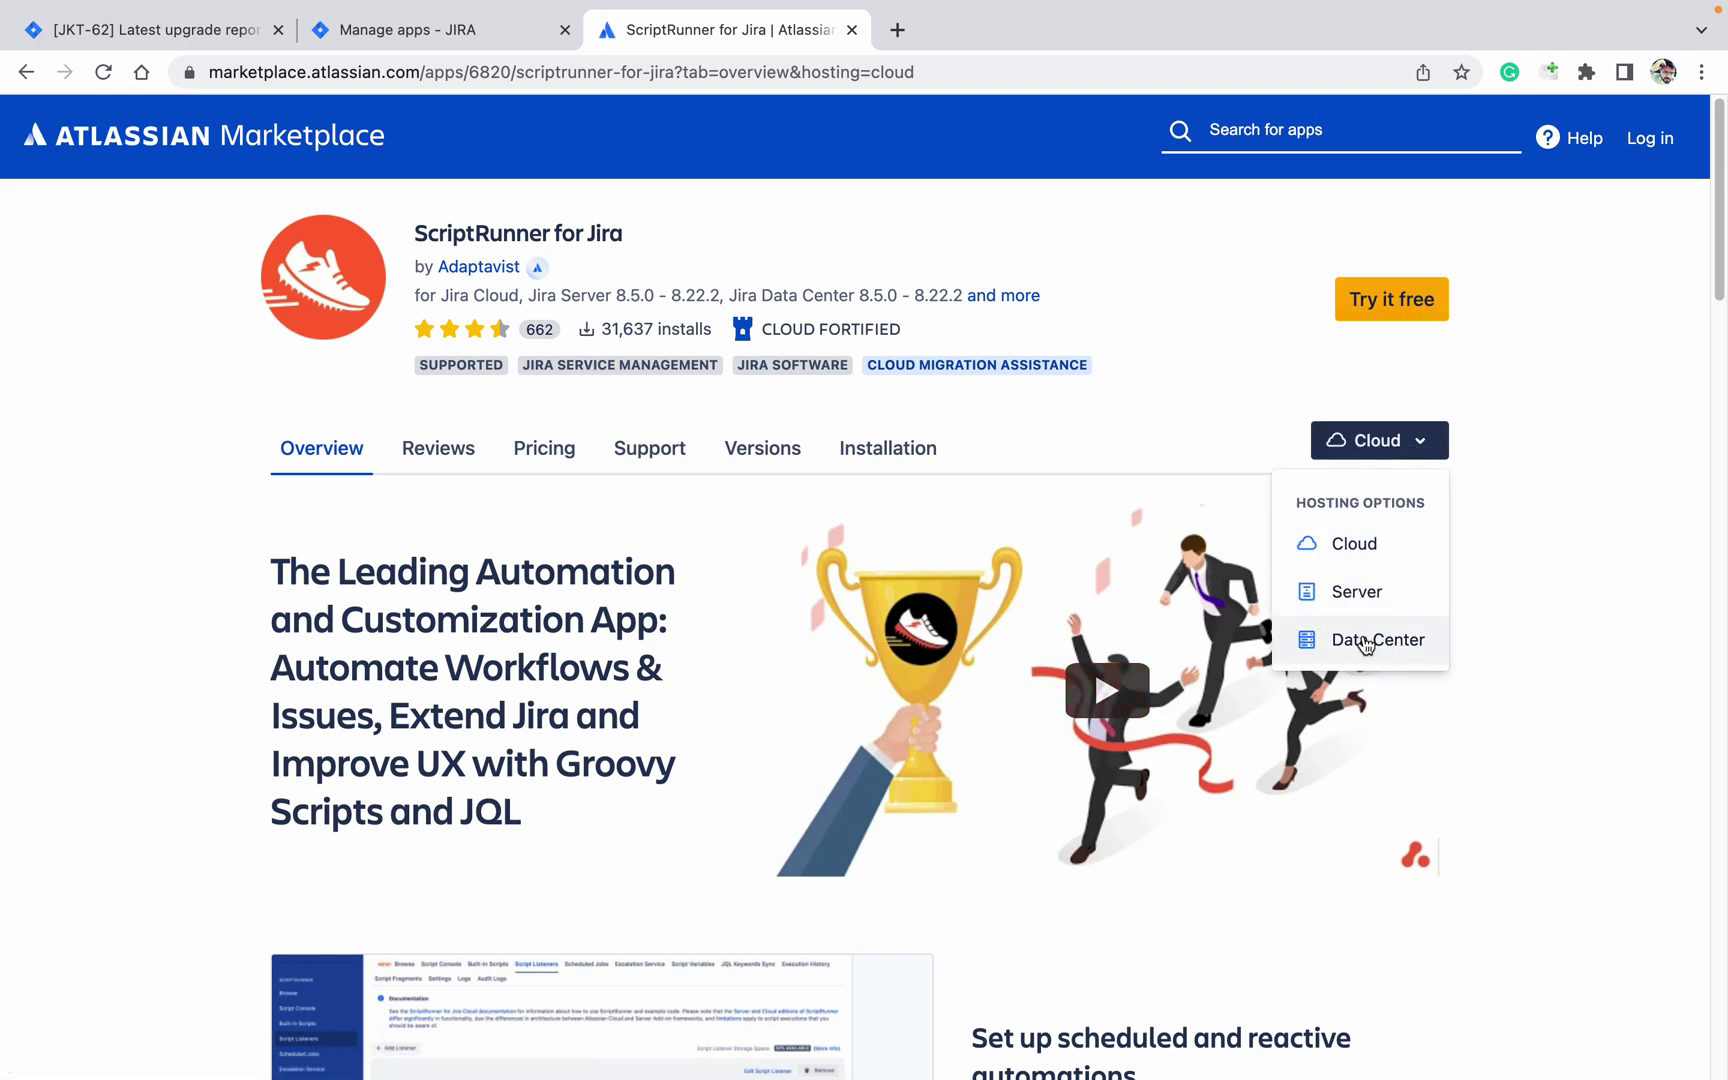
left_click(1364, 638)
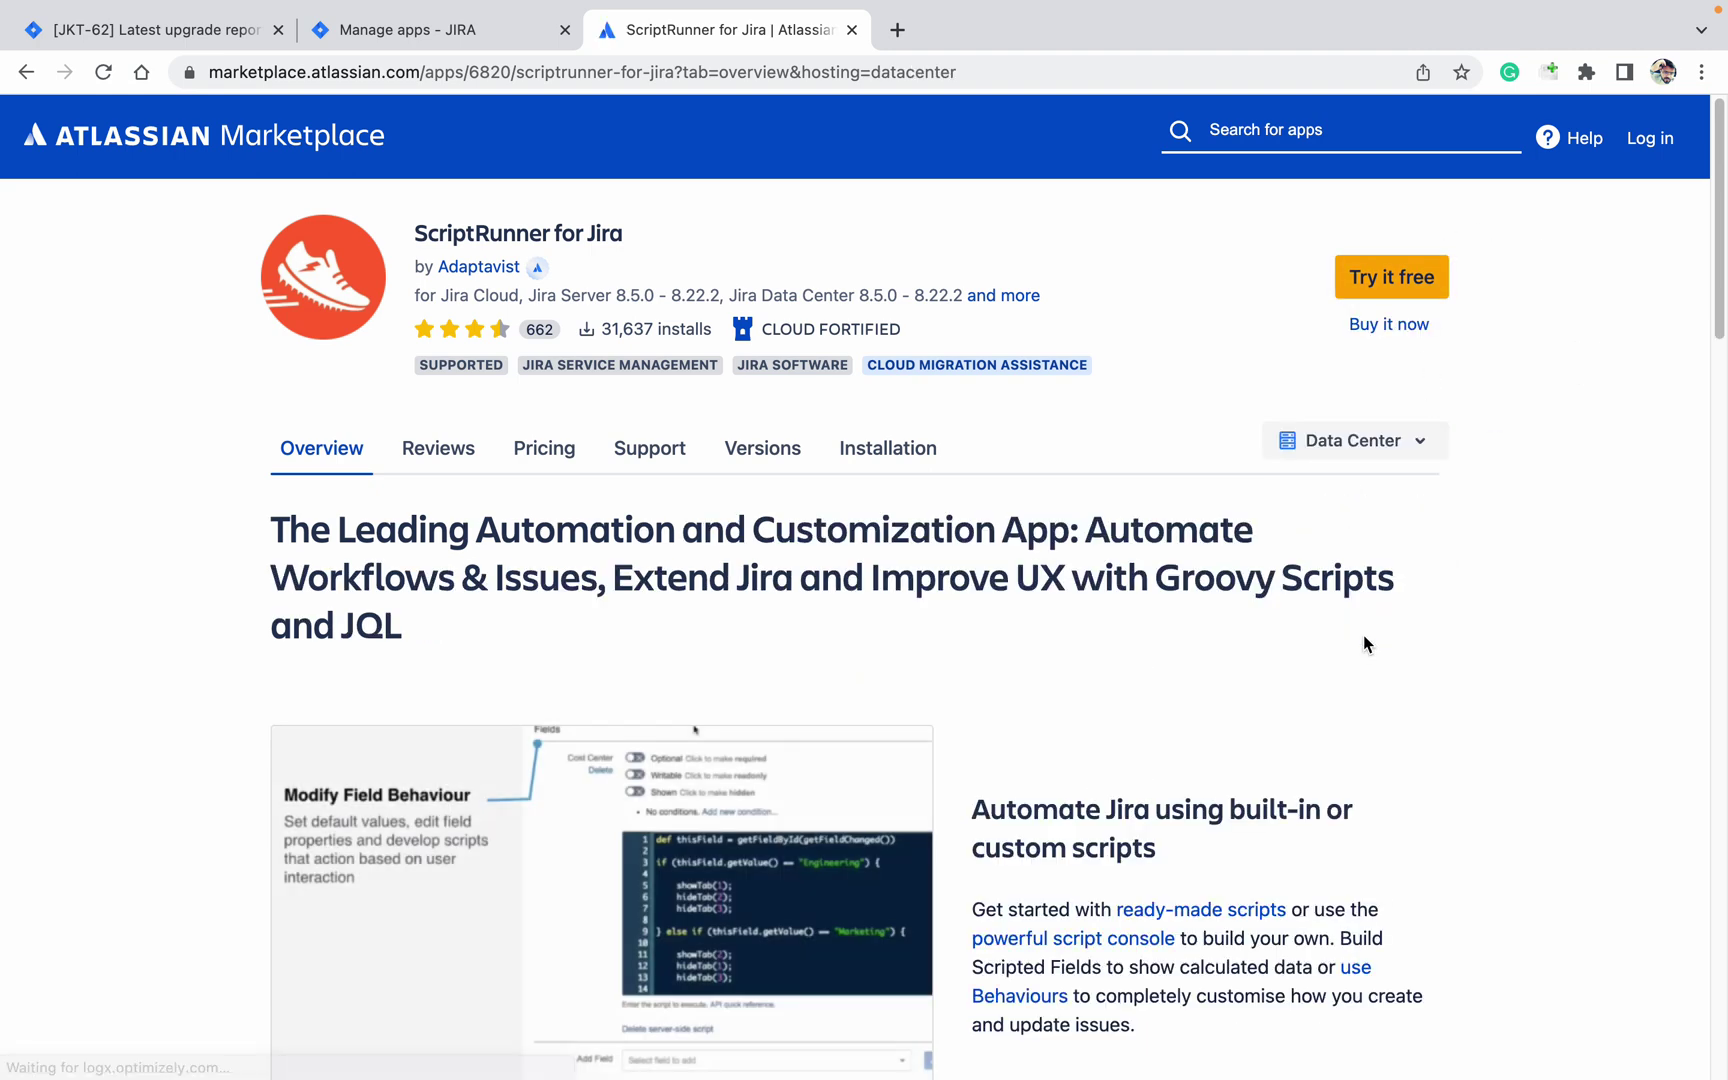
left_click(1417, 283)
left_click(1148, 558)
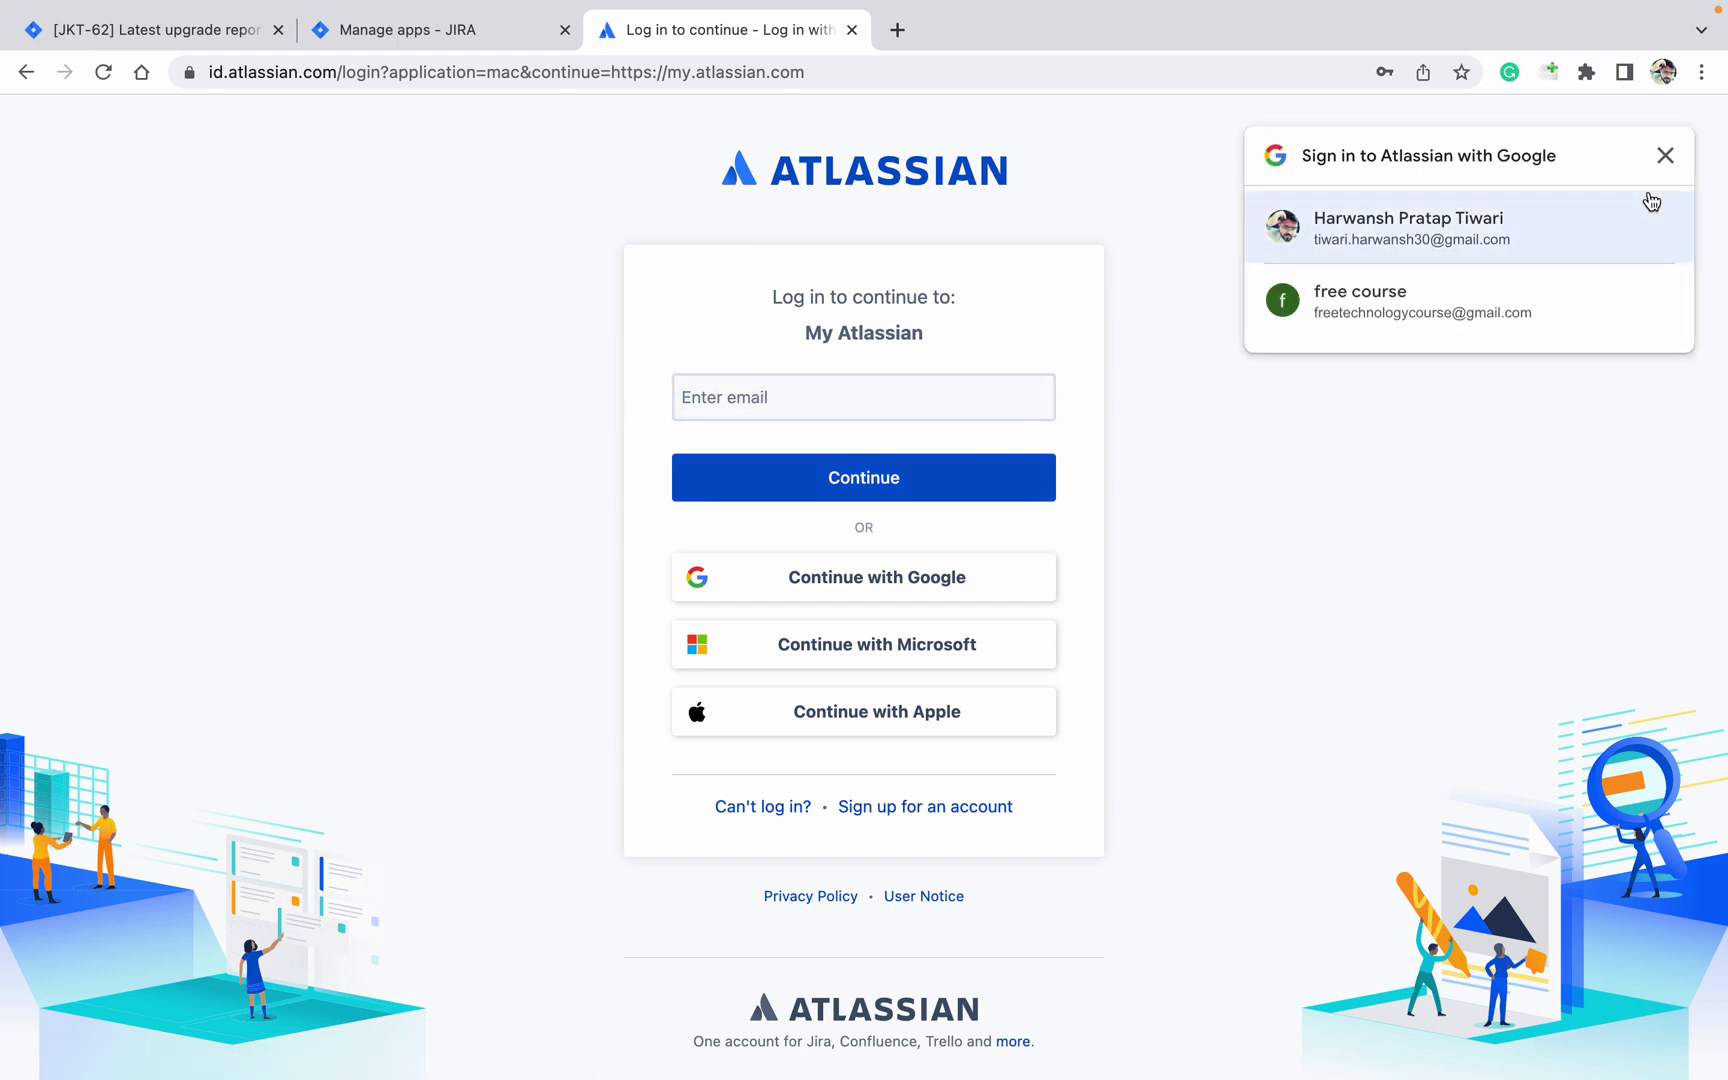
Sign in to the Atlassian account with the chosen Google account
left_click(1386, 306)
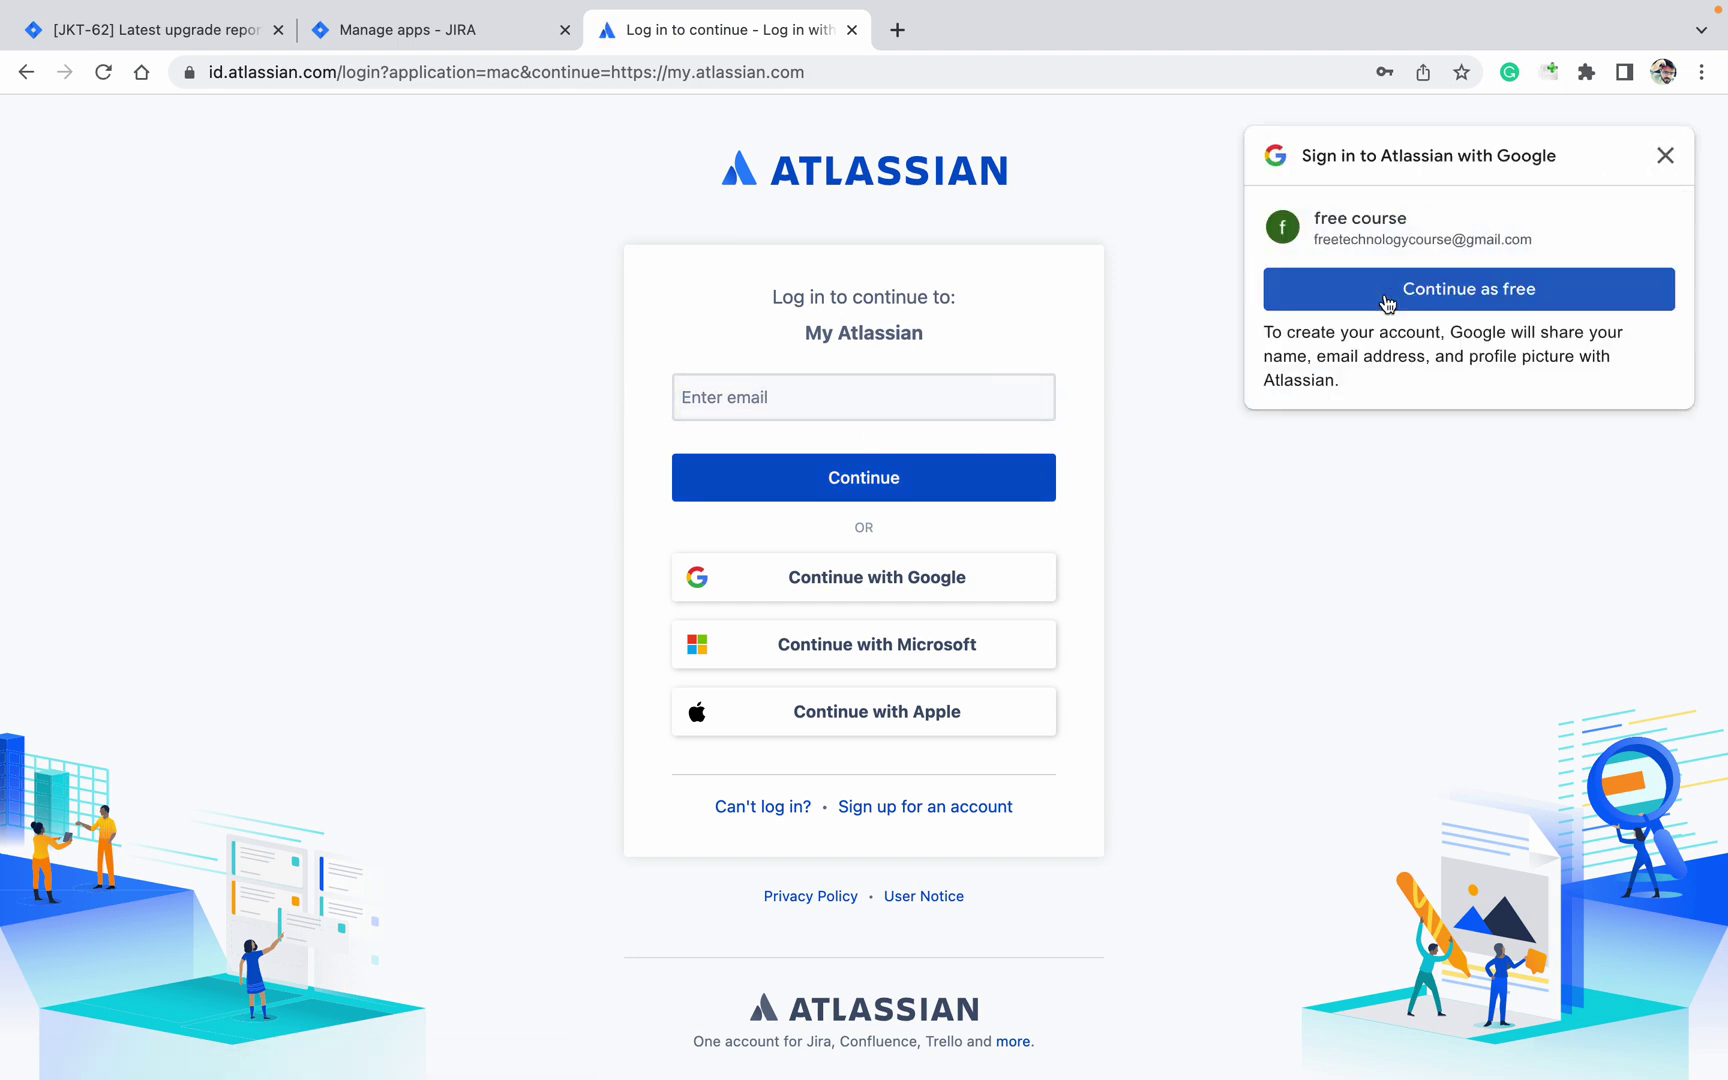
left_click(1541, 290)
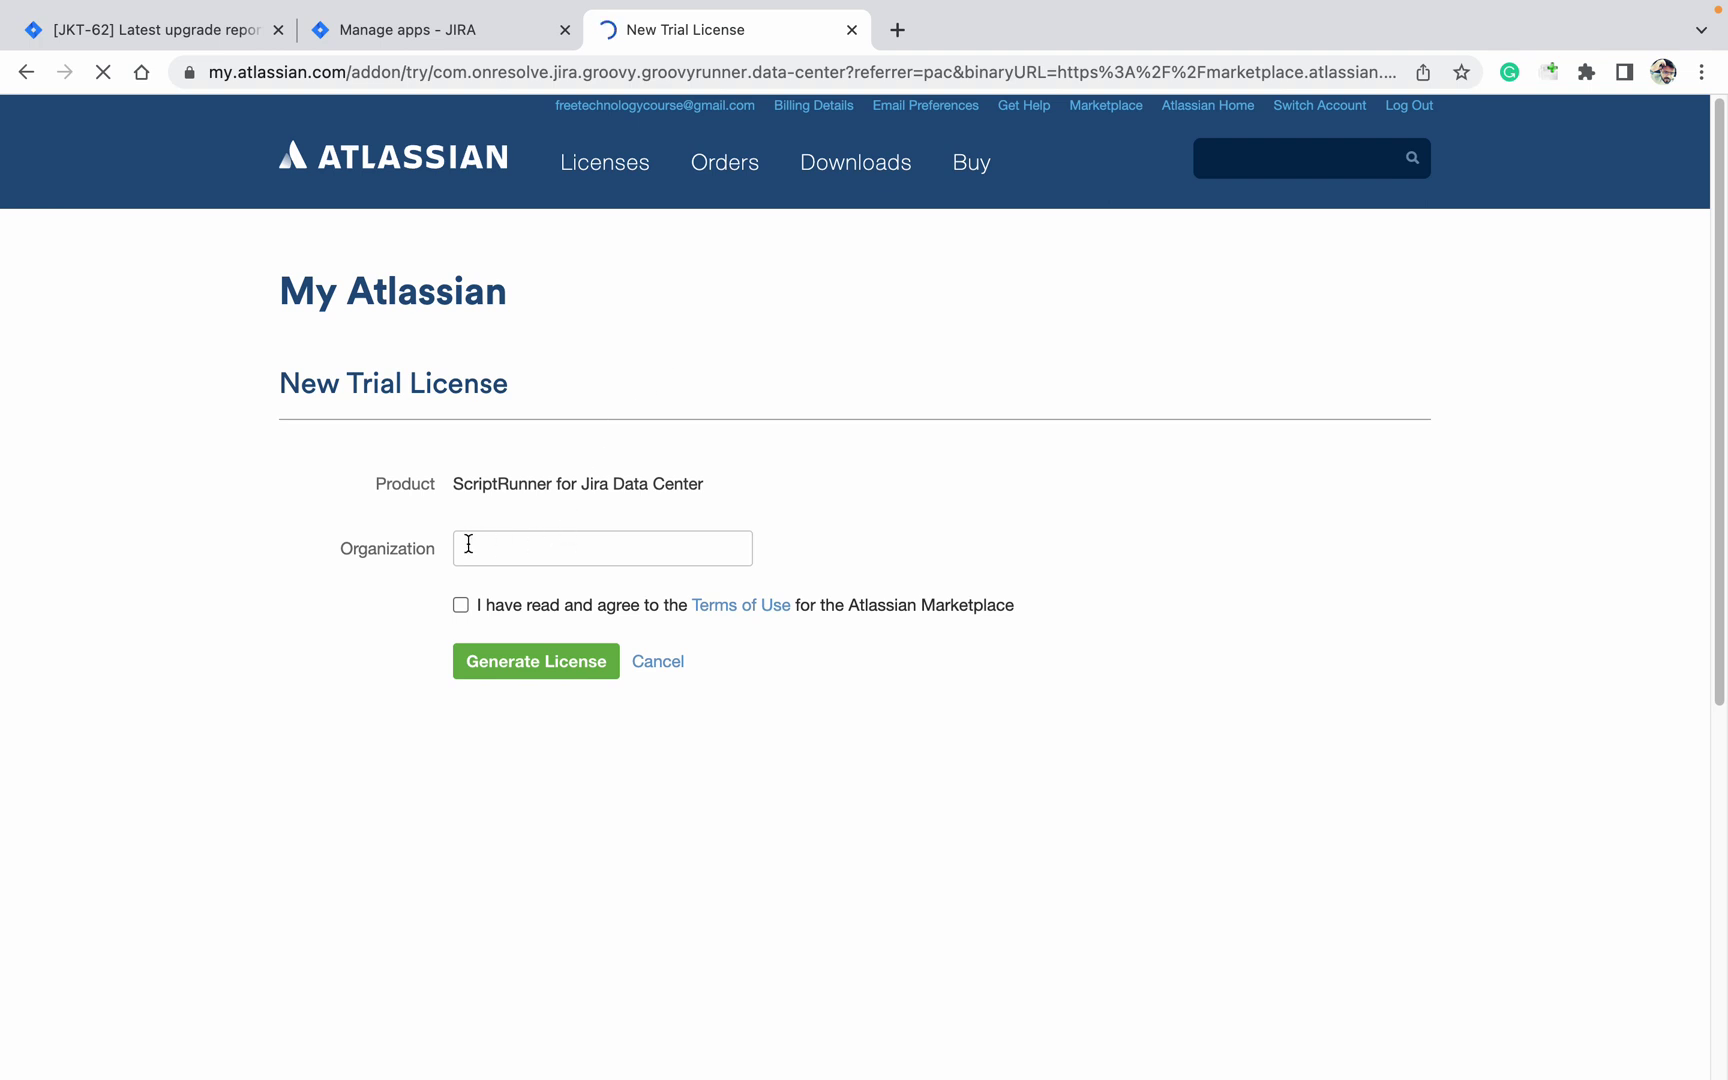
Generate the Data Center trial license for organization 'test', accepting the Marketplace terms
left_click(480, 544)
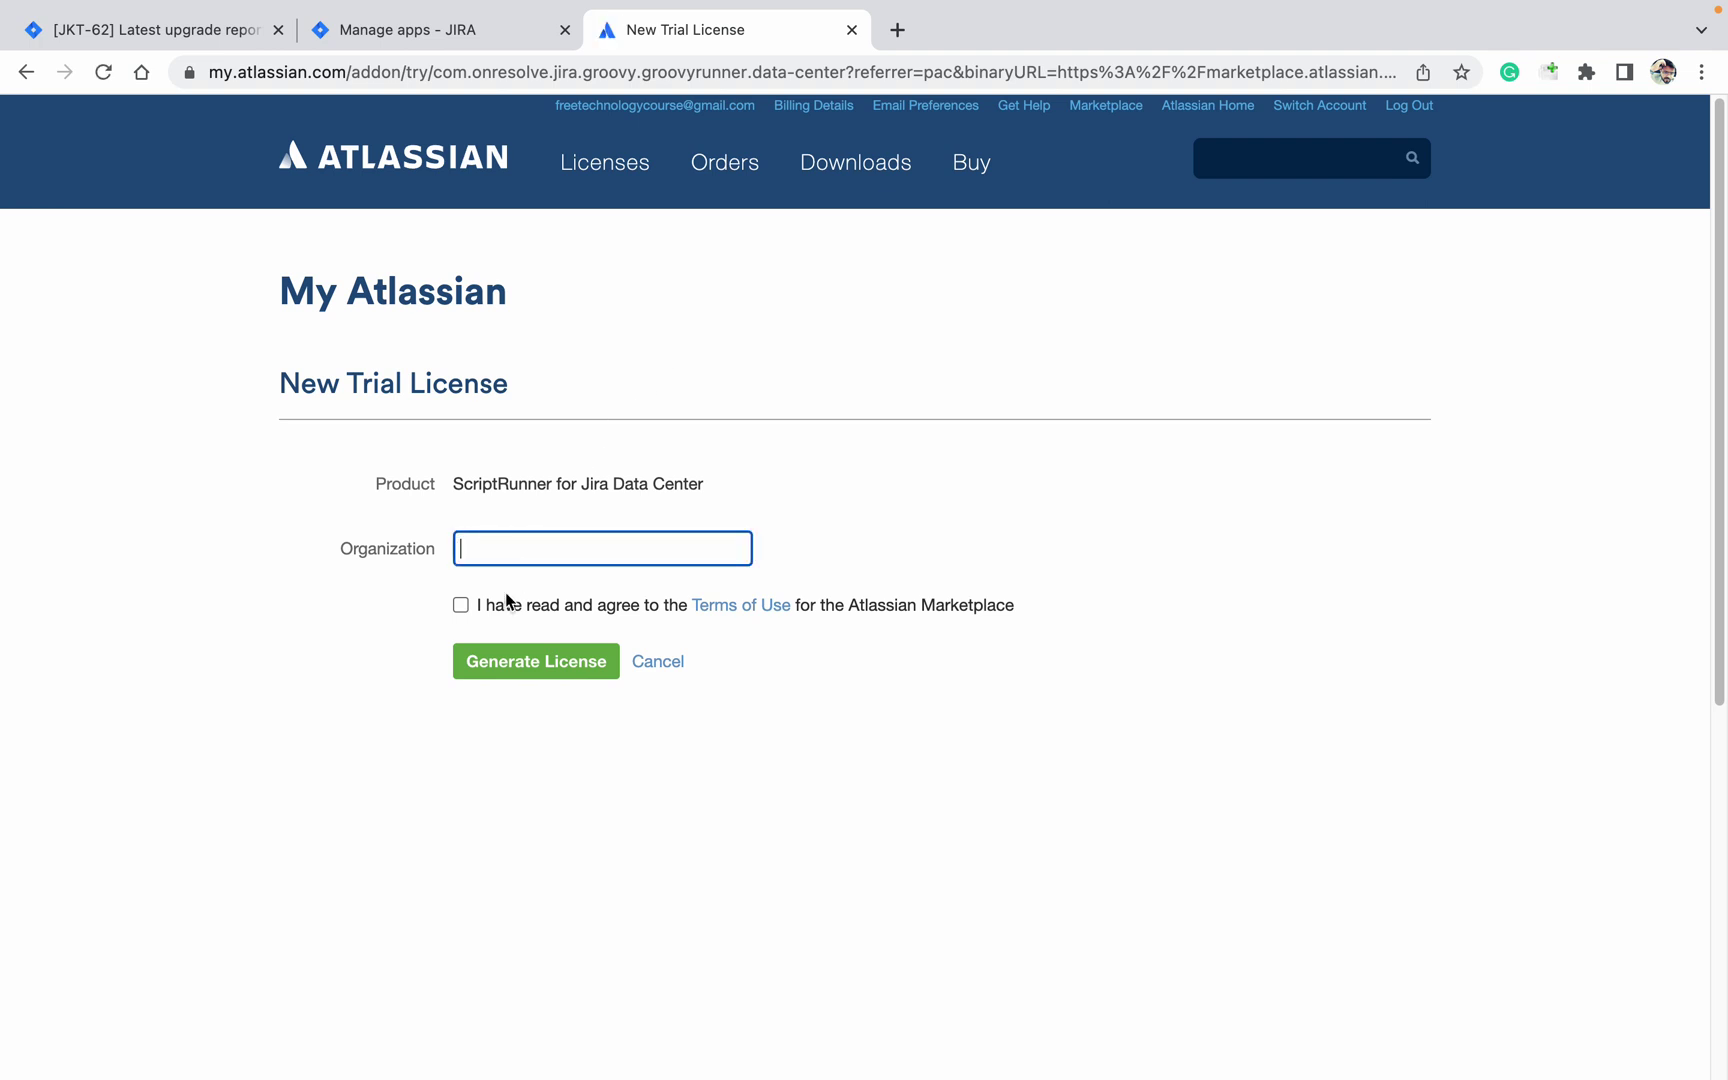
left_click(458, 623)
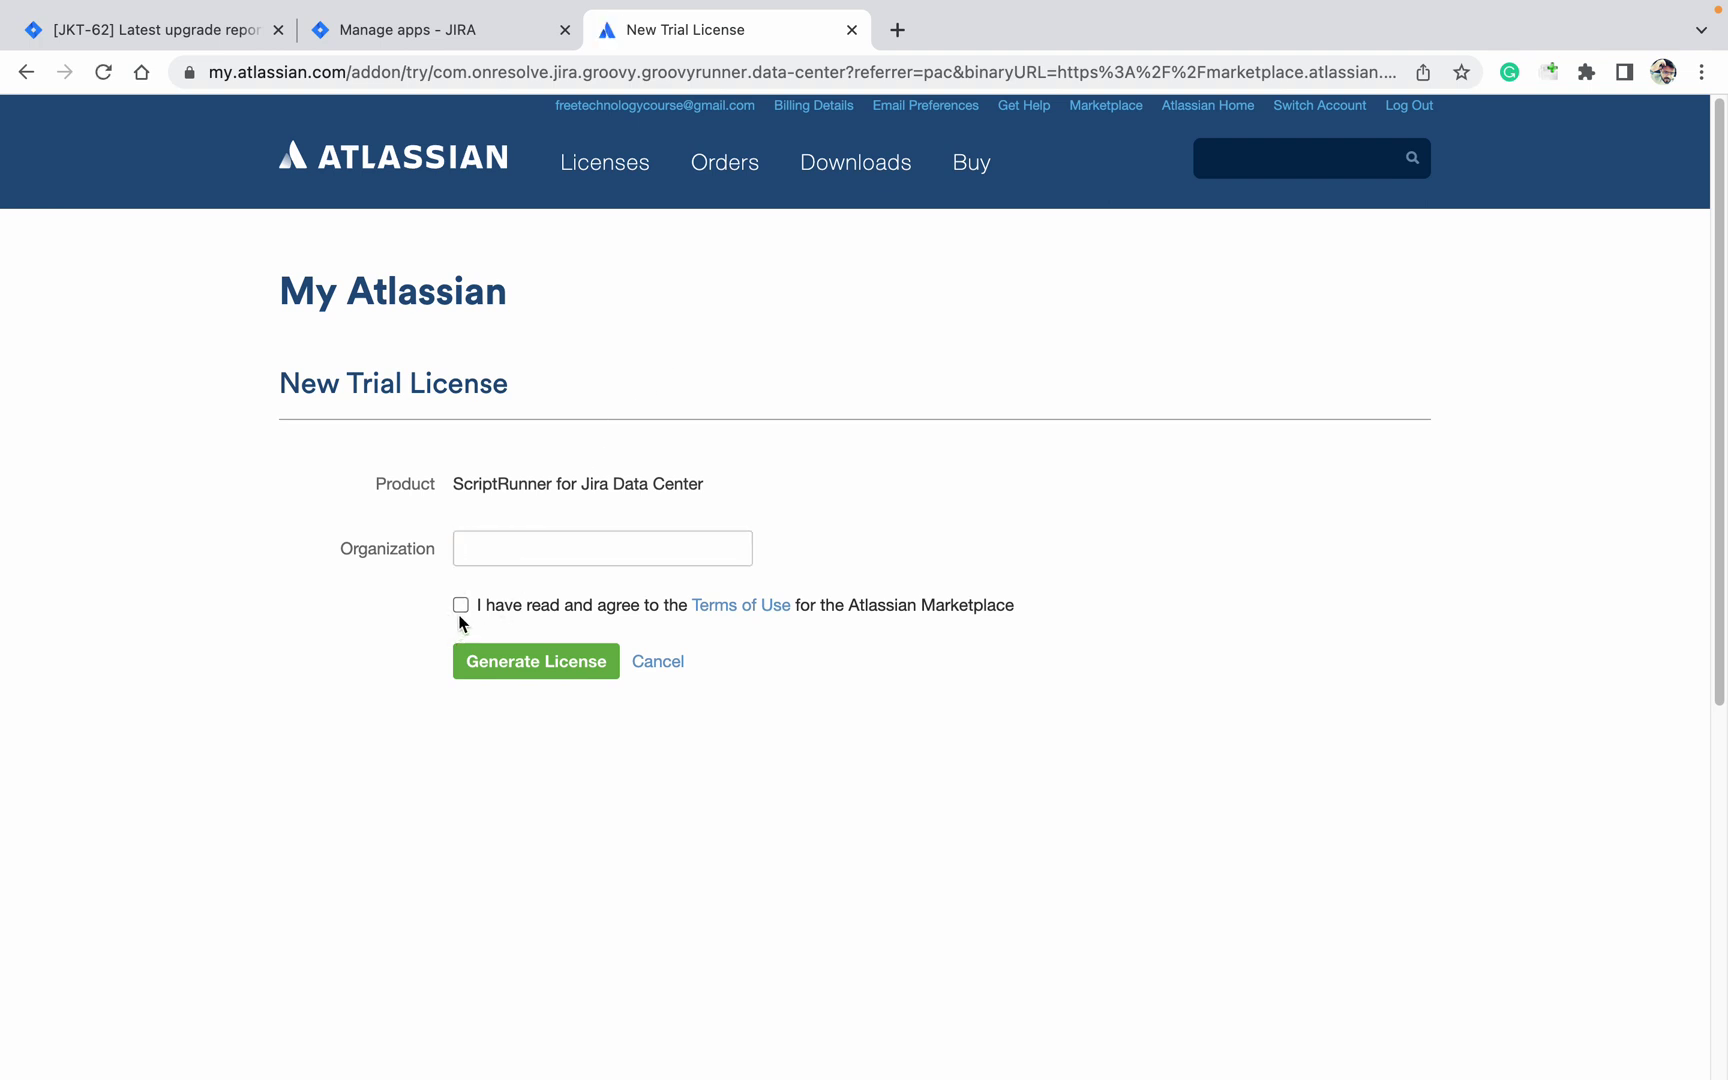
left_click(540, 661)
left_click(512, 546)
type("test")
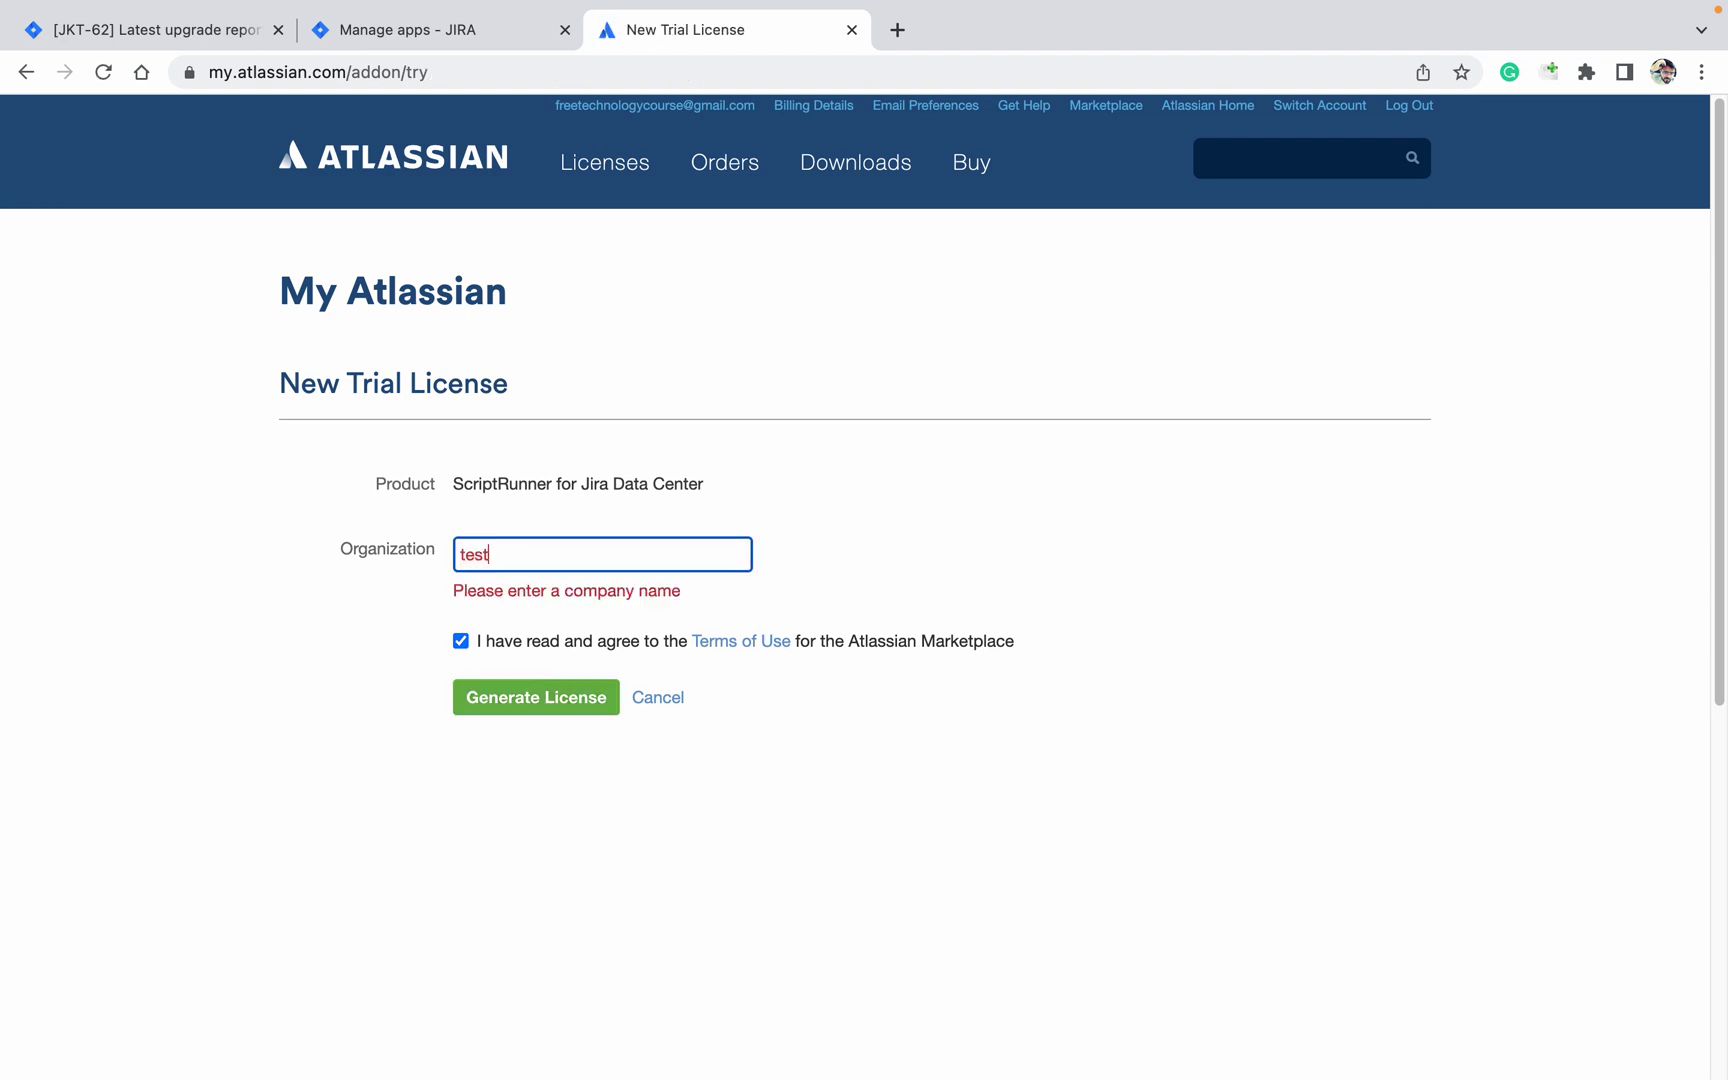
left_click(567, 698)
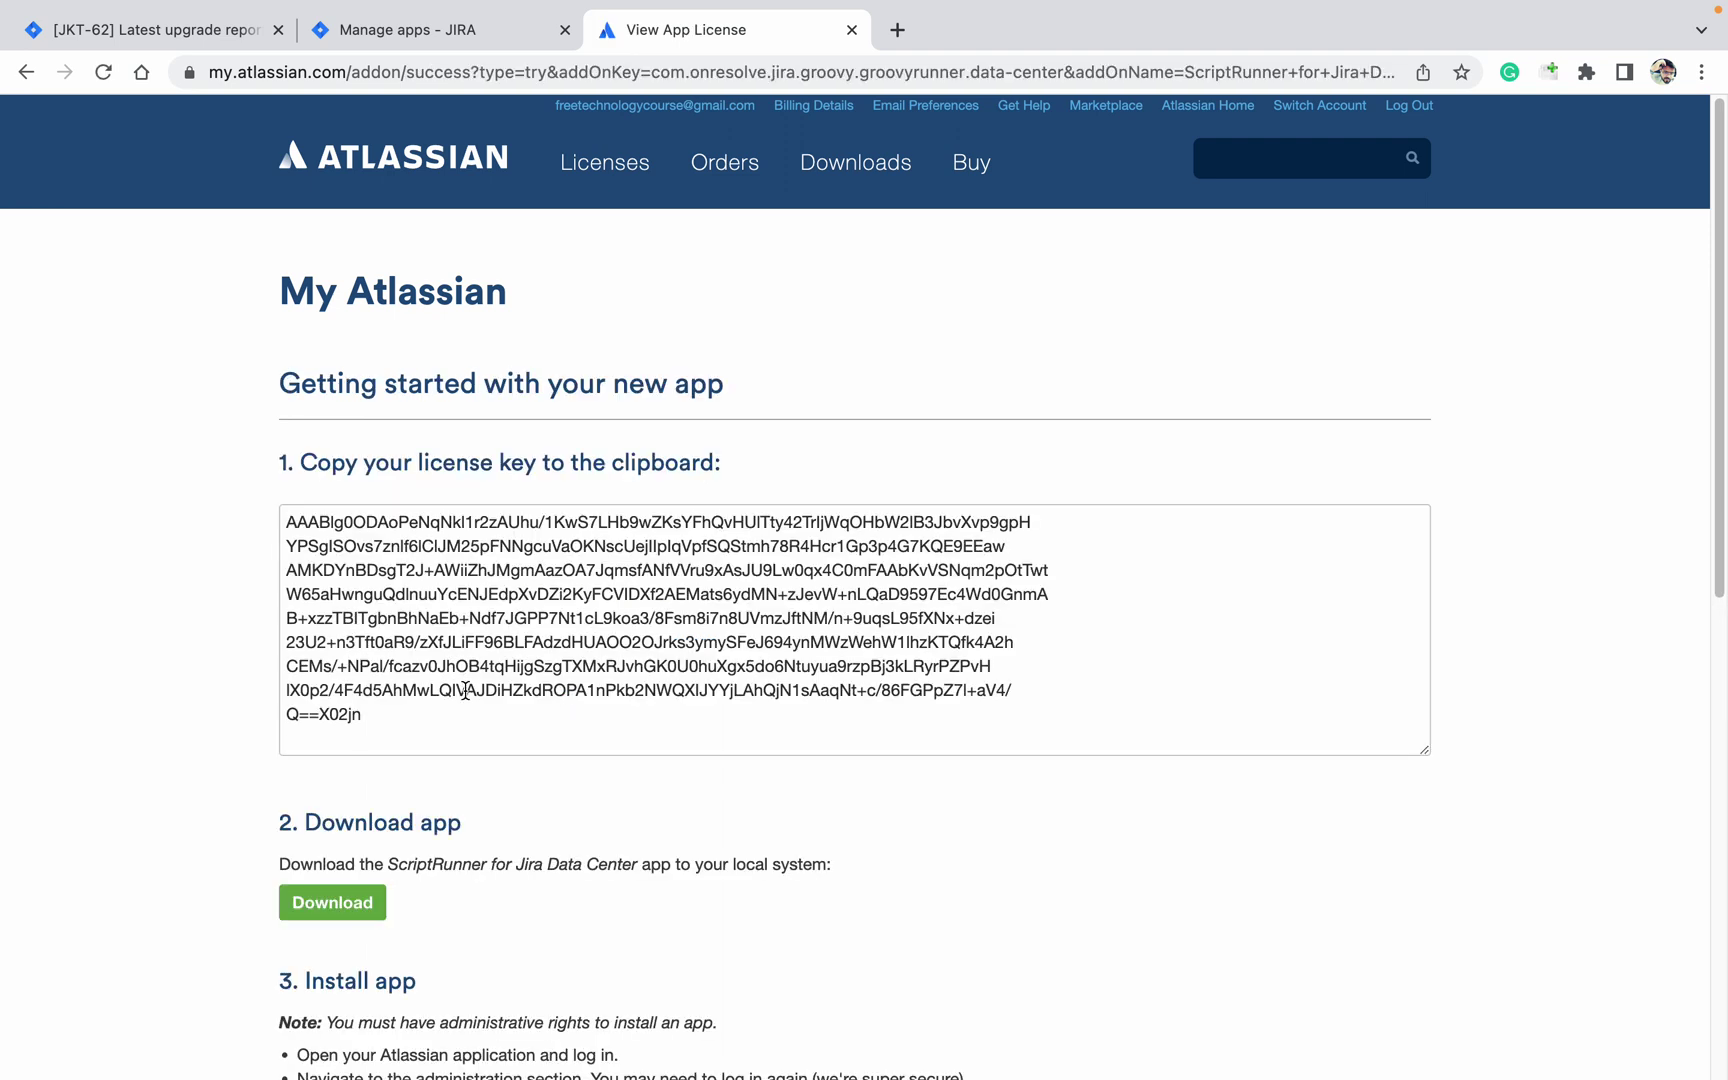
Copy the trial license key, keep the groovyrunner .jar download, and return to Manage apps
left_click_drag(404, 713, 289, 519)
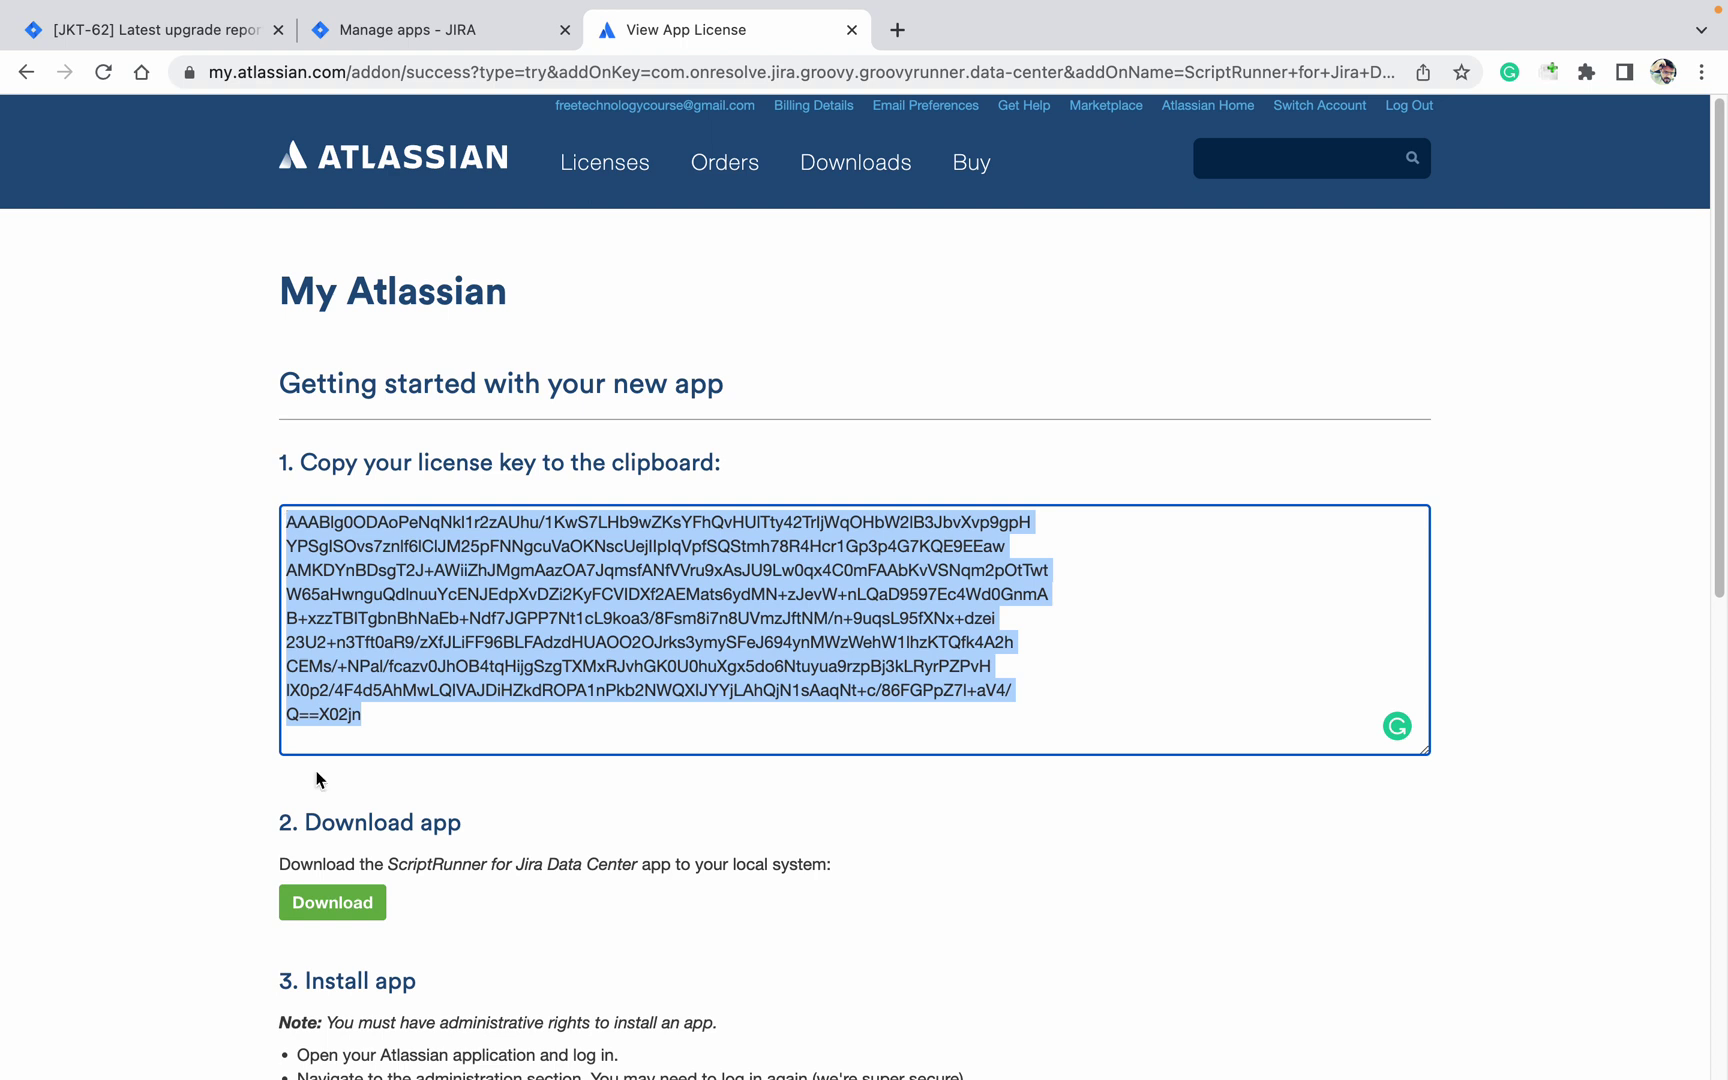
left_click(338, 899)
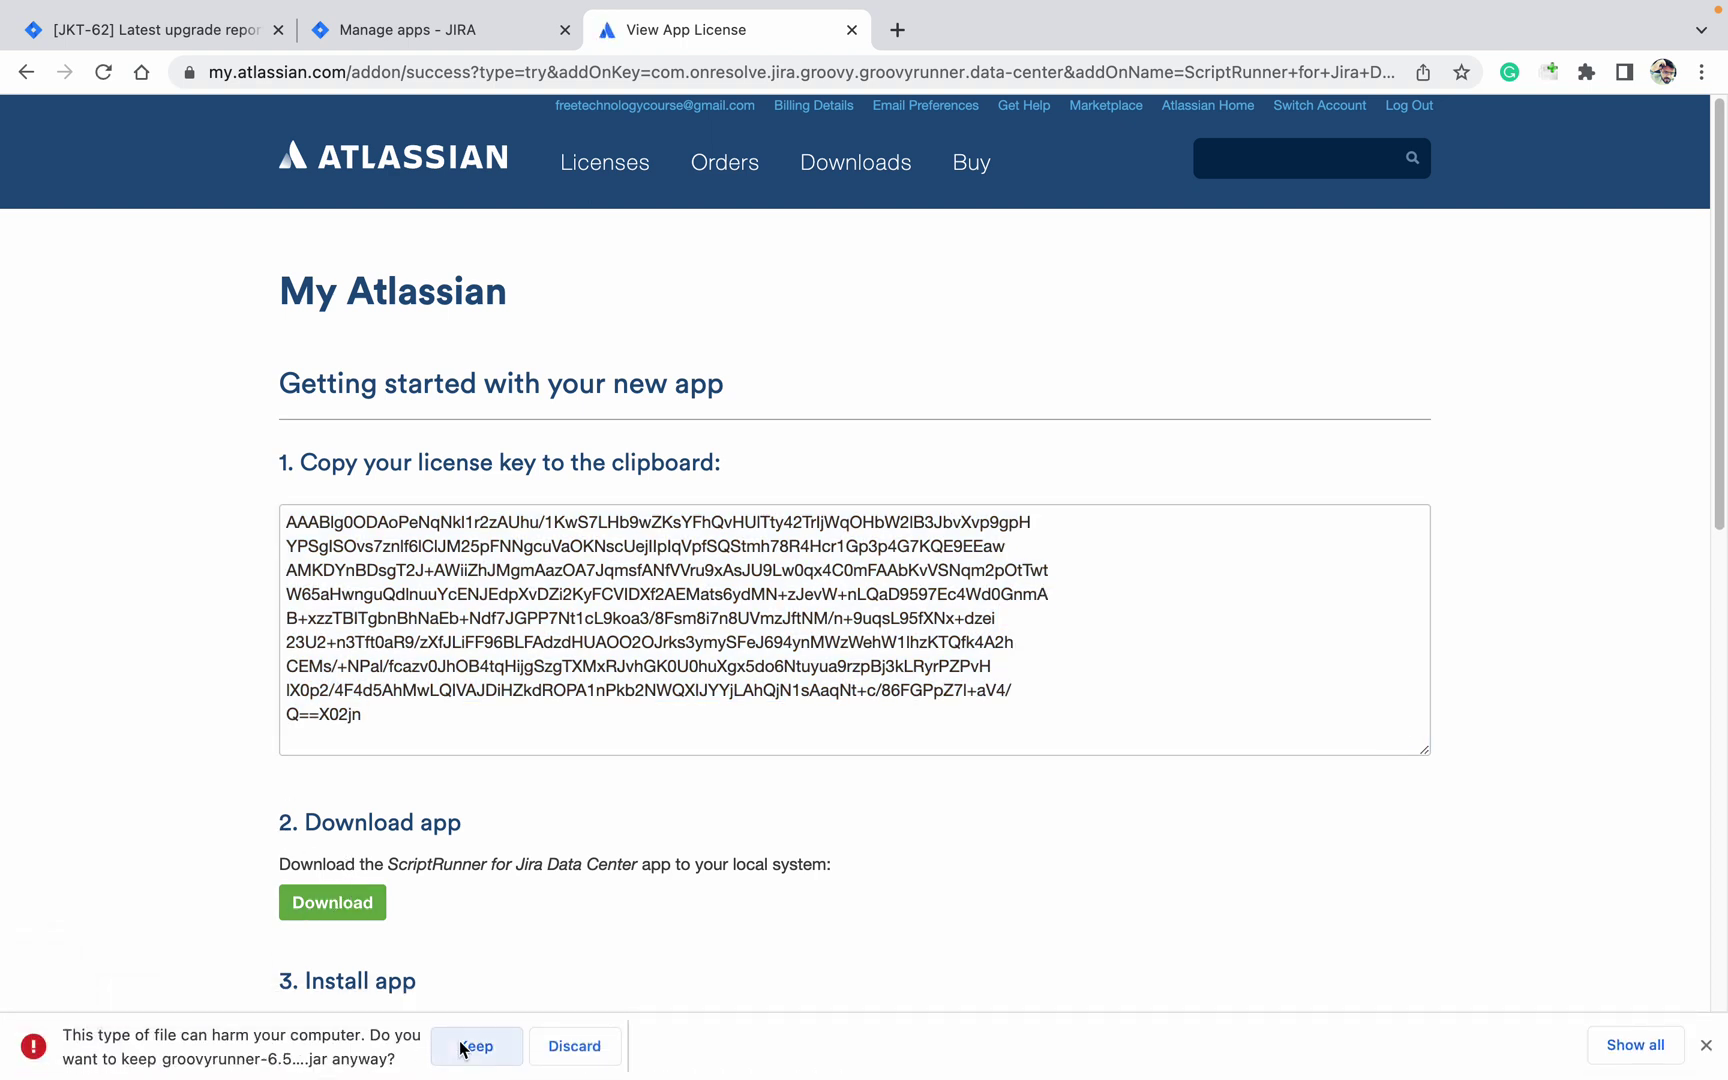
left_click(446, 1044)
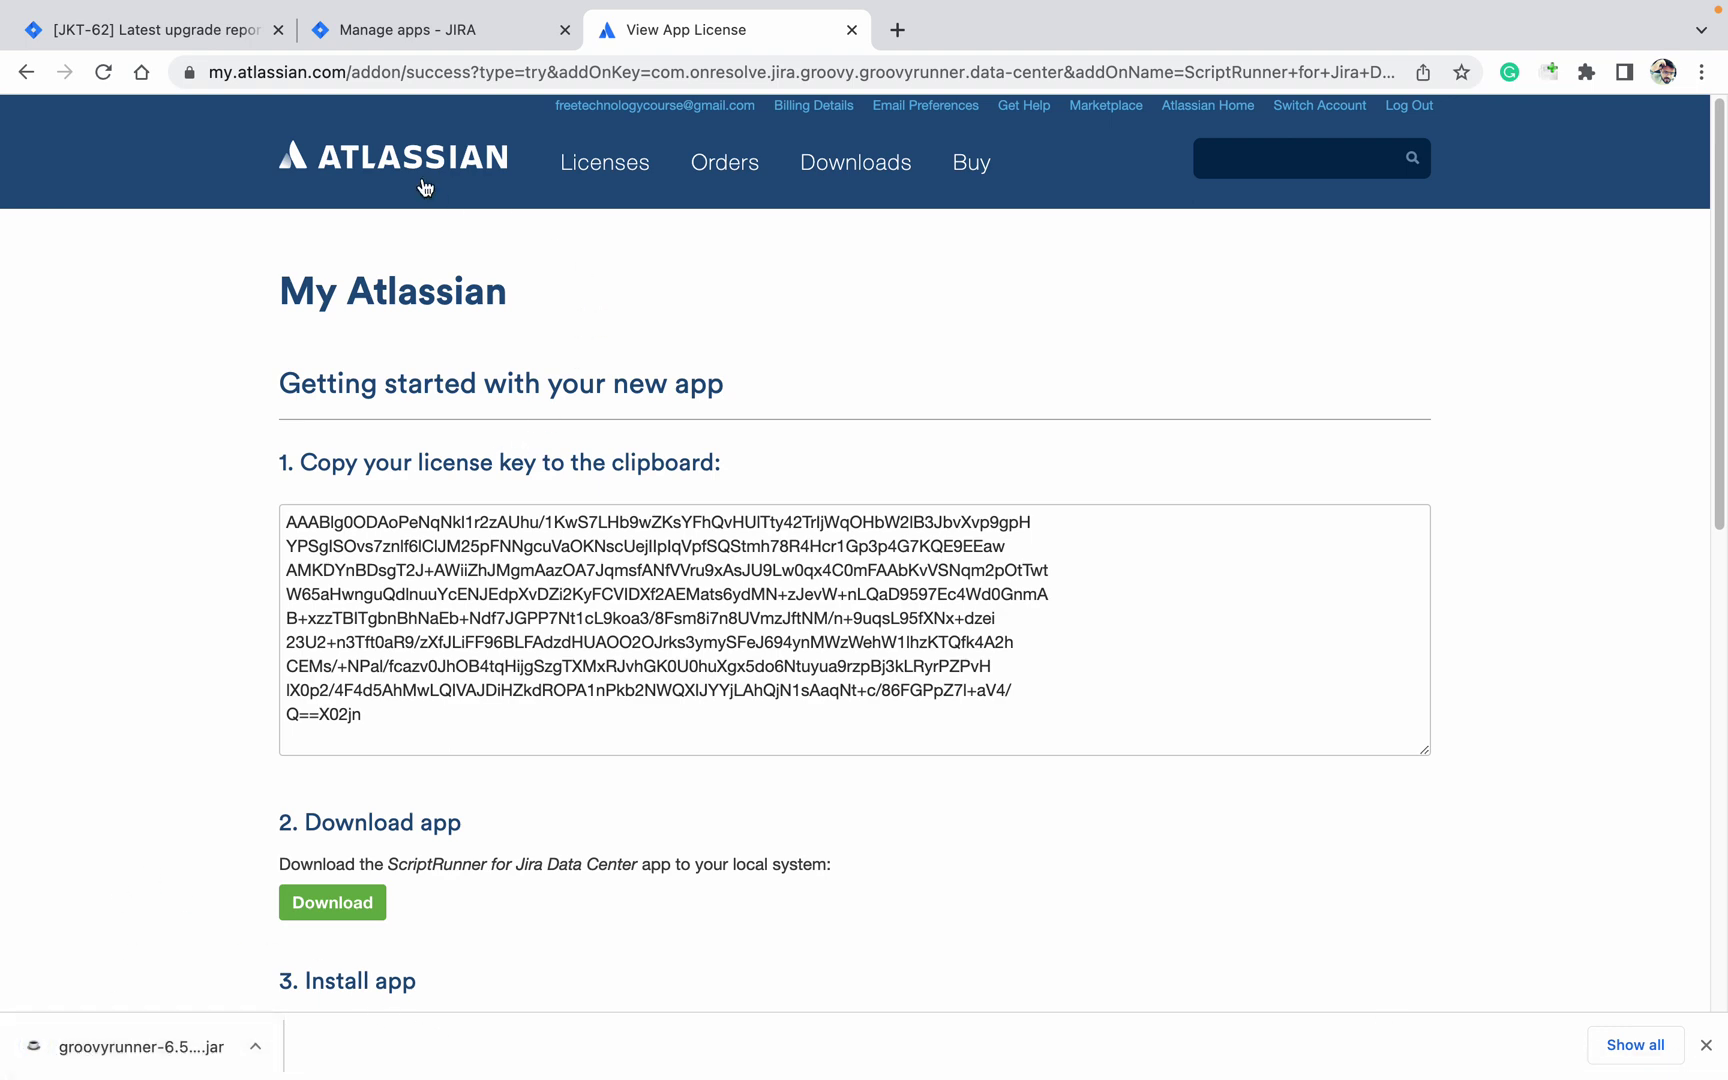
left_click(508, 34)
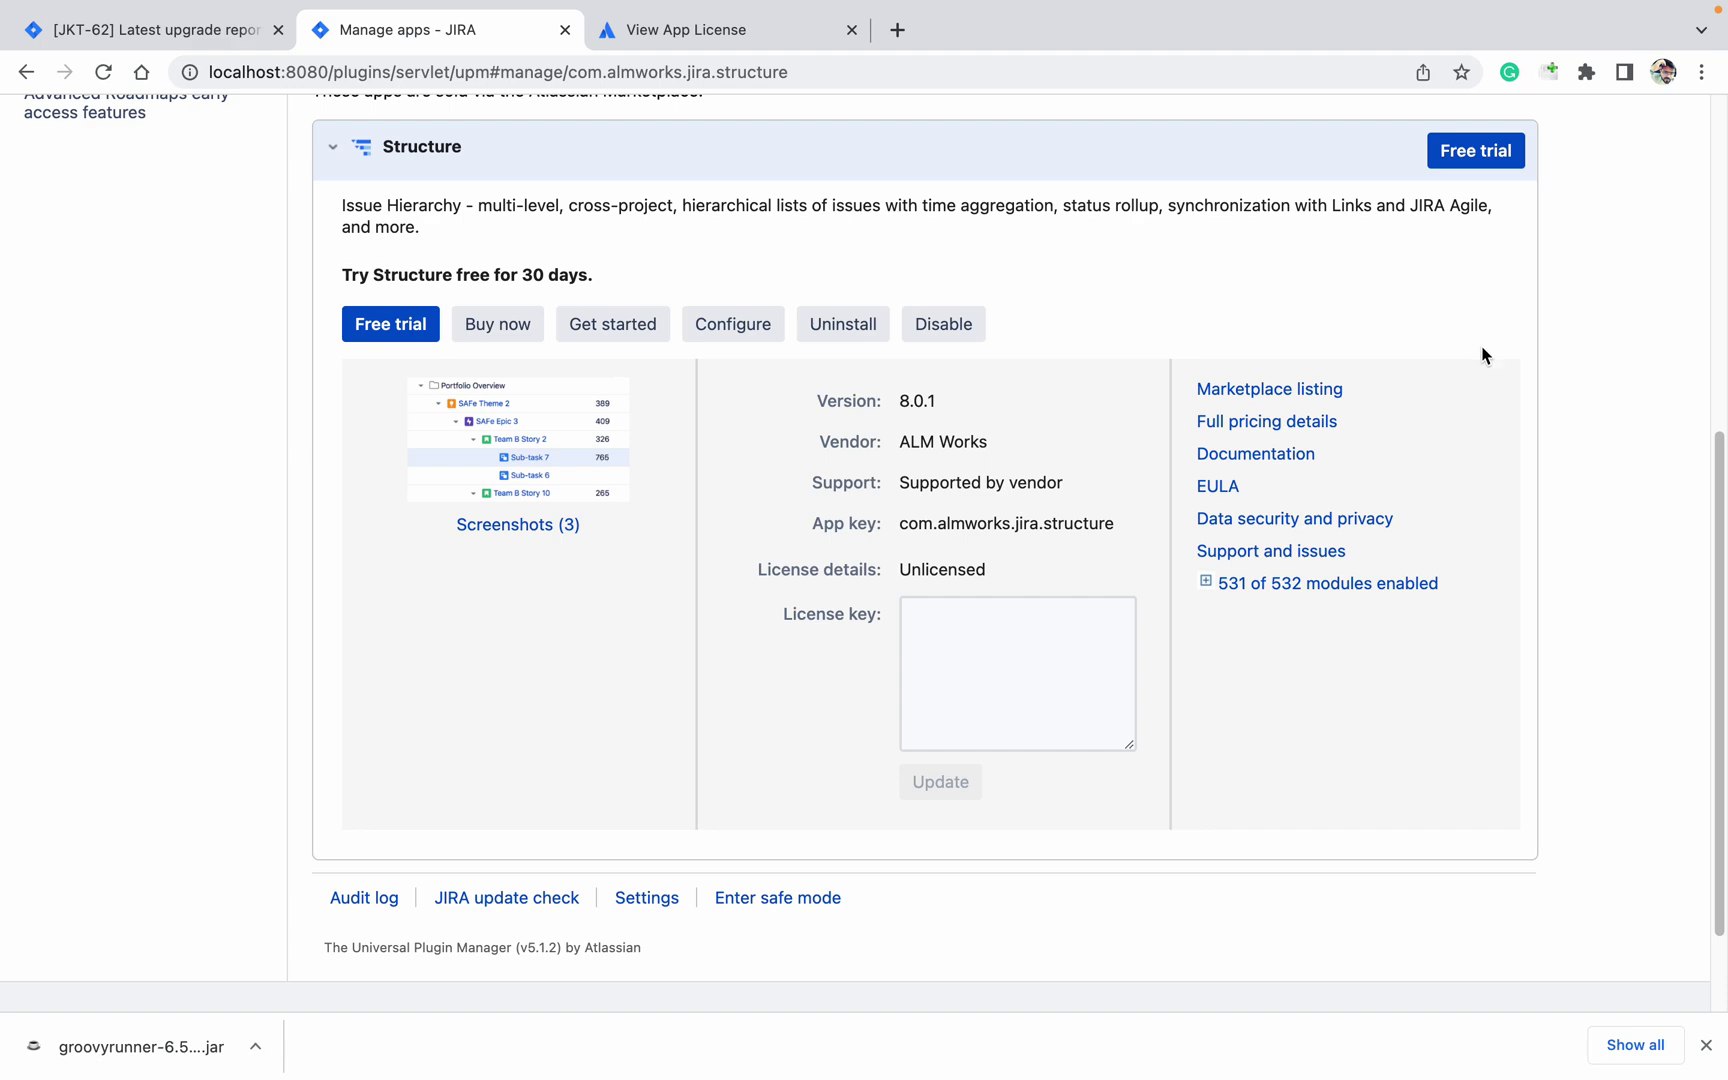
scroll(1483, 355, "down", 2)
scroll(1482, 355, "up", 5)
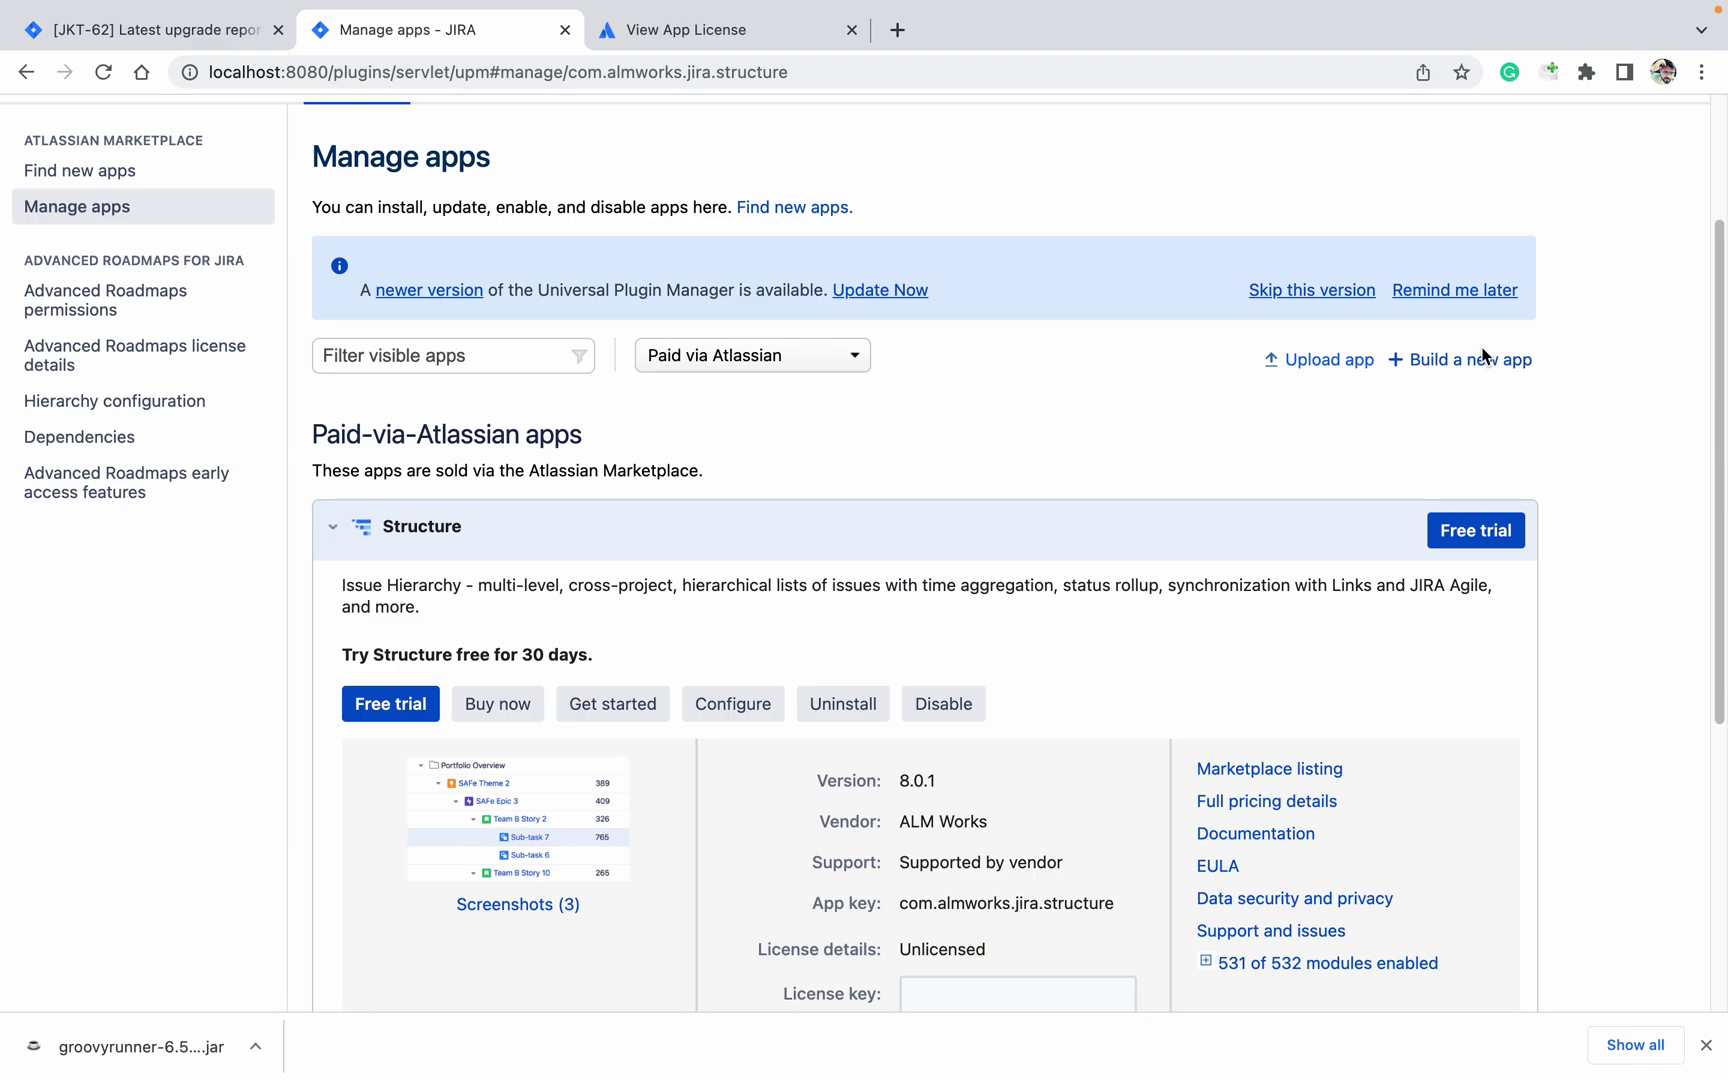
Upload groovyrunner-6.51.0.jar from the Downloads folder as a new Jira app
left_click(1314, 362)
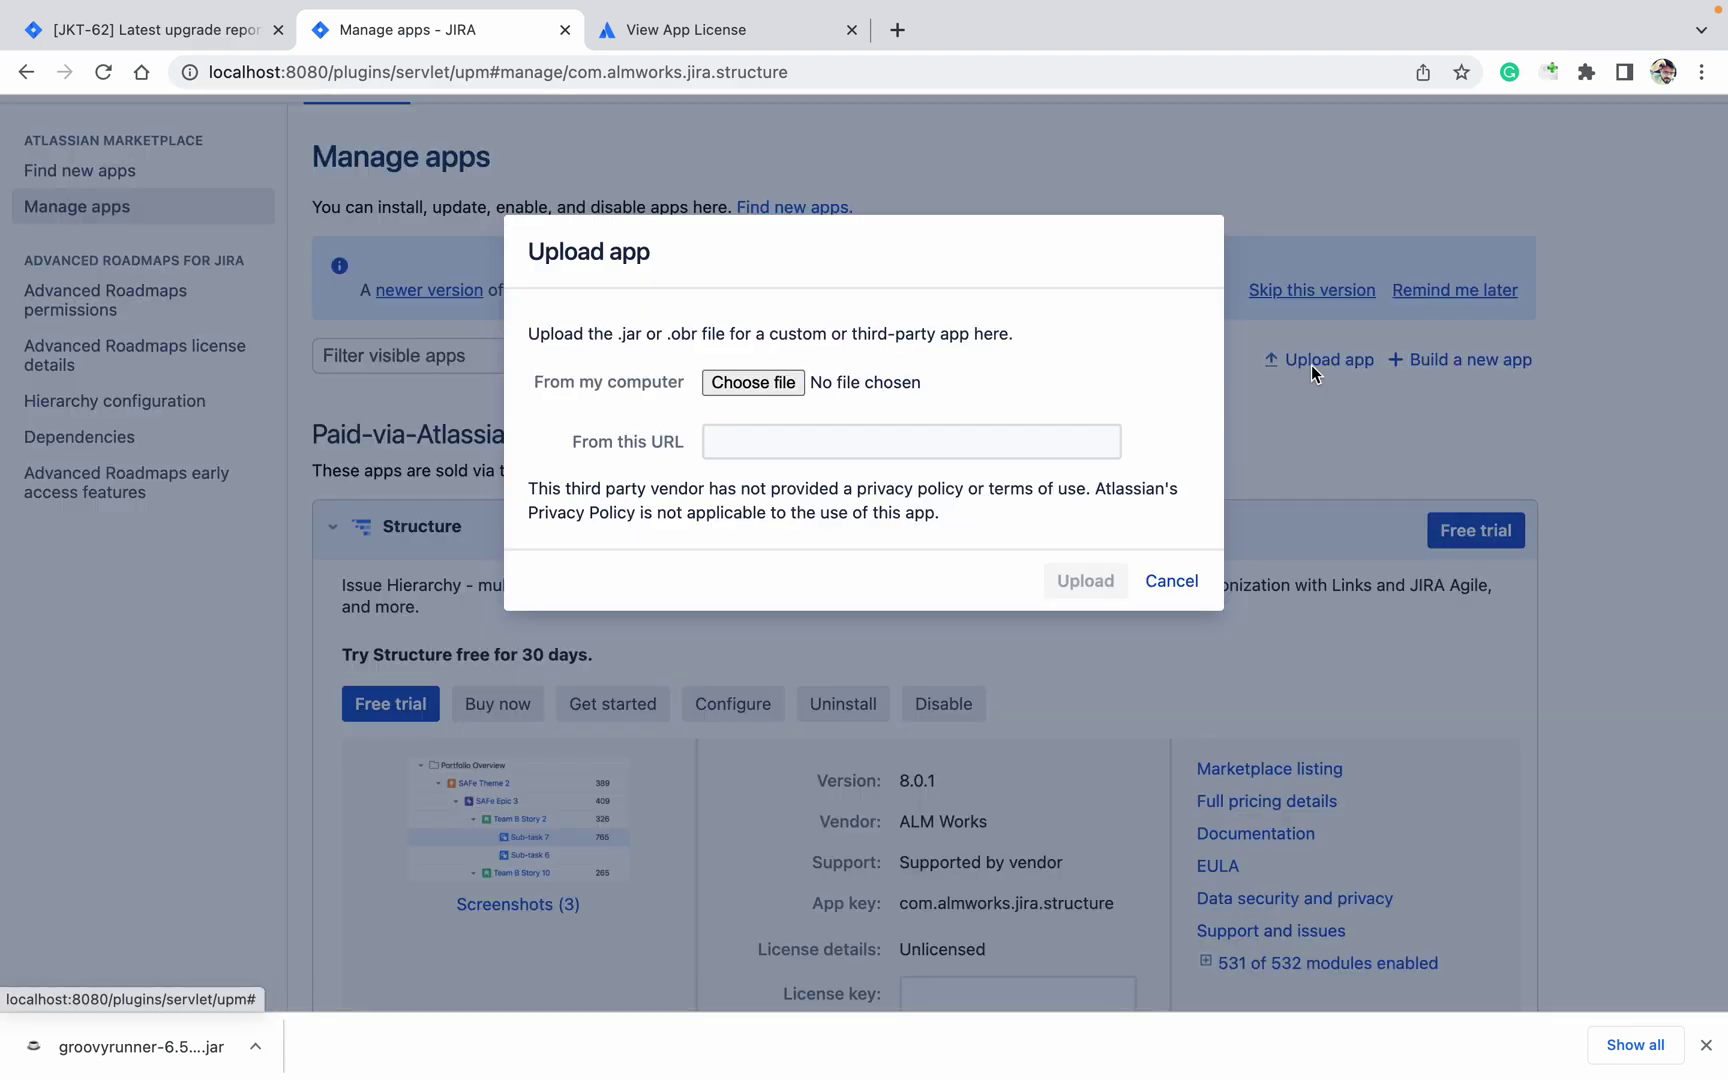
left_click(754, 384)
left_click(462, 429)
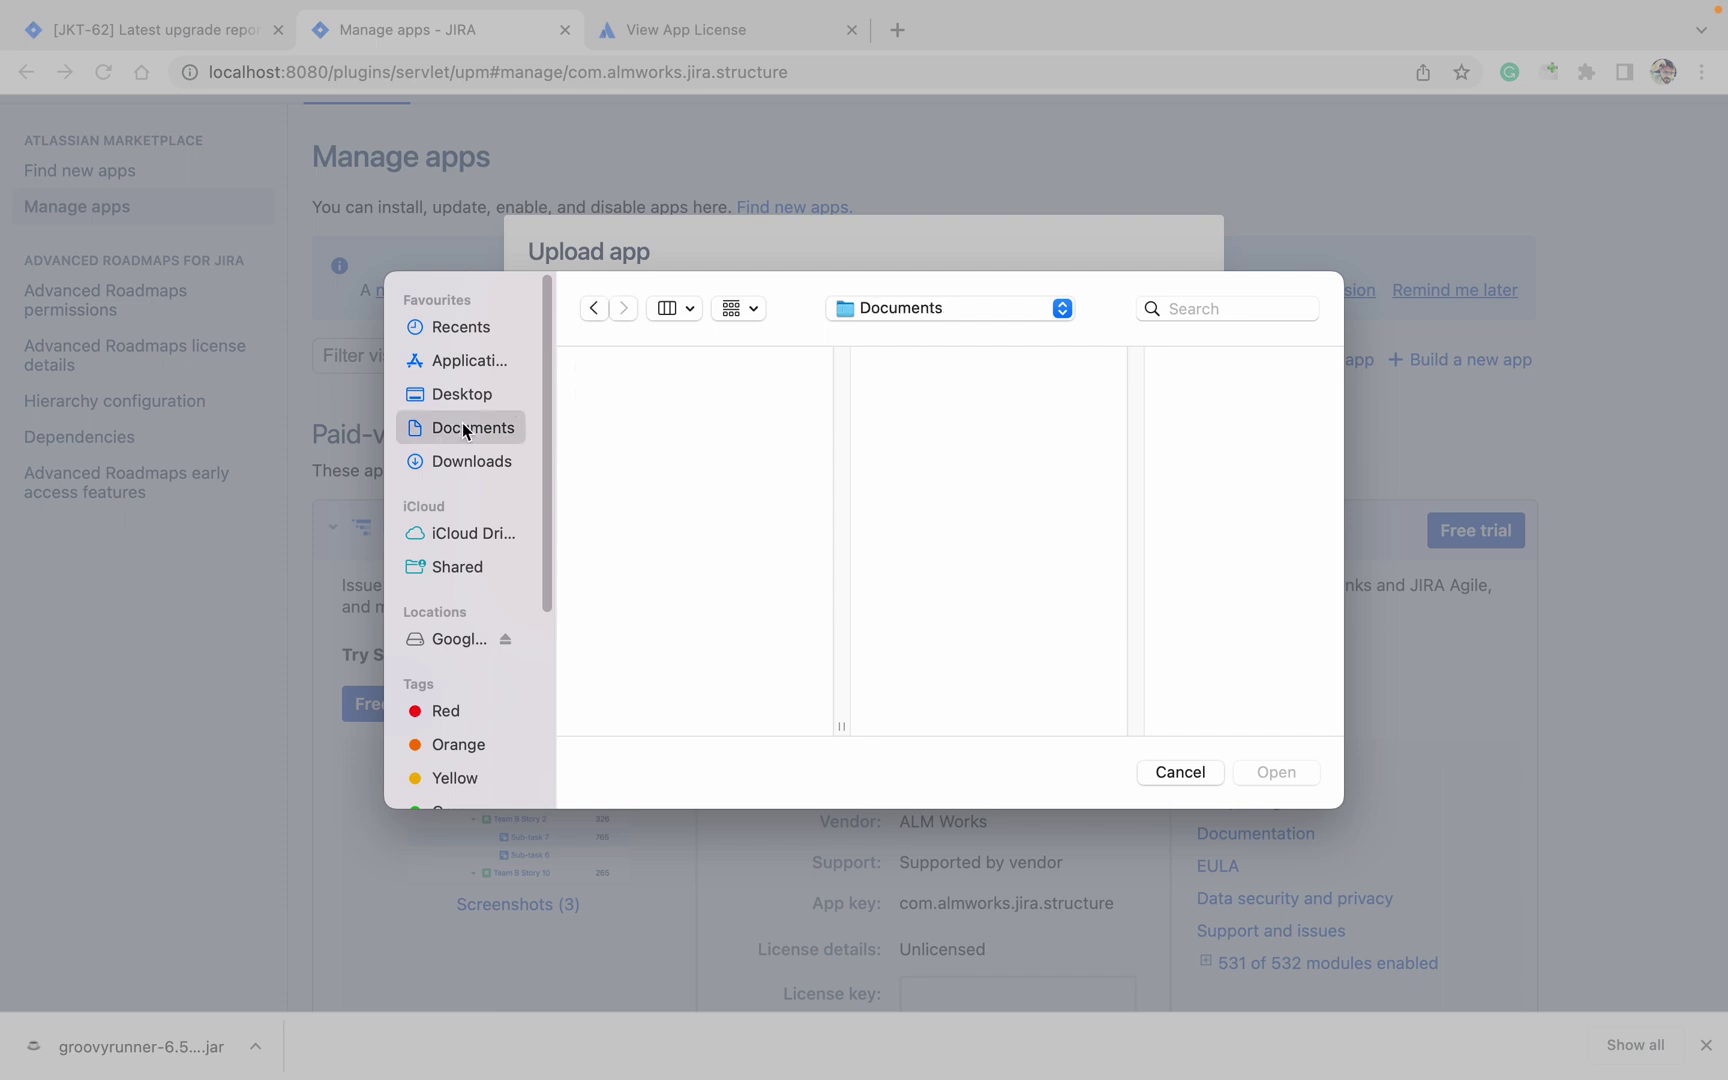
left_click(471, 463)
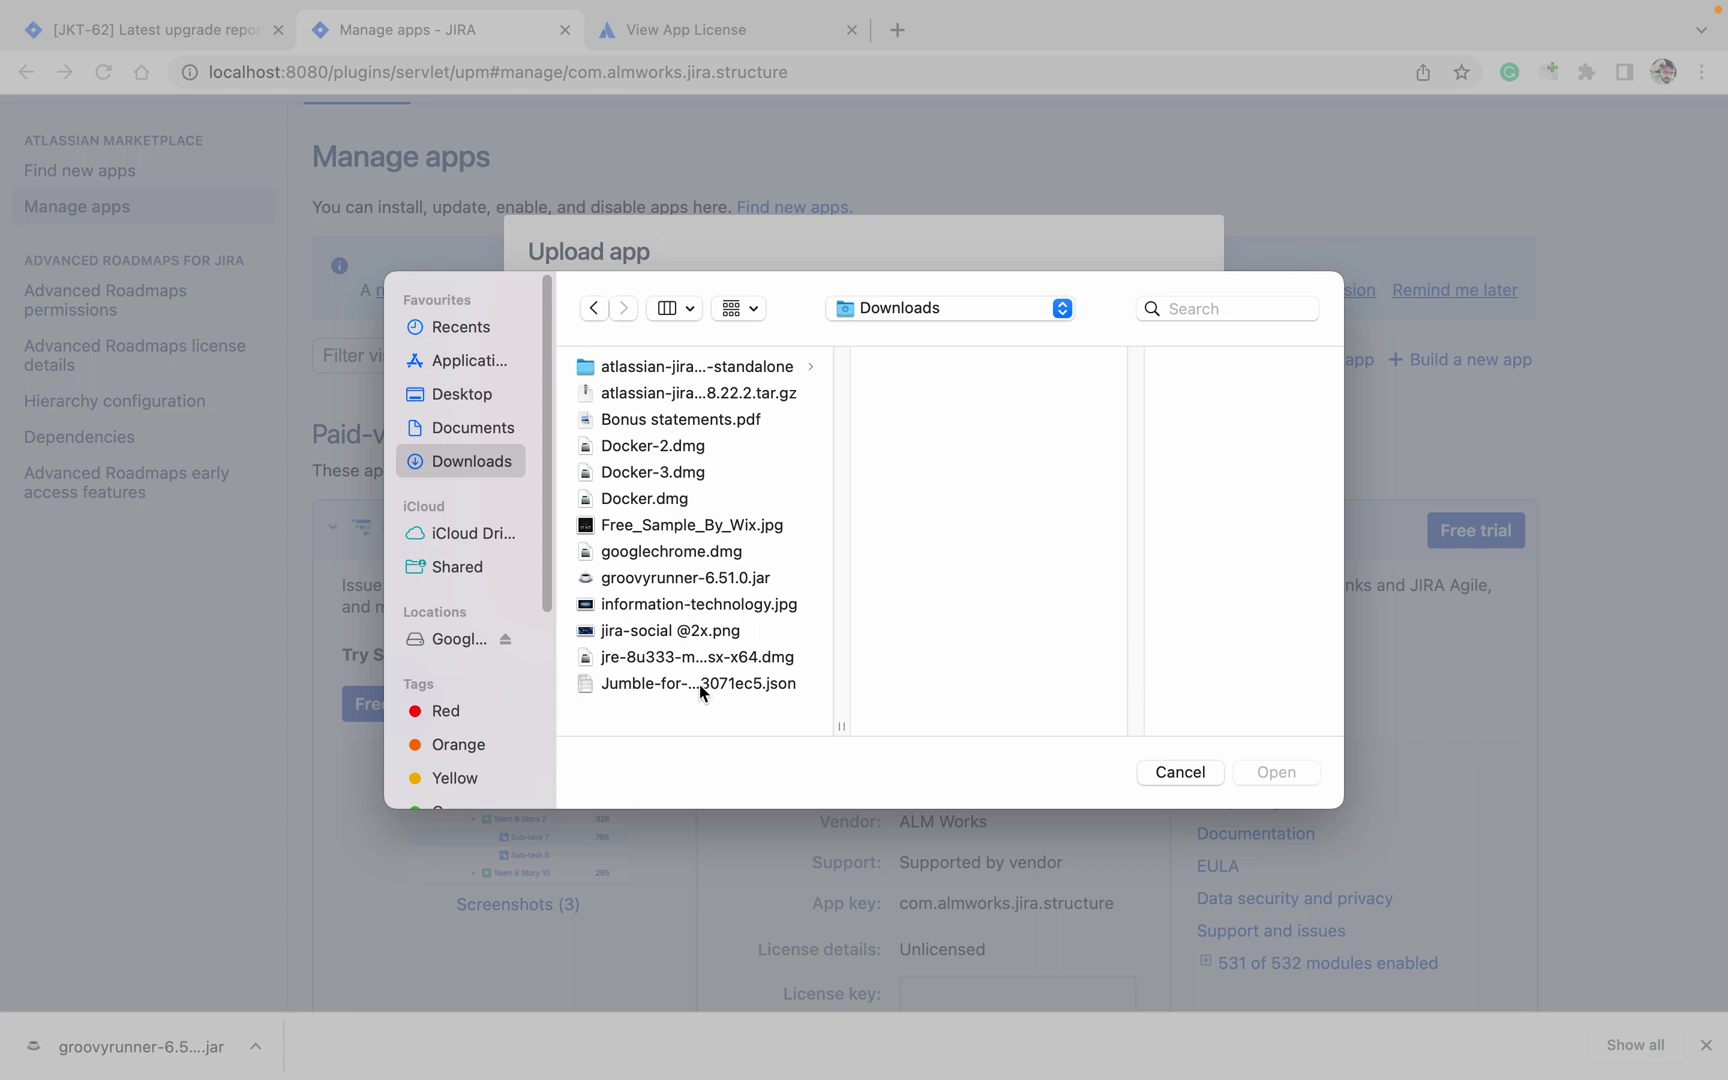
left_click(658, 671)
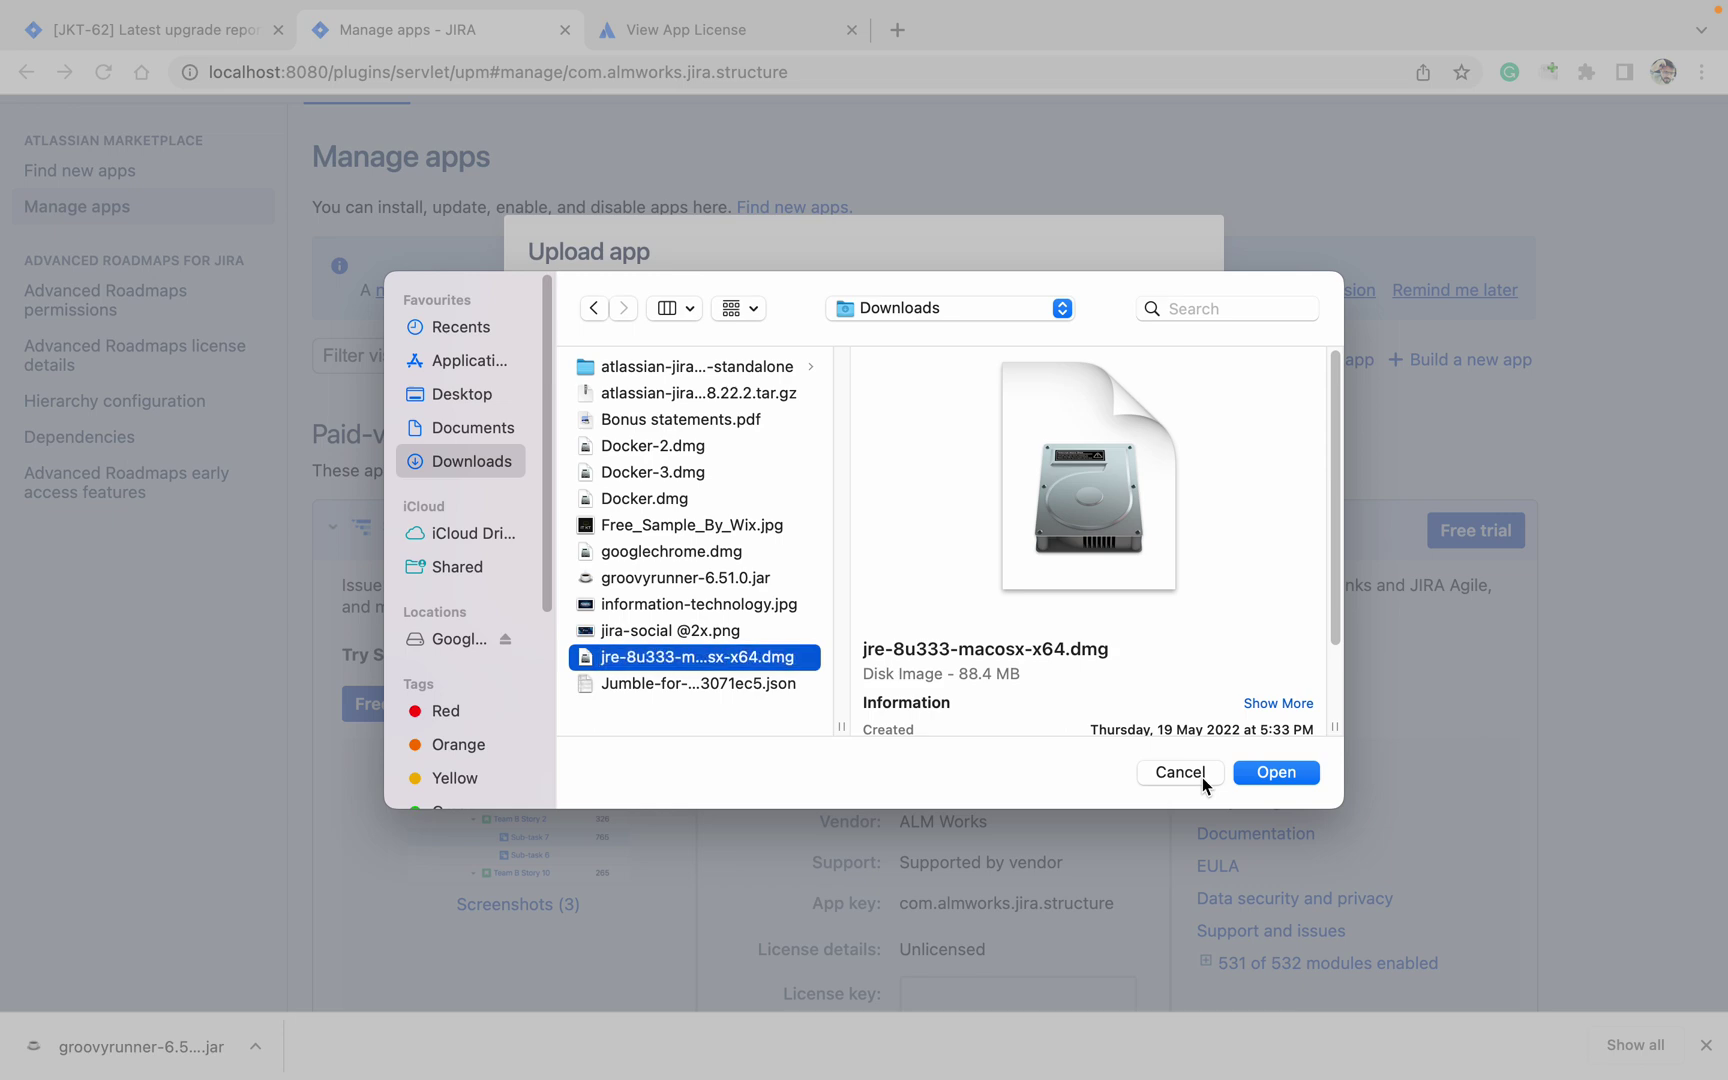
left_click(663, 578)
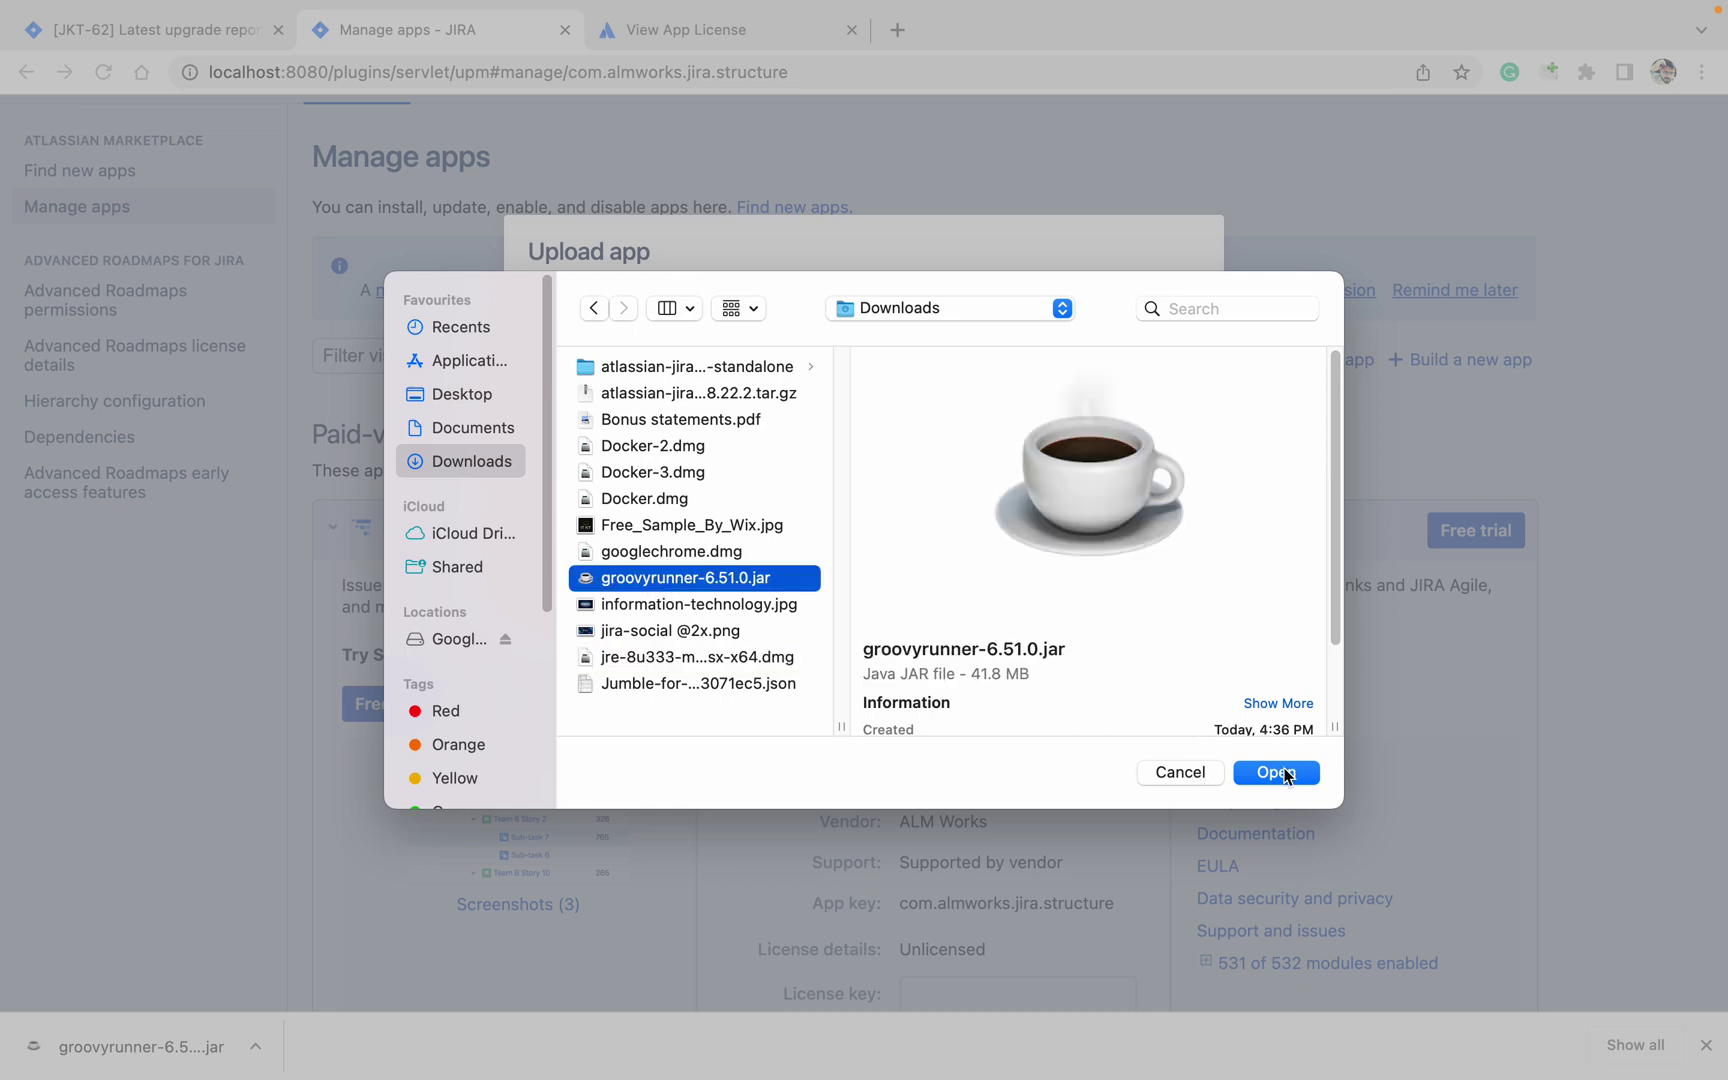
left_click(1279, 773)
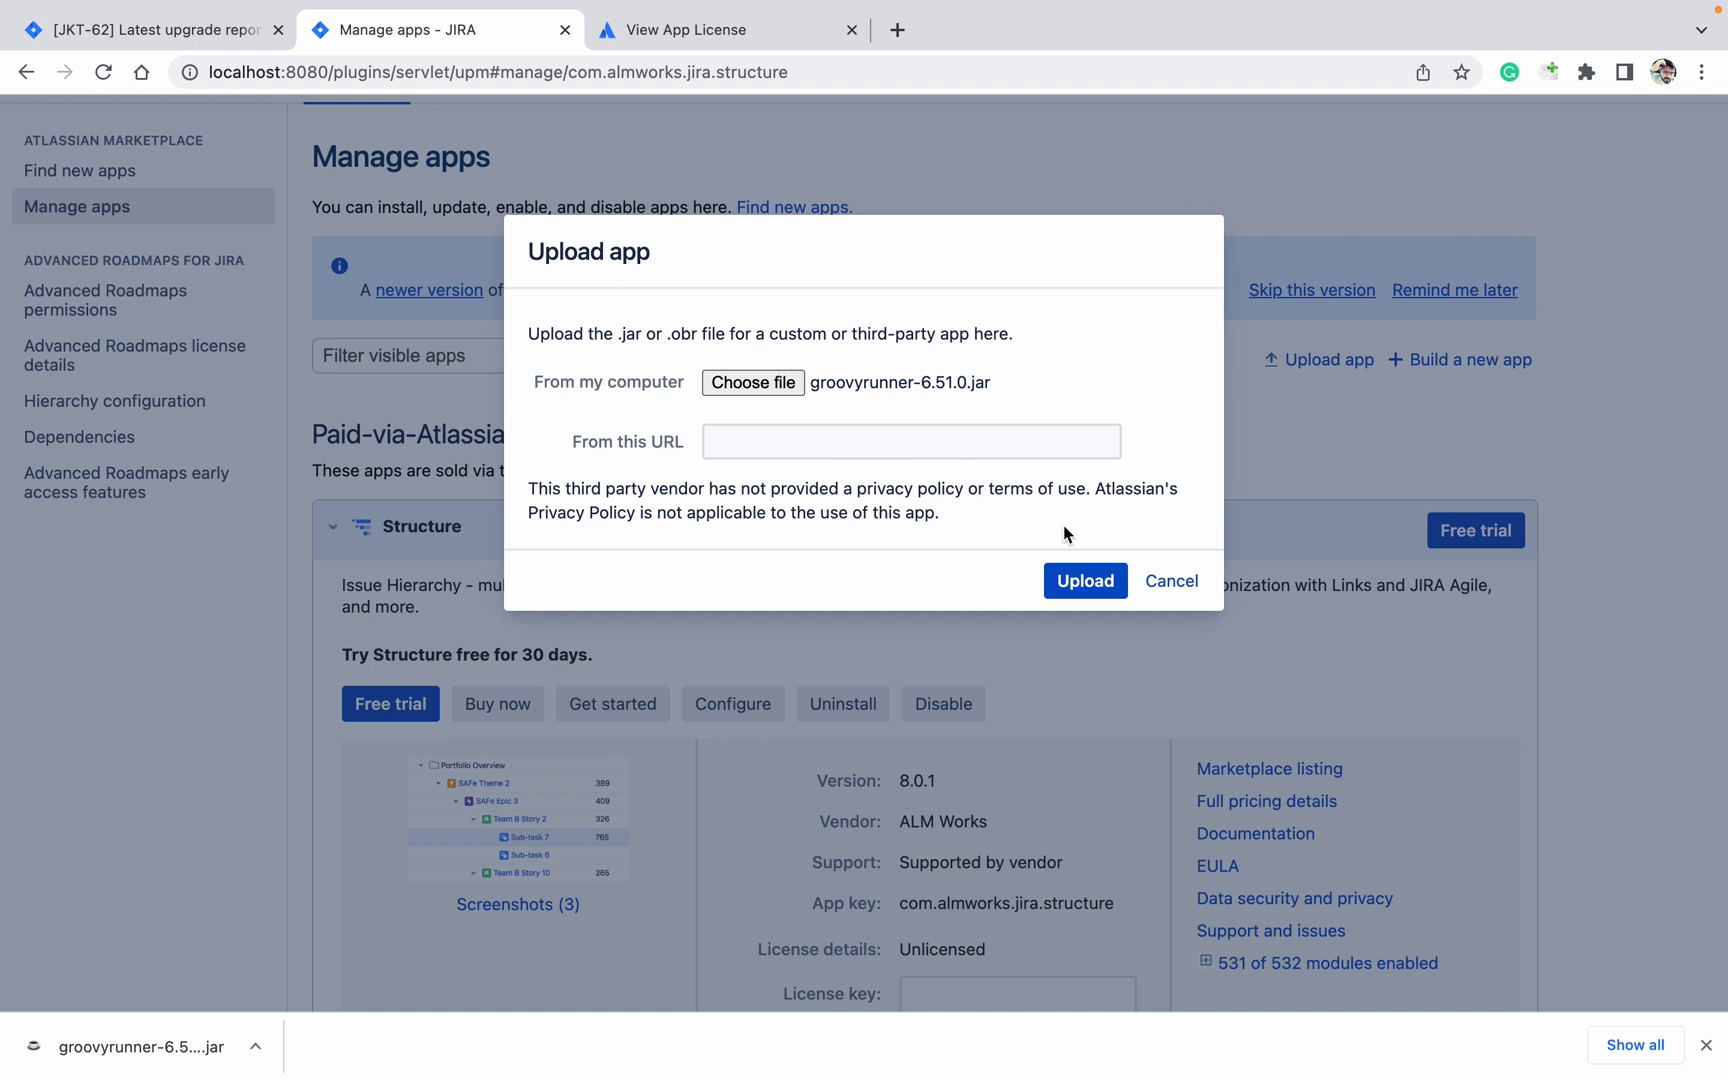
left_click(1080, 578)
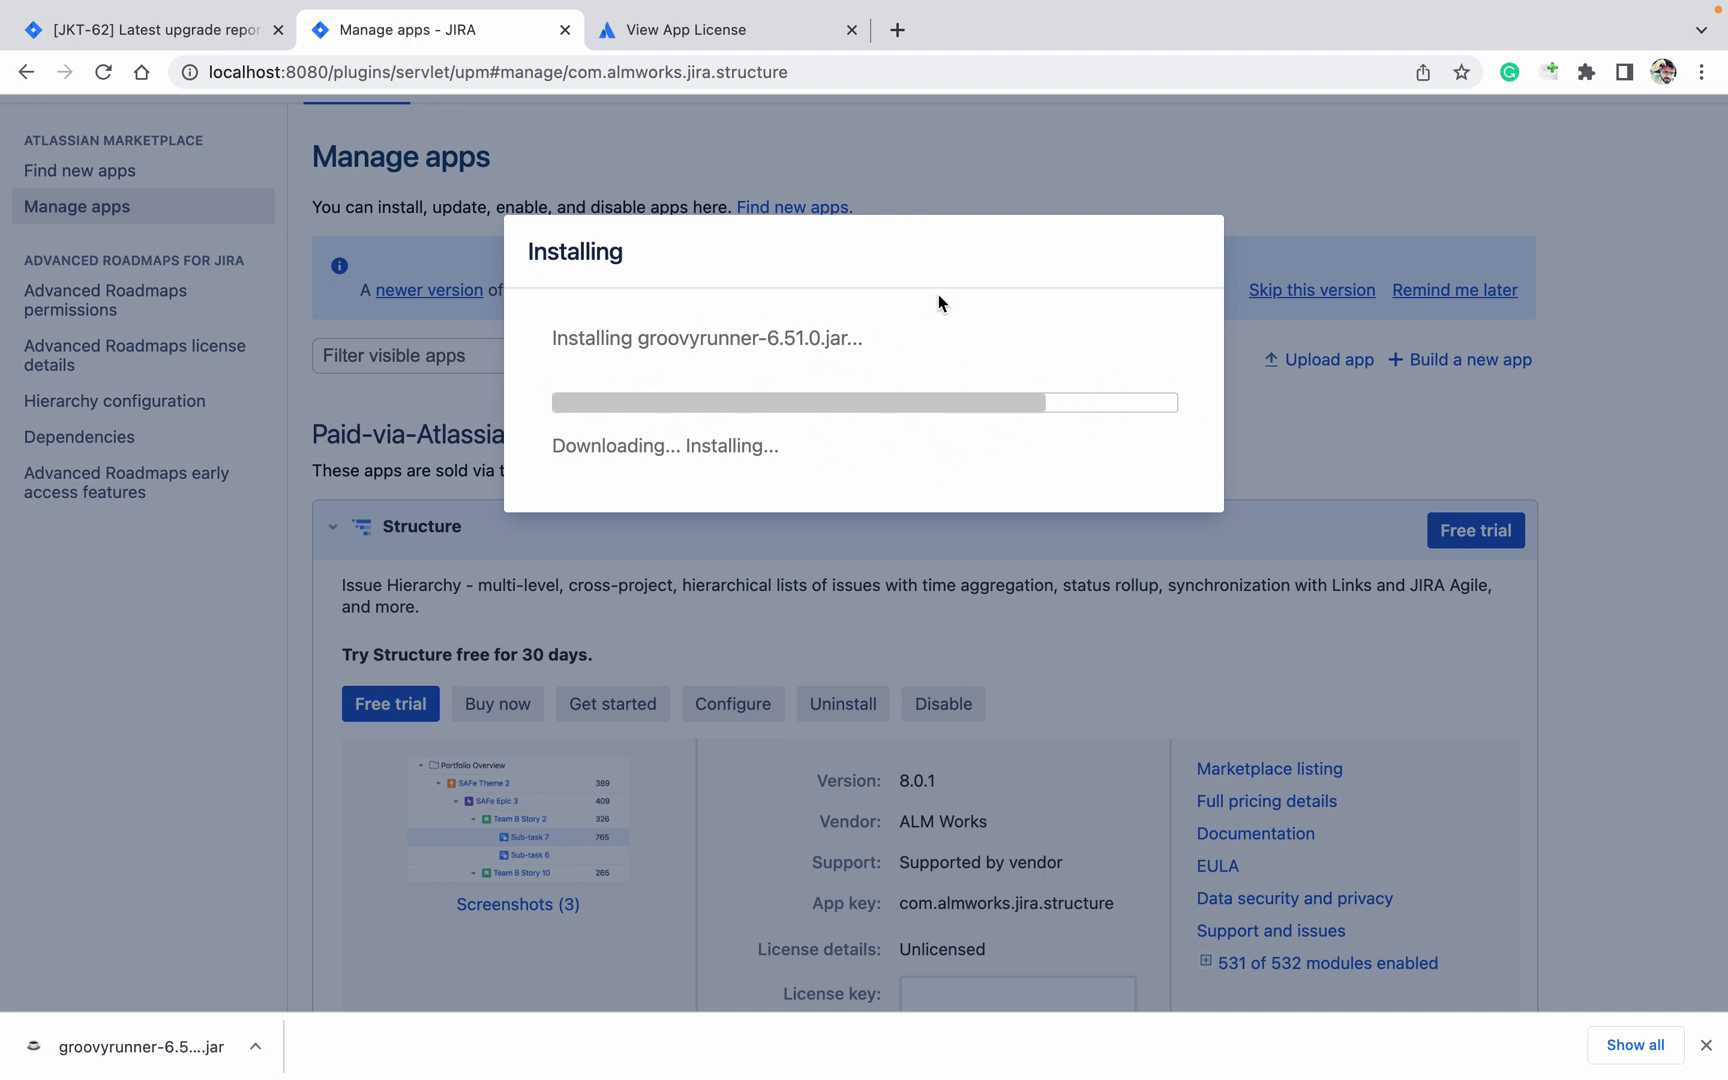
Review the View App License instructions, then go back to the Manage apps tab
left_click(678, 32)
scroll(634, 616, "down", 3)
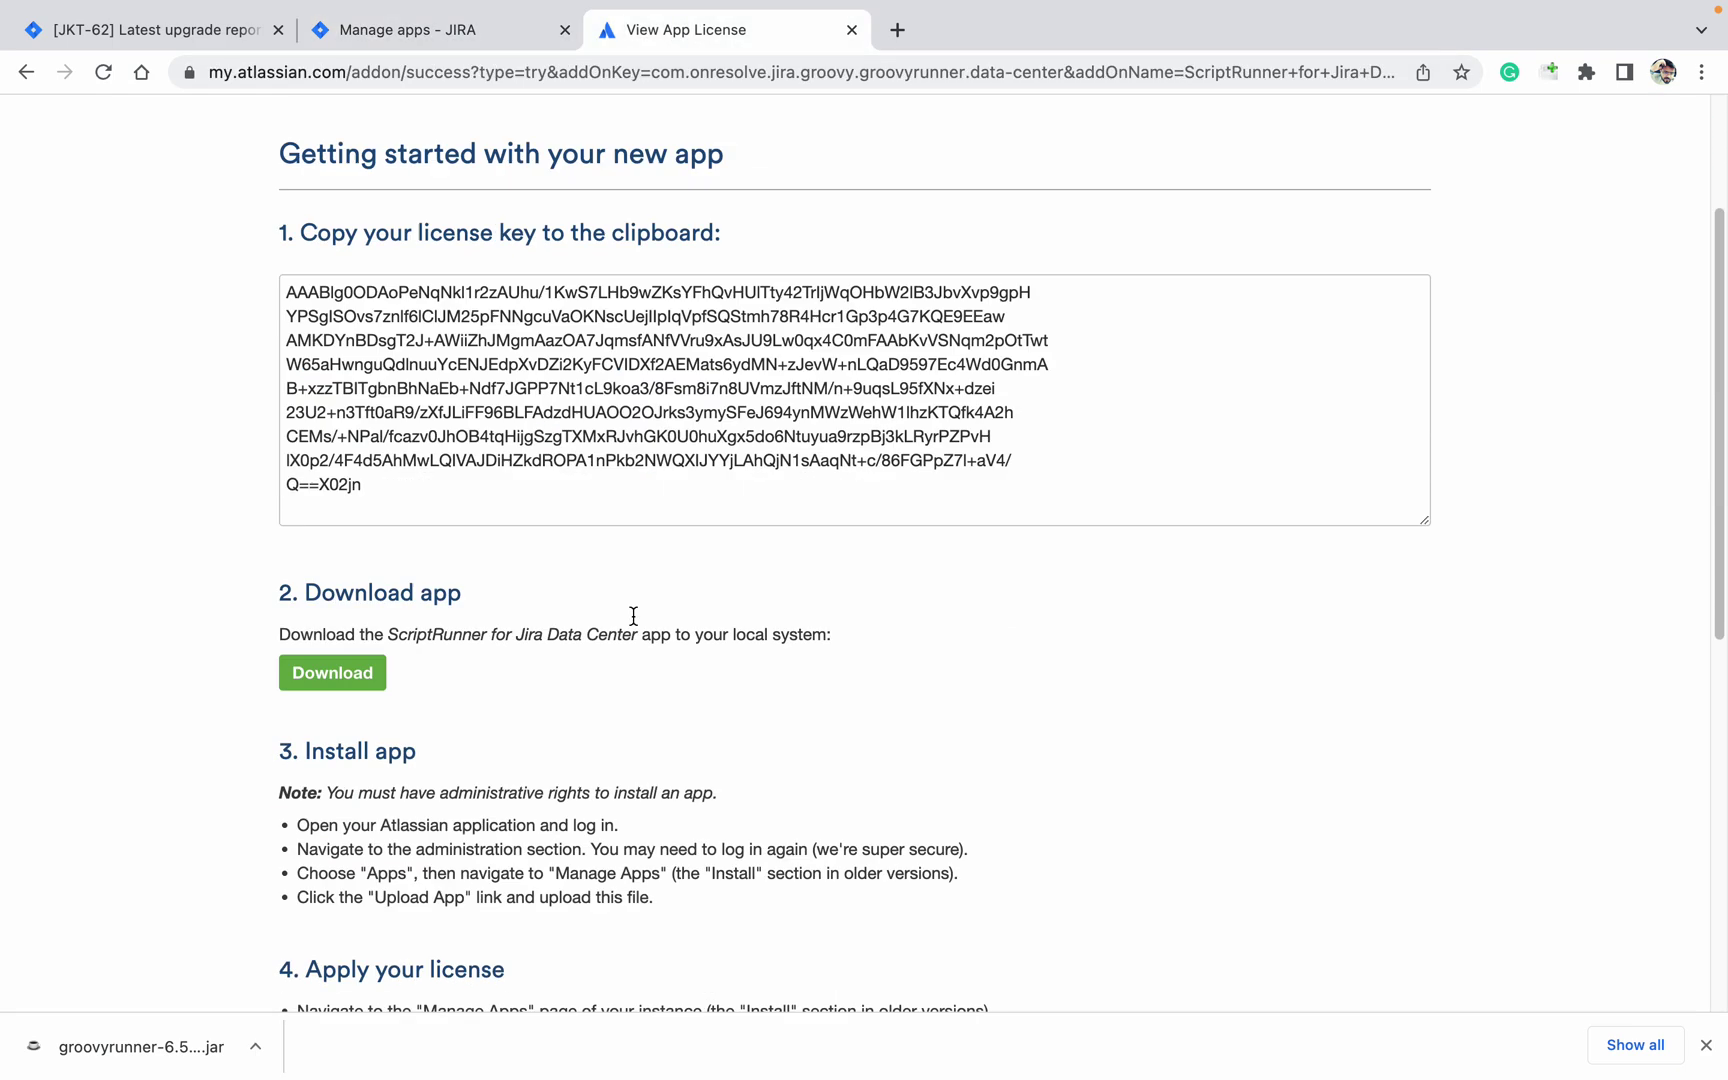
scroll(633, 616, "down", 1)
scroll(617, 618, "down", 3)
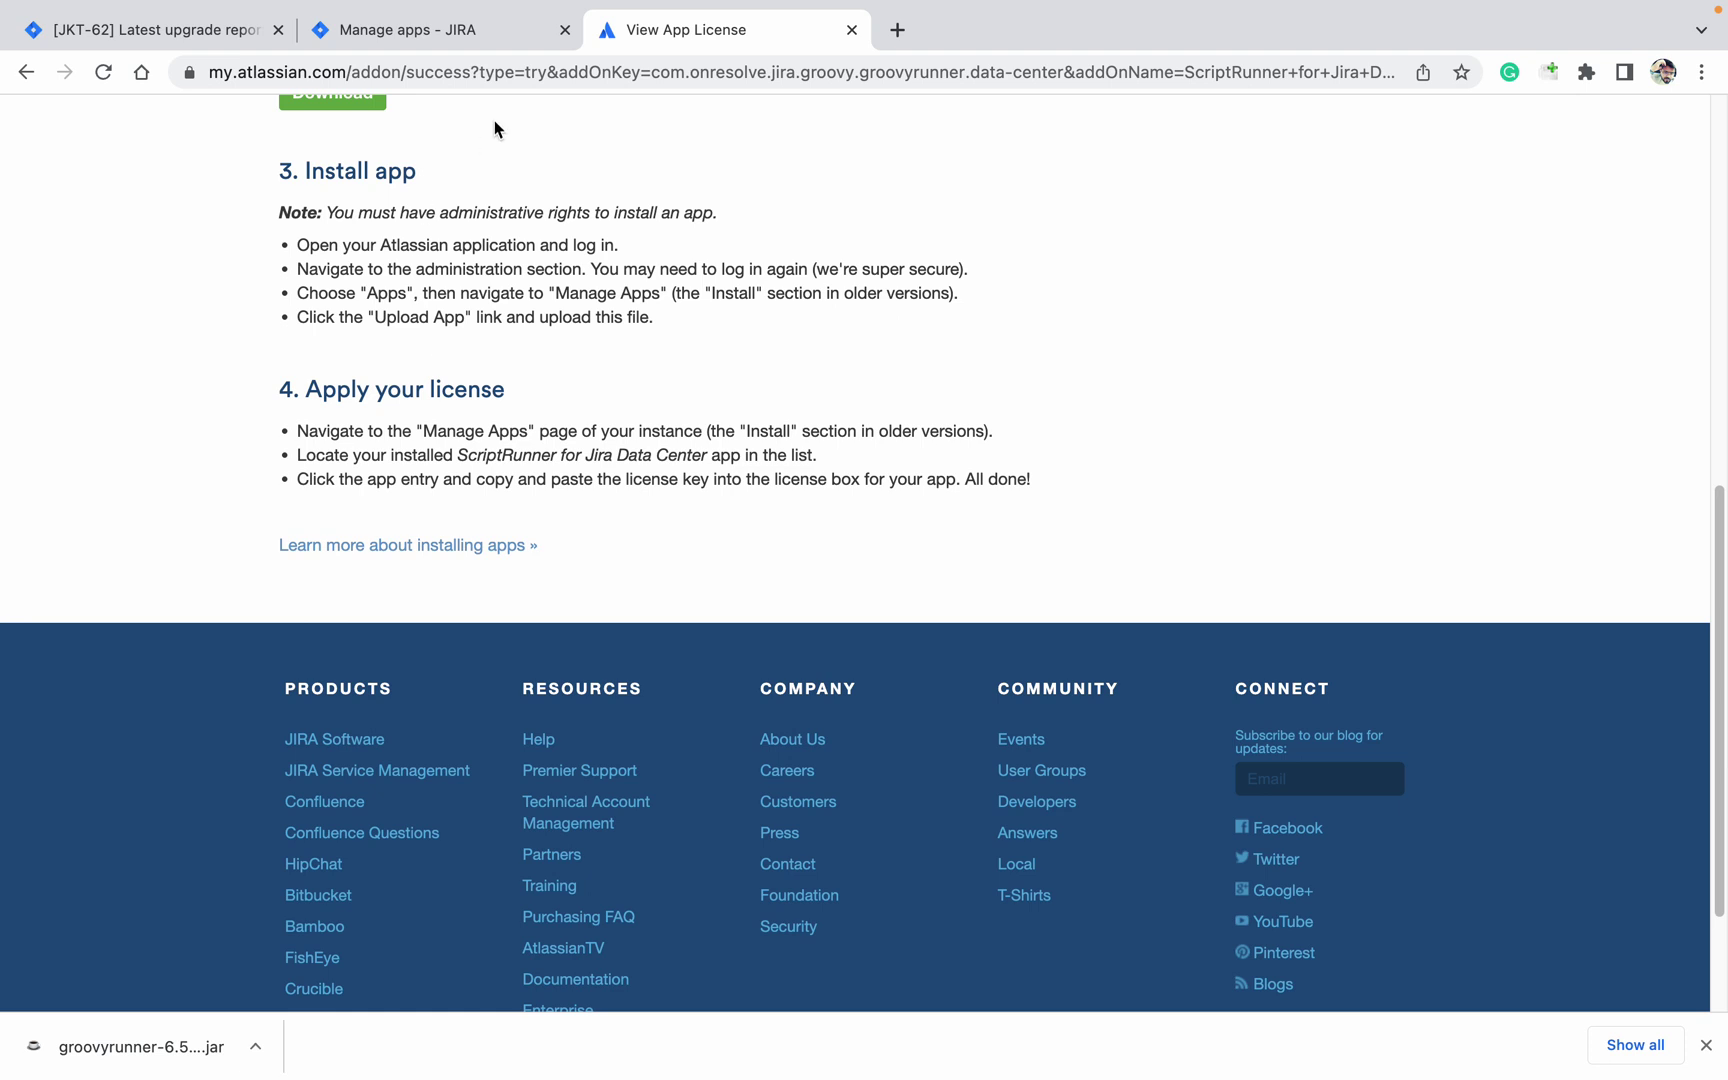
left_click(466, 37)
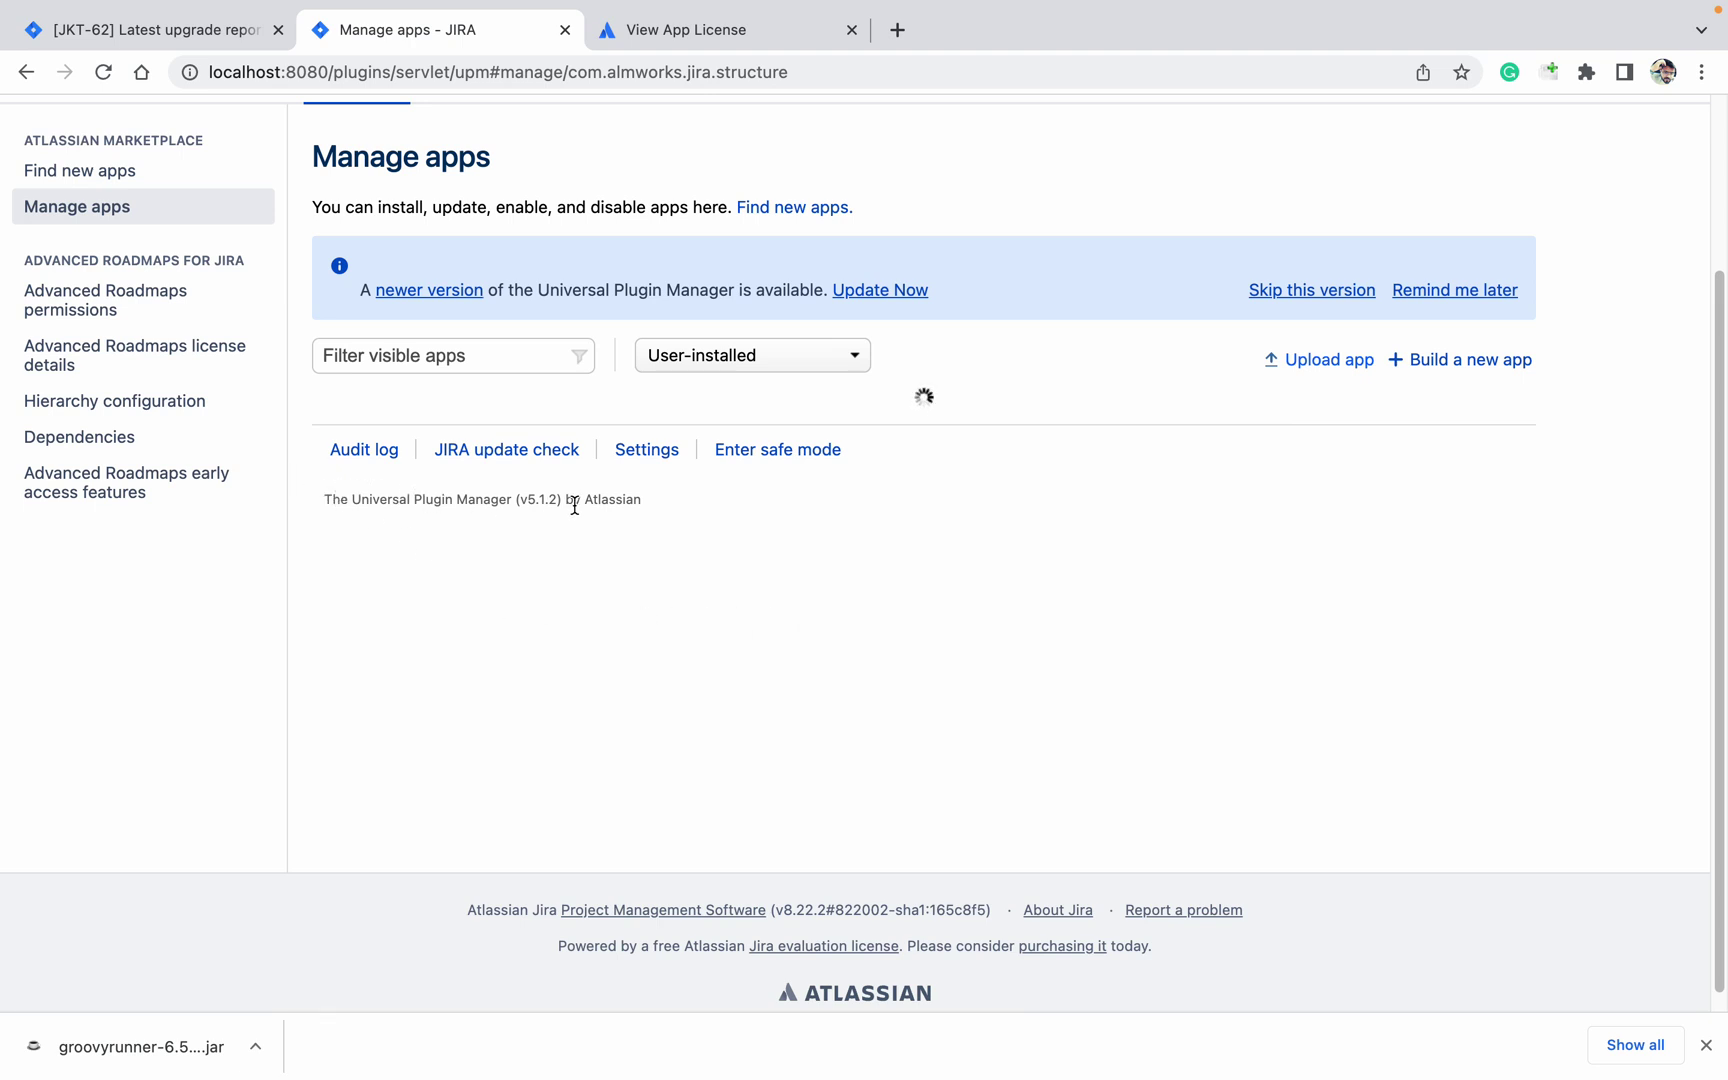
Choose Get started on the install notice to open ScriptRunner's license information page
left_click_drag(657, 512, 340, 498)
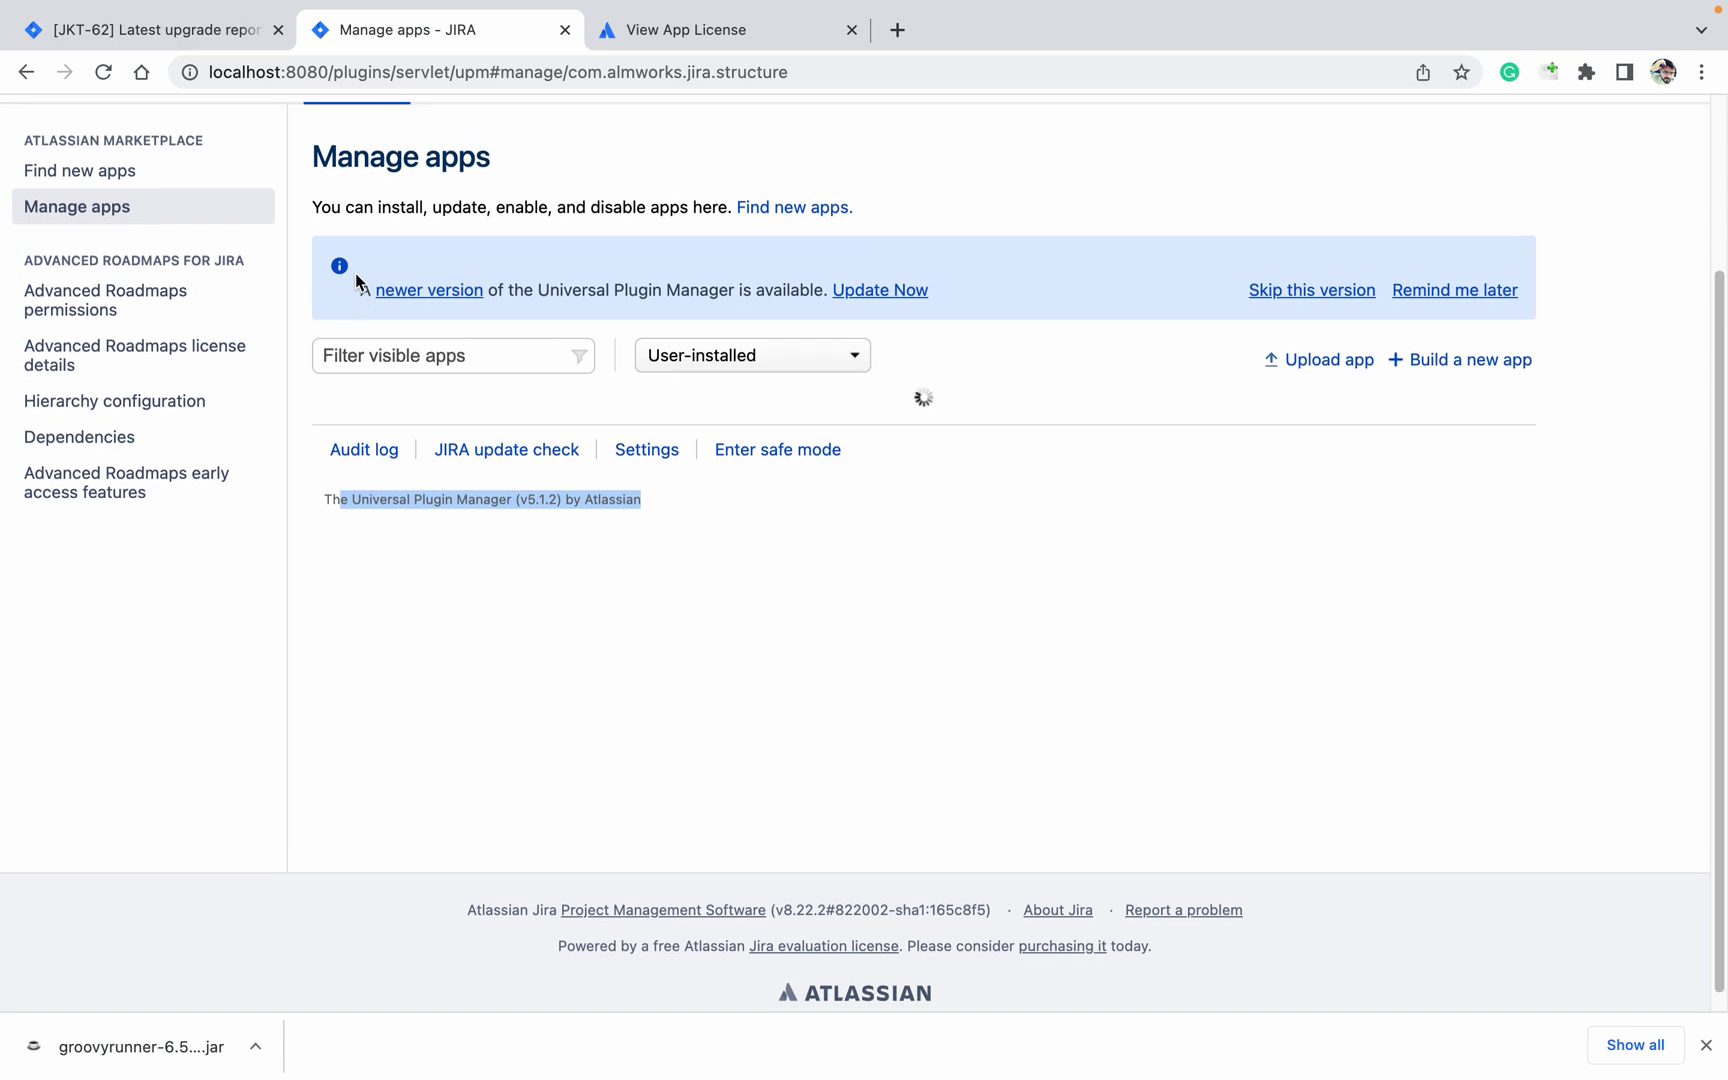
scroll(358, 277, "up", 3)
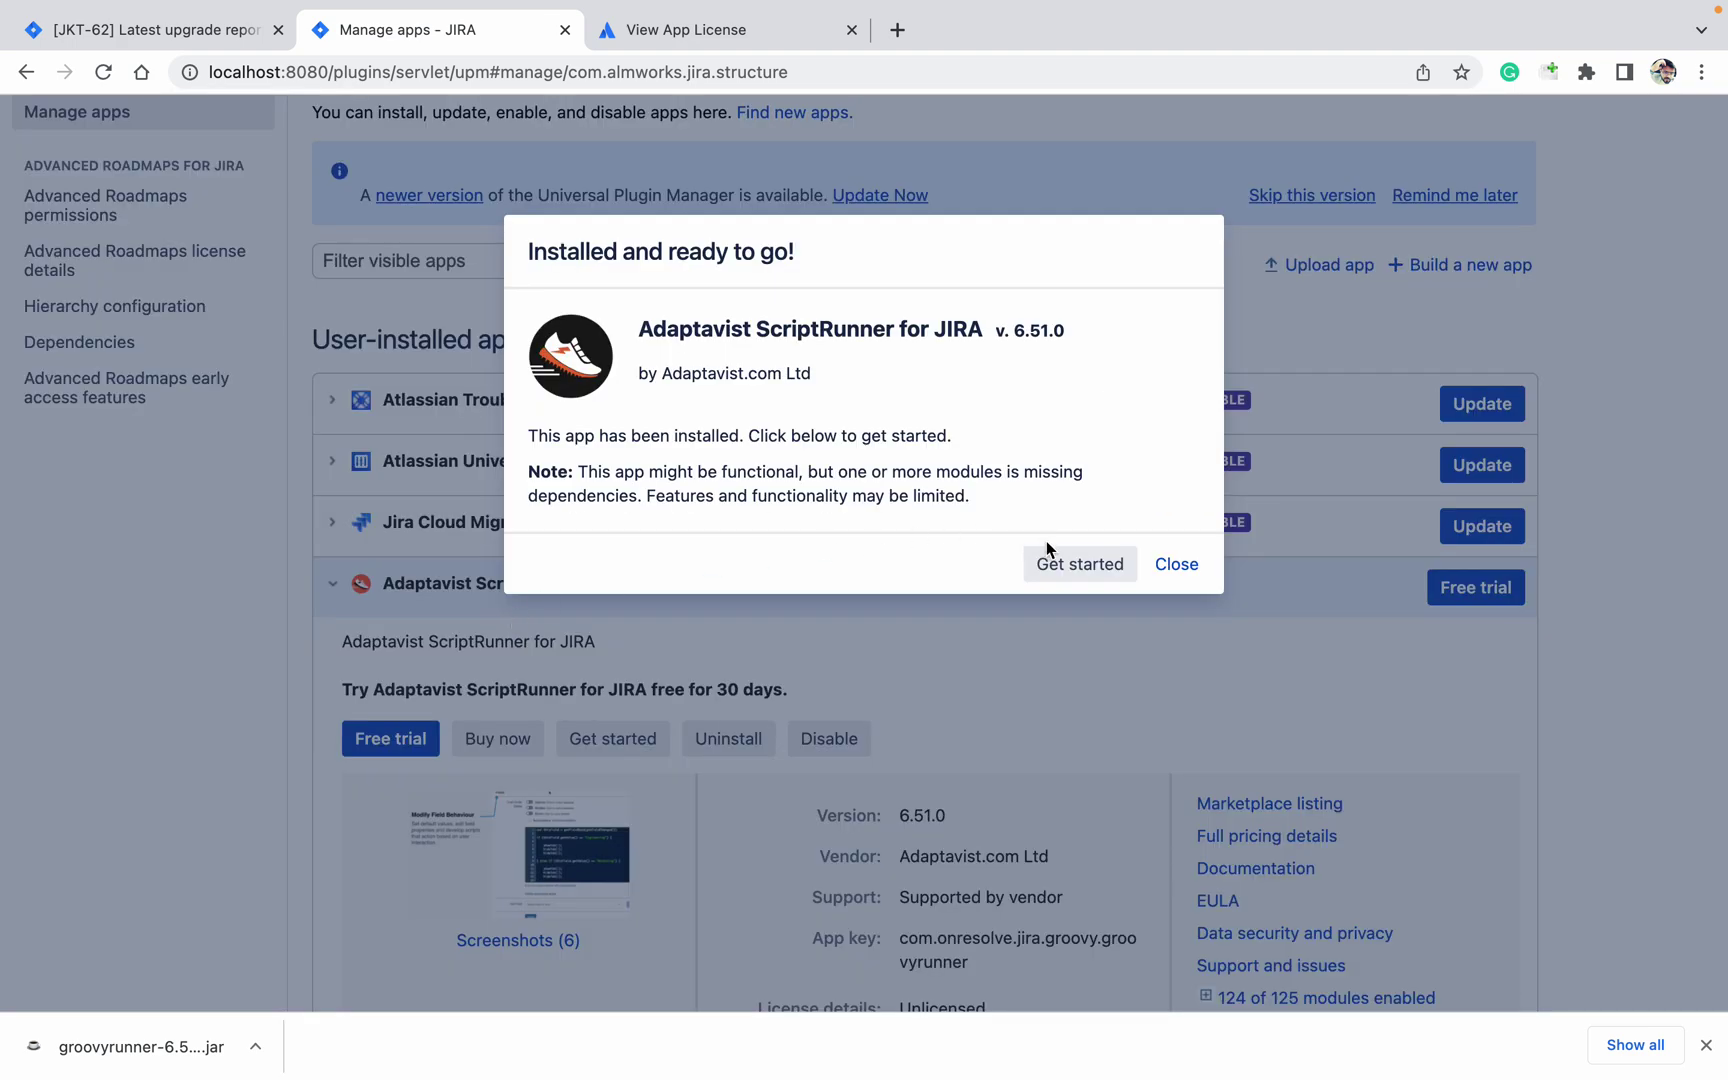
left_click(1080, 578)
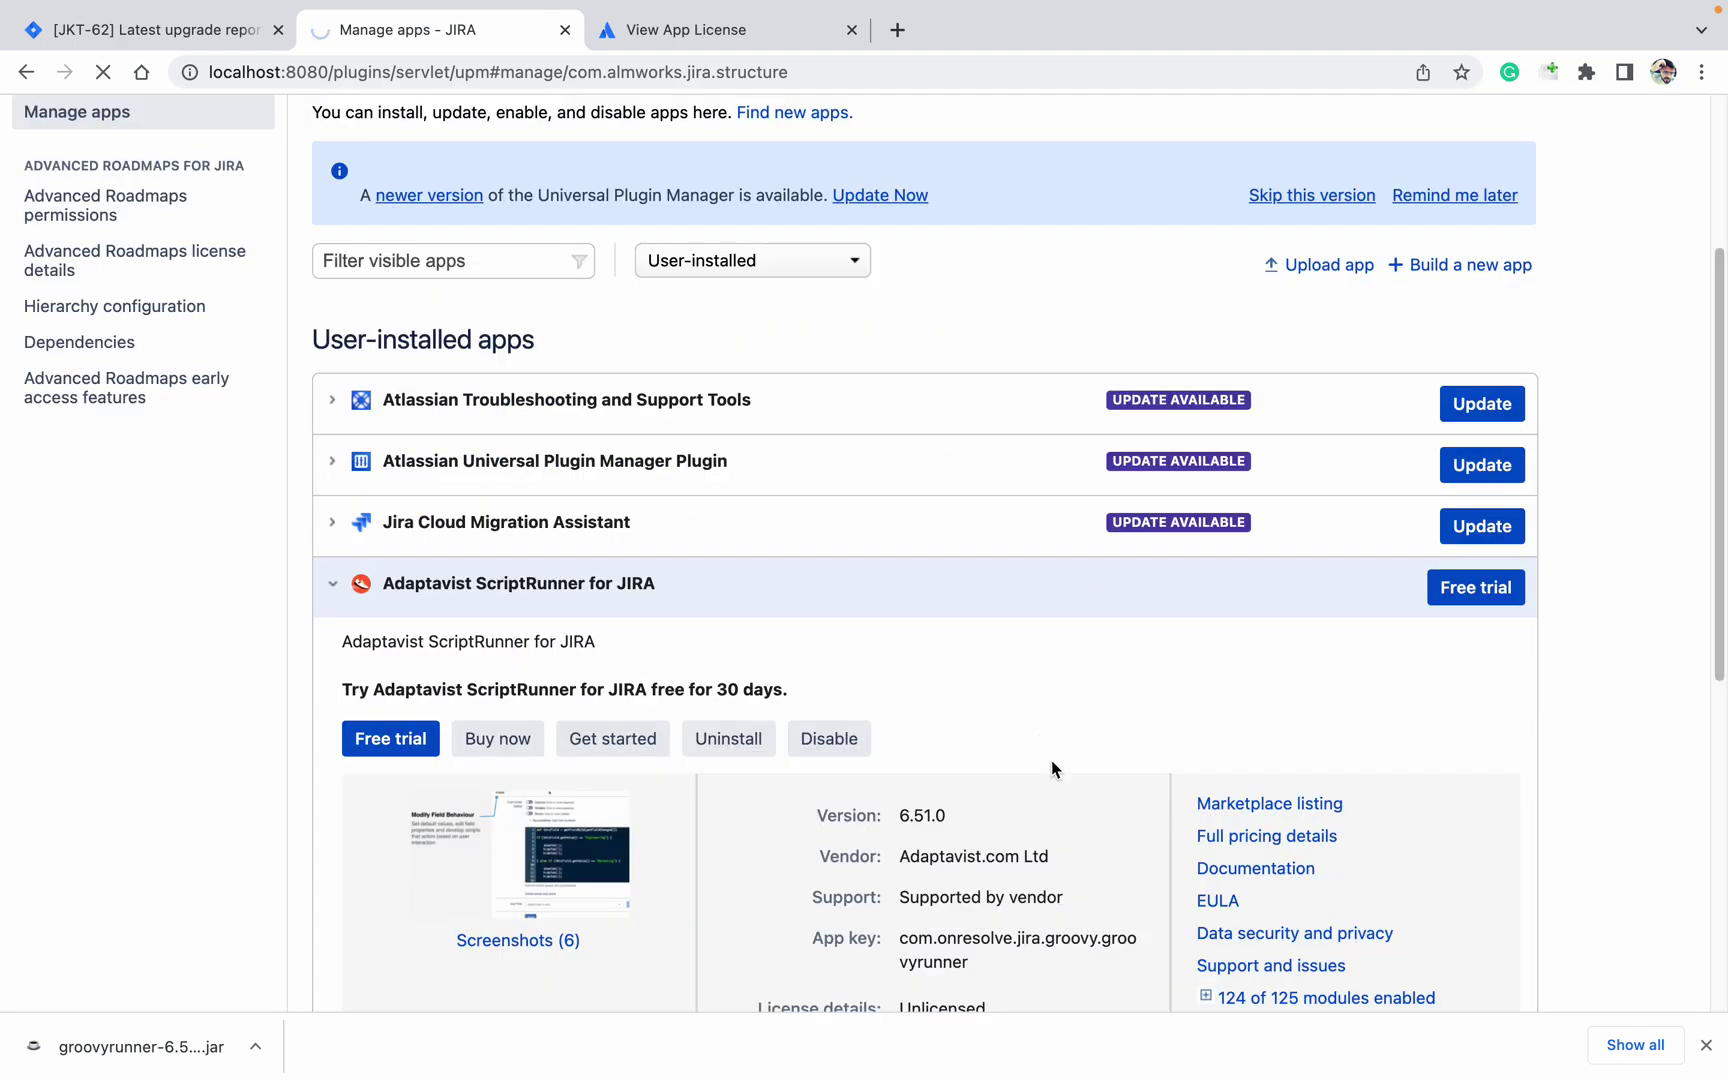
scroll(1065, 787, "down", 3)
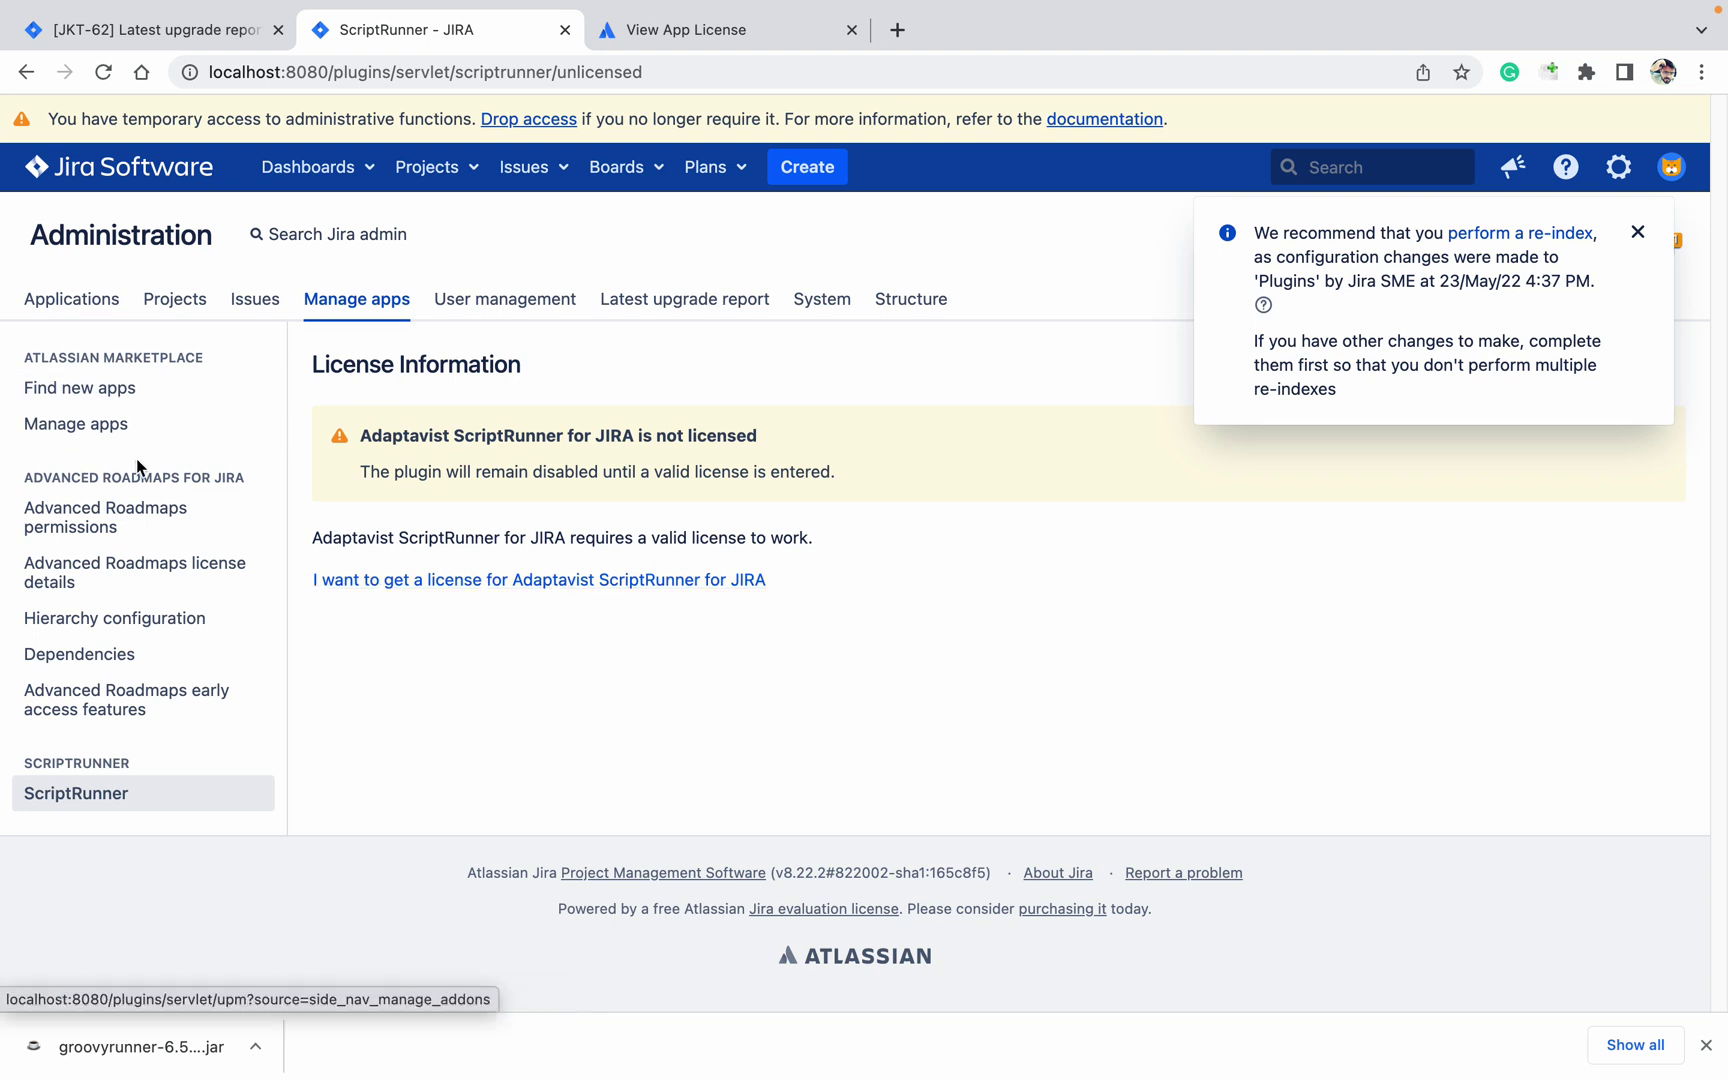
Open Manage apps, dismiss the re-index notice, and expand Adaptavist ScriptRunner for JIRA
left_click(149, 425)
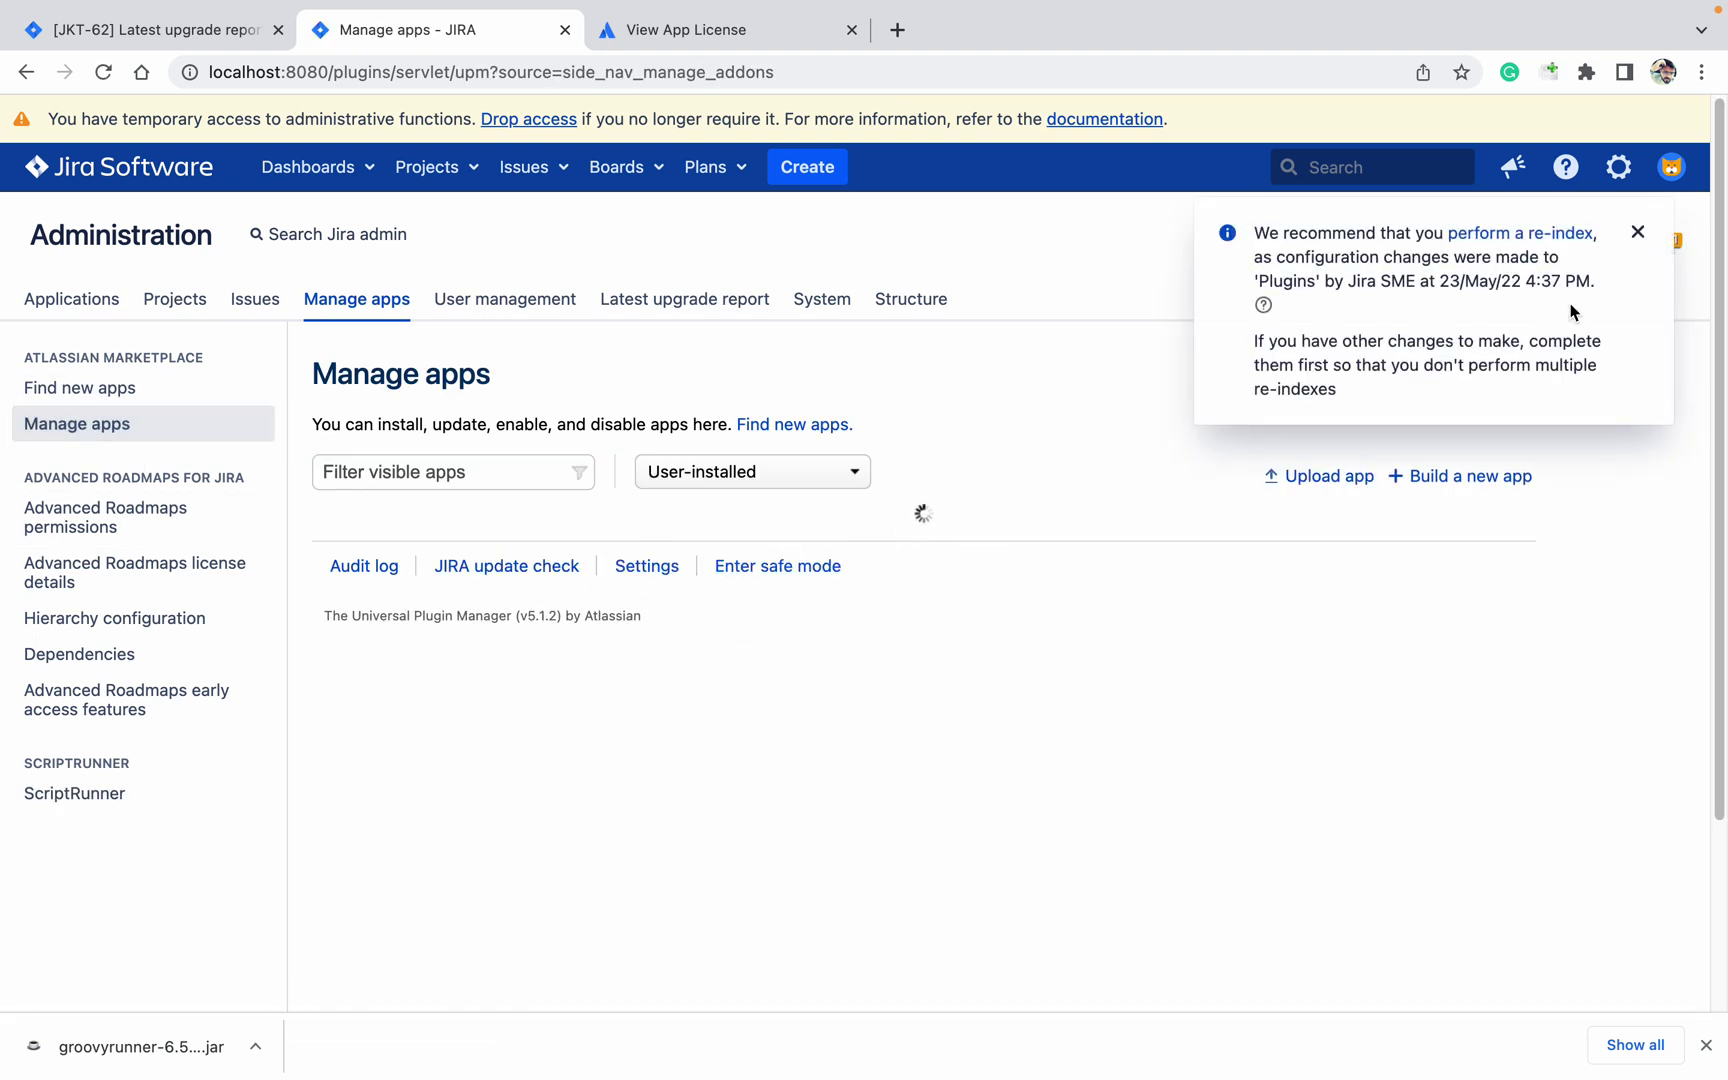
left_click(1636, 232)
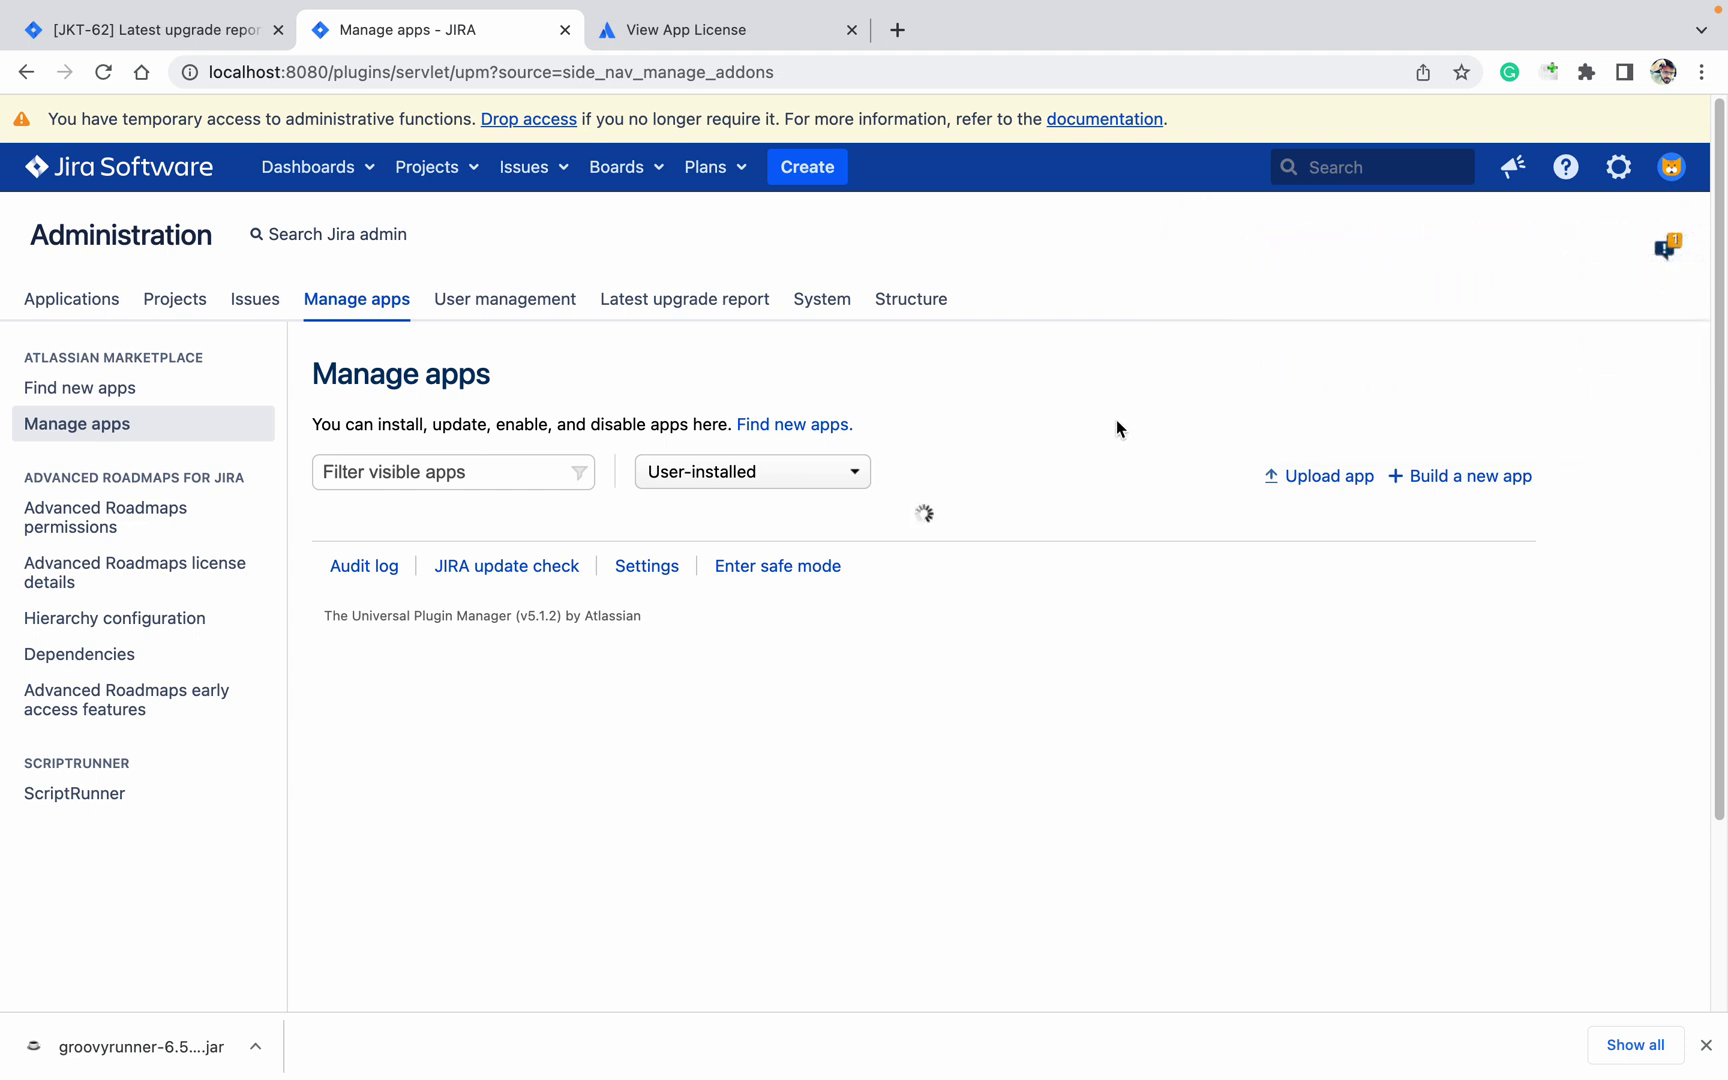
scroll(1116, 428, "down", 2)
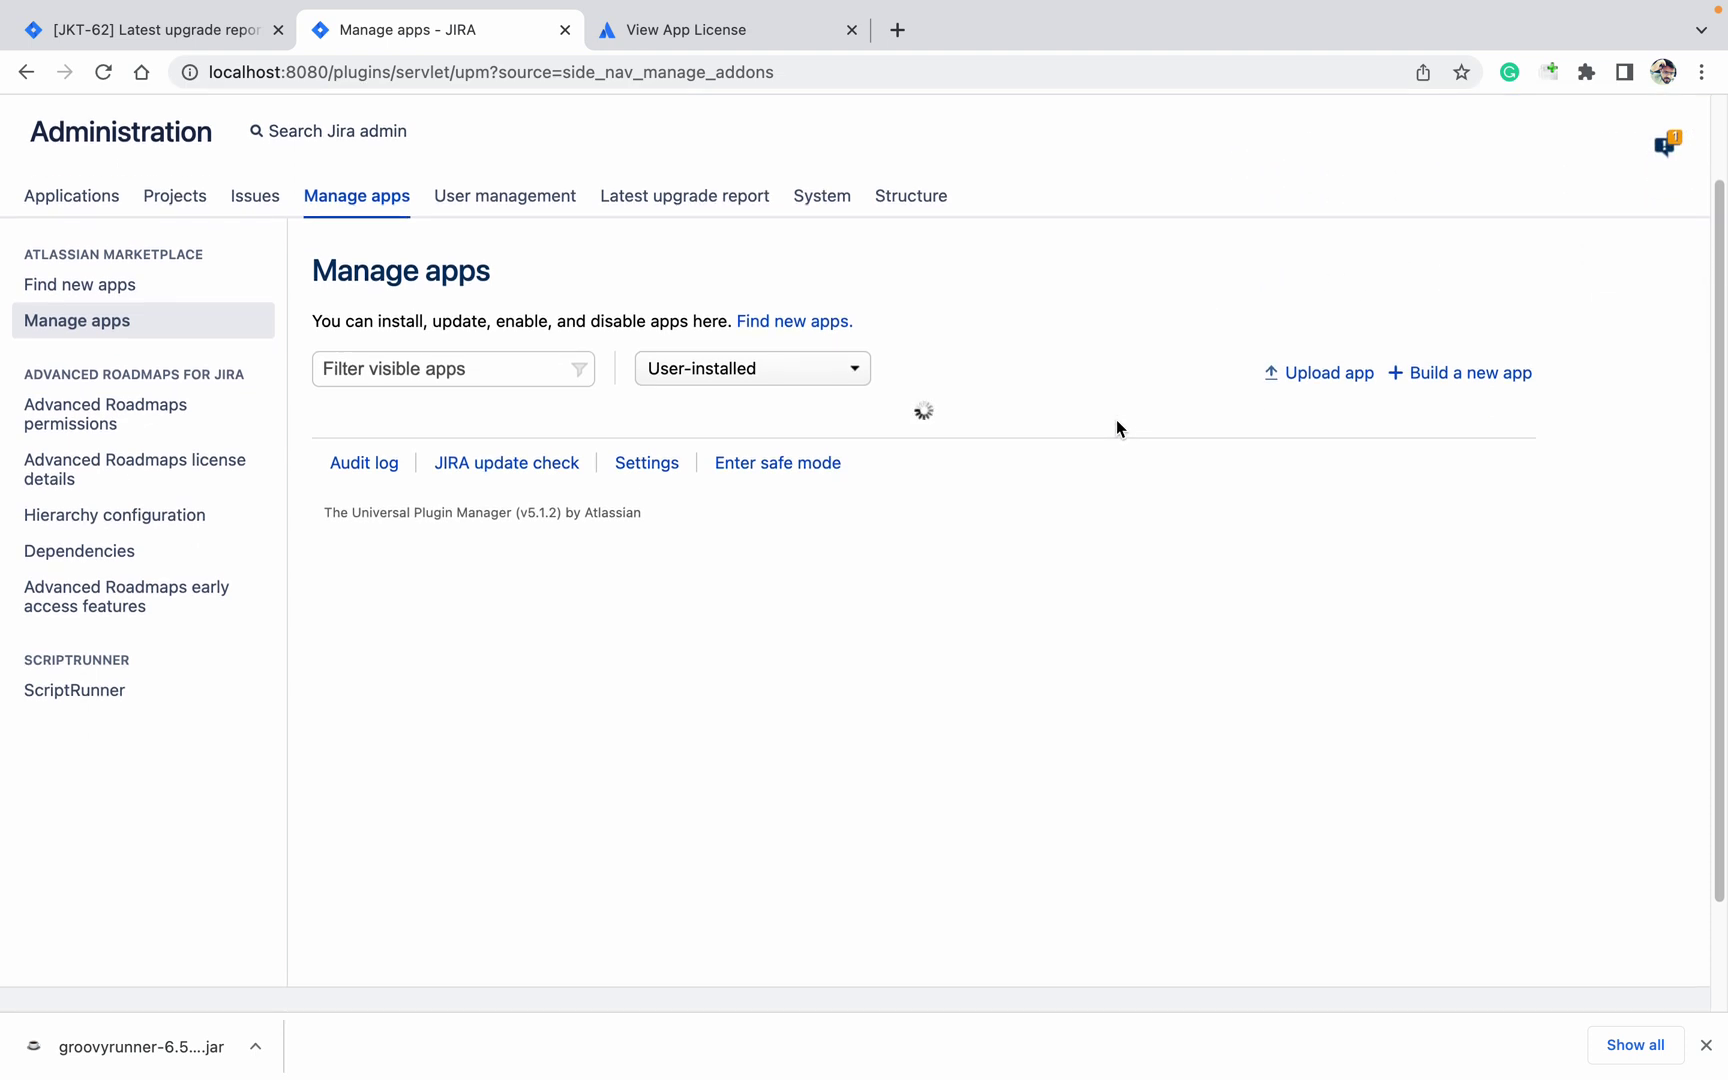
scroll(1116, 428, "down", 1)
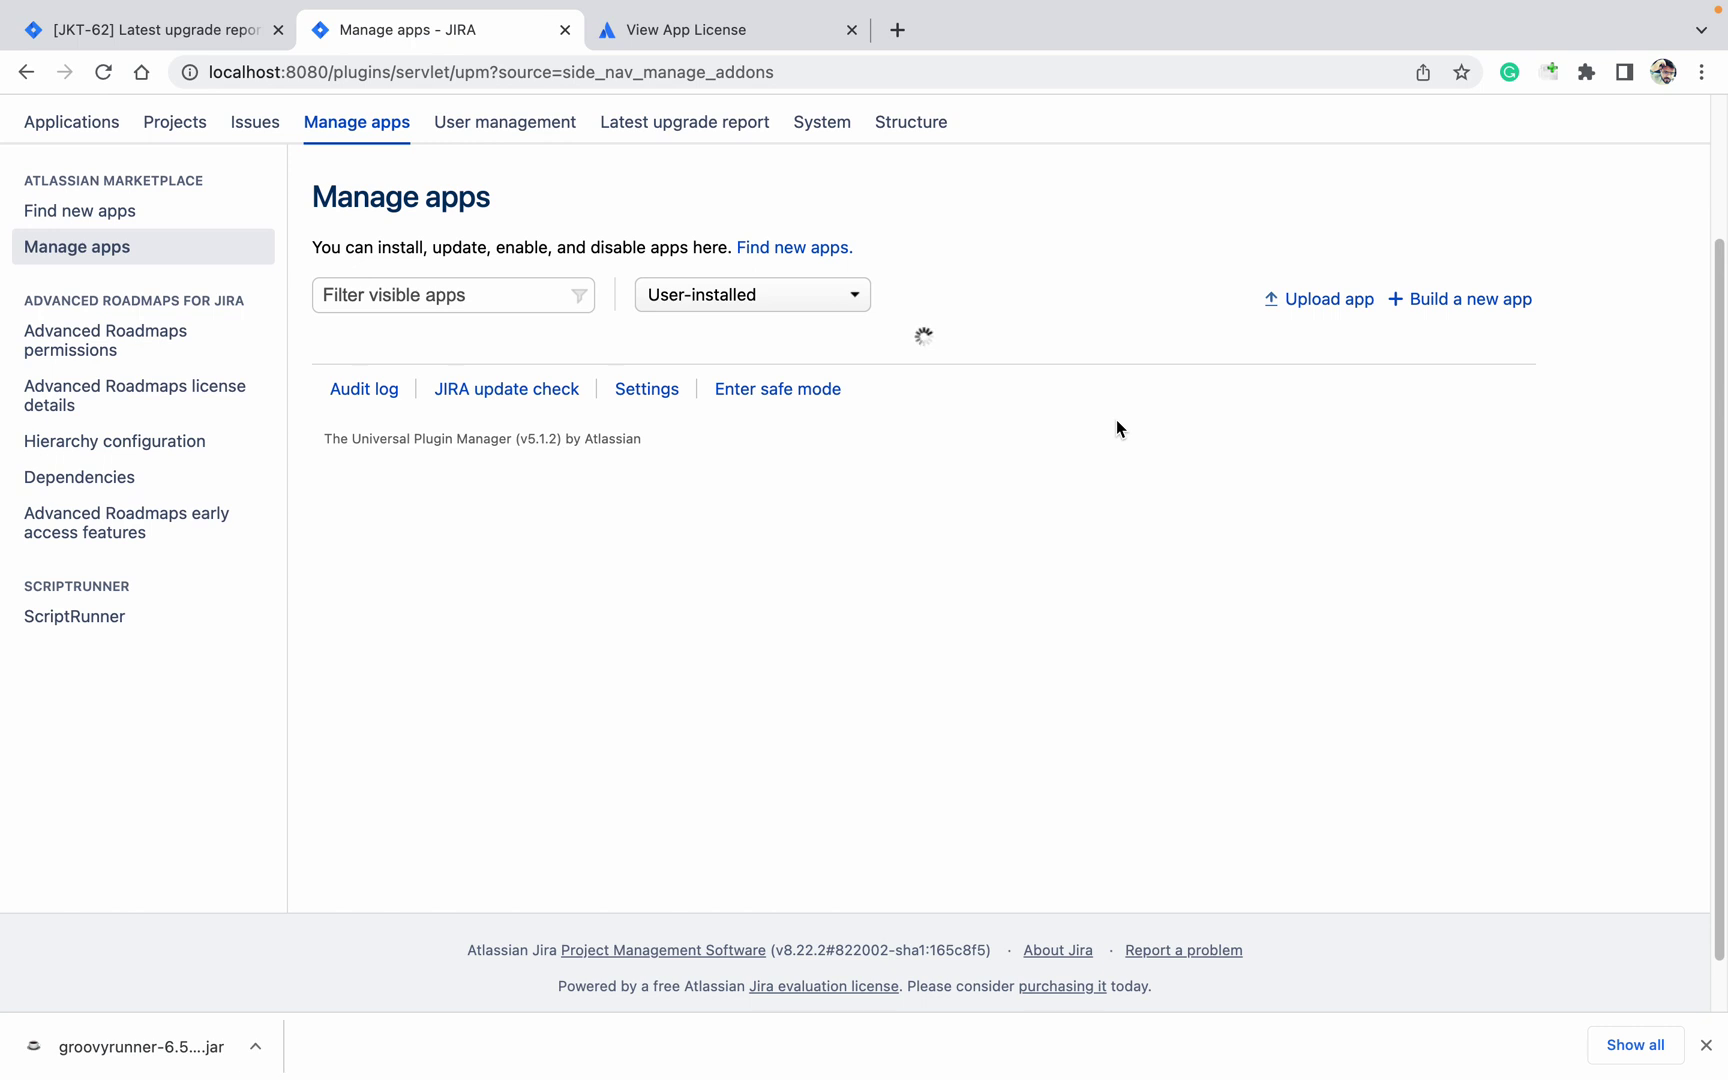
scroll(1116, 422, "down", 1)
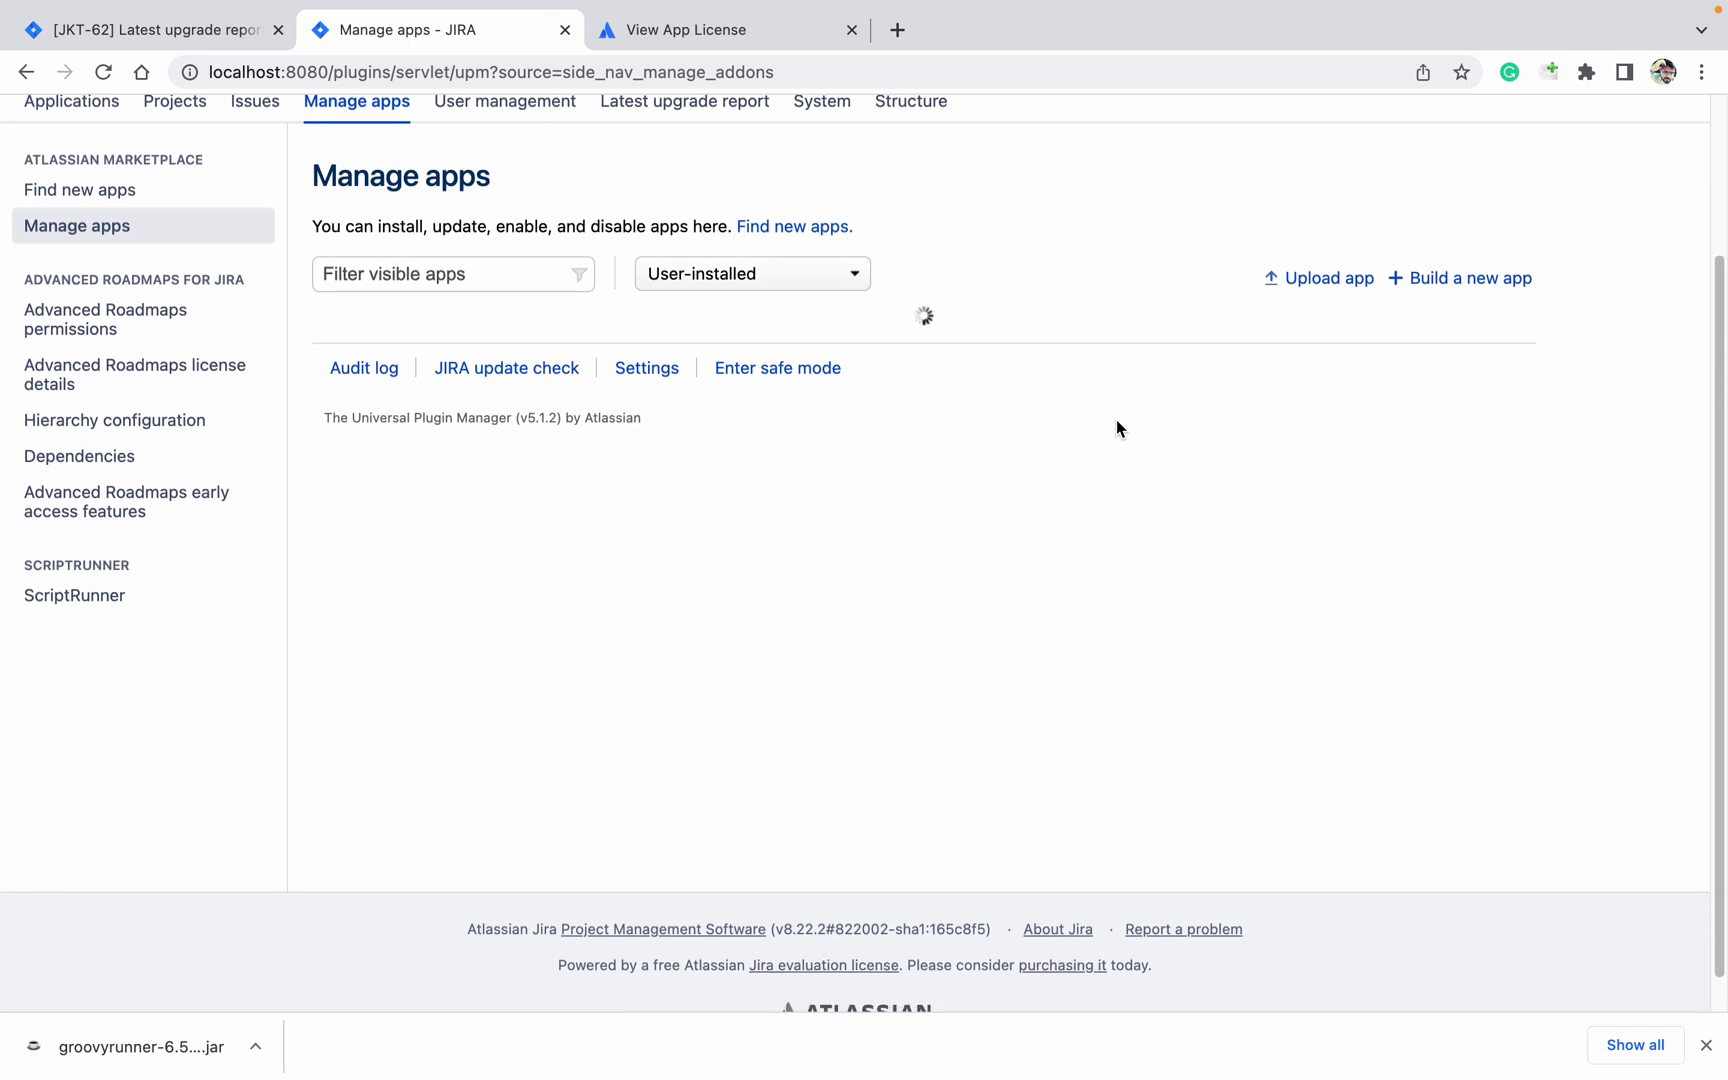
scroll(1117, 429, "down", 1)
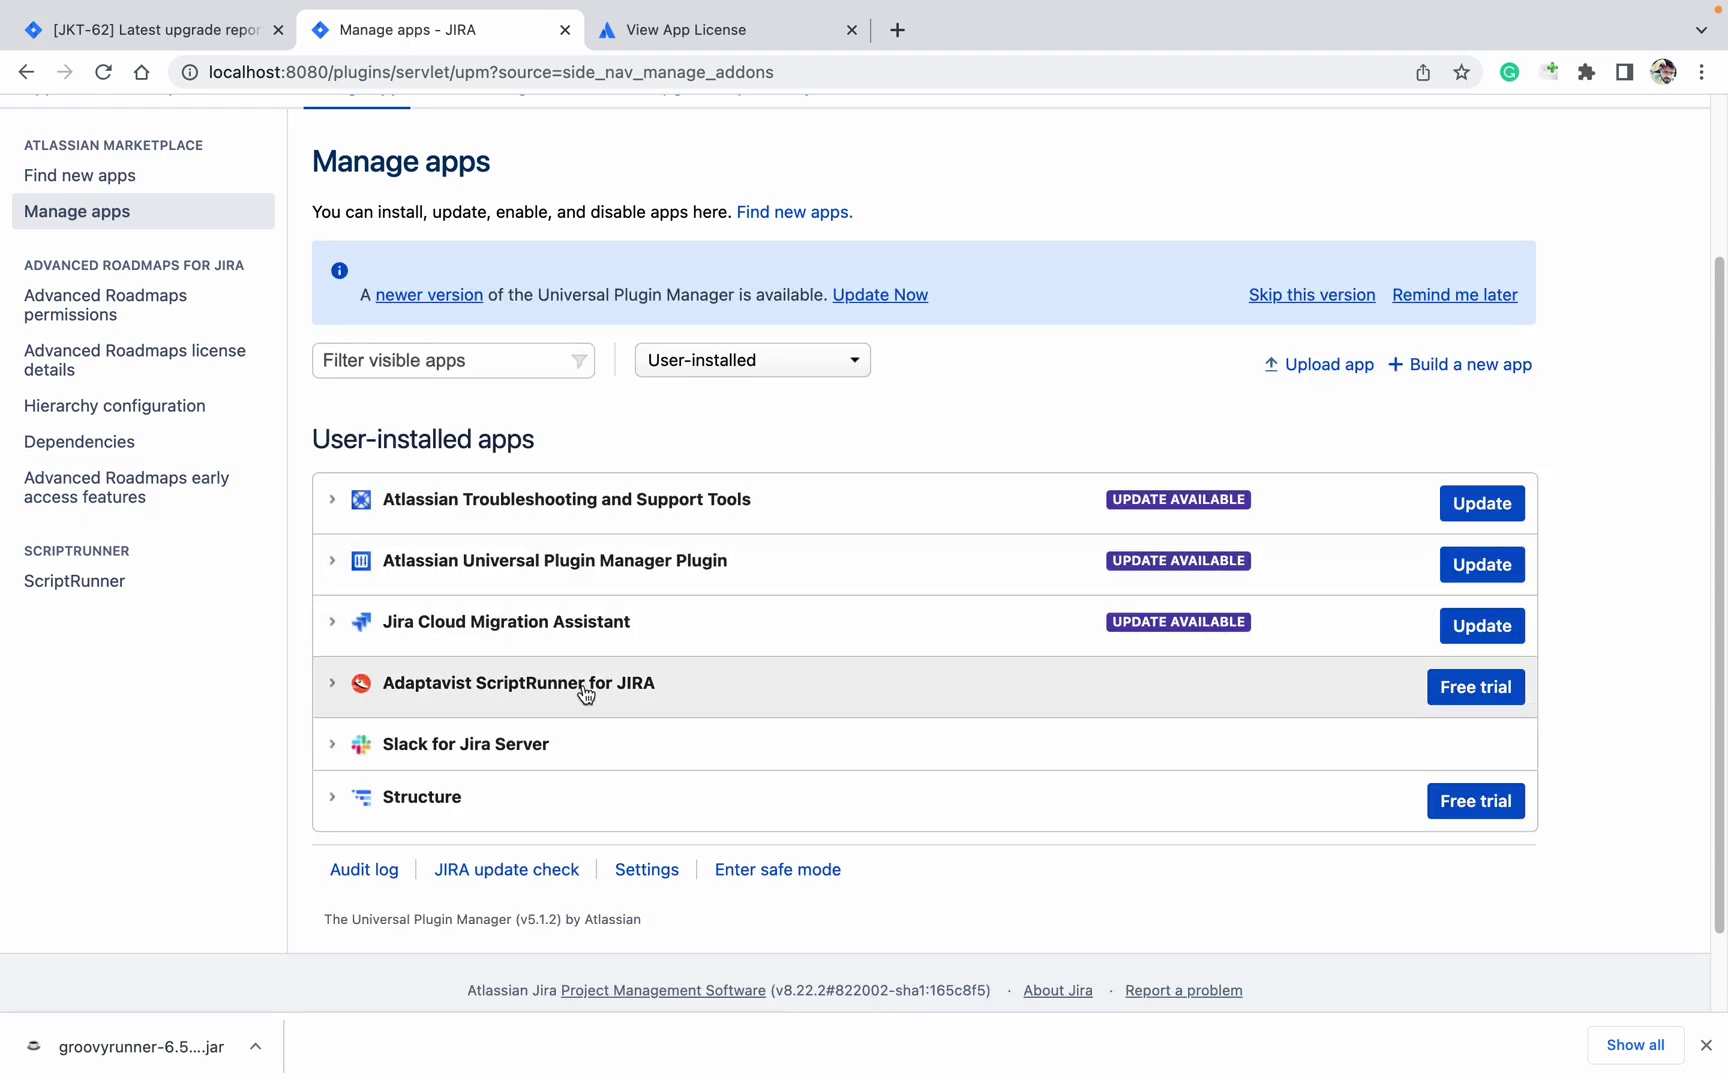
left_click(334, 685)
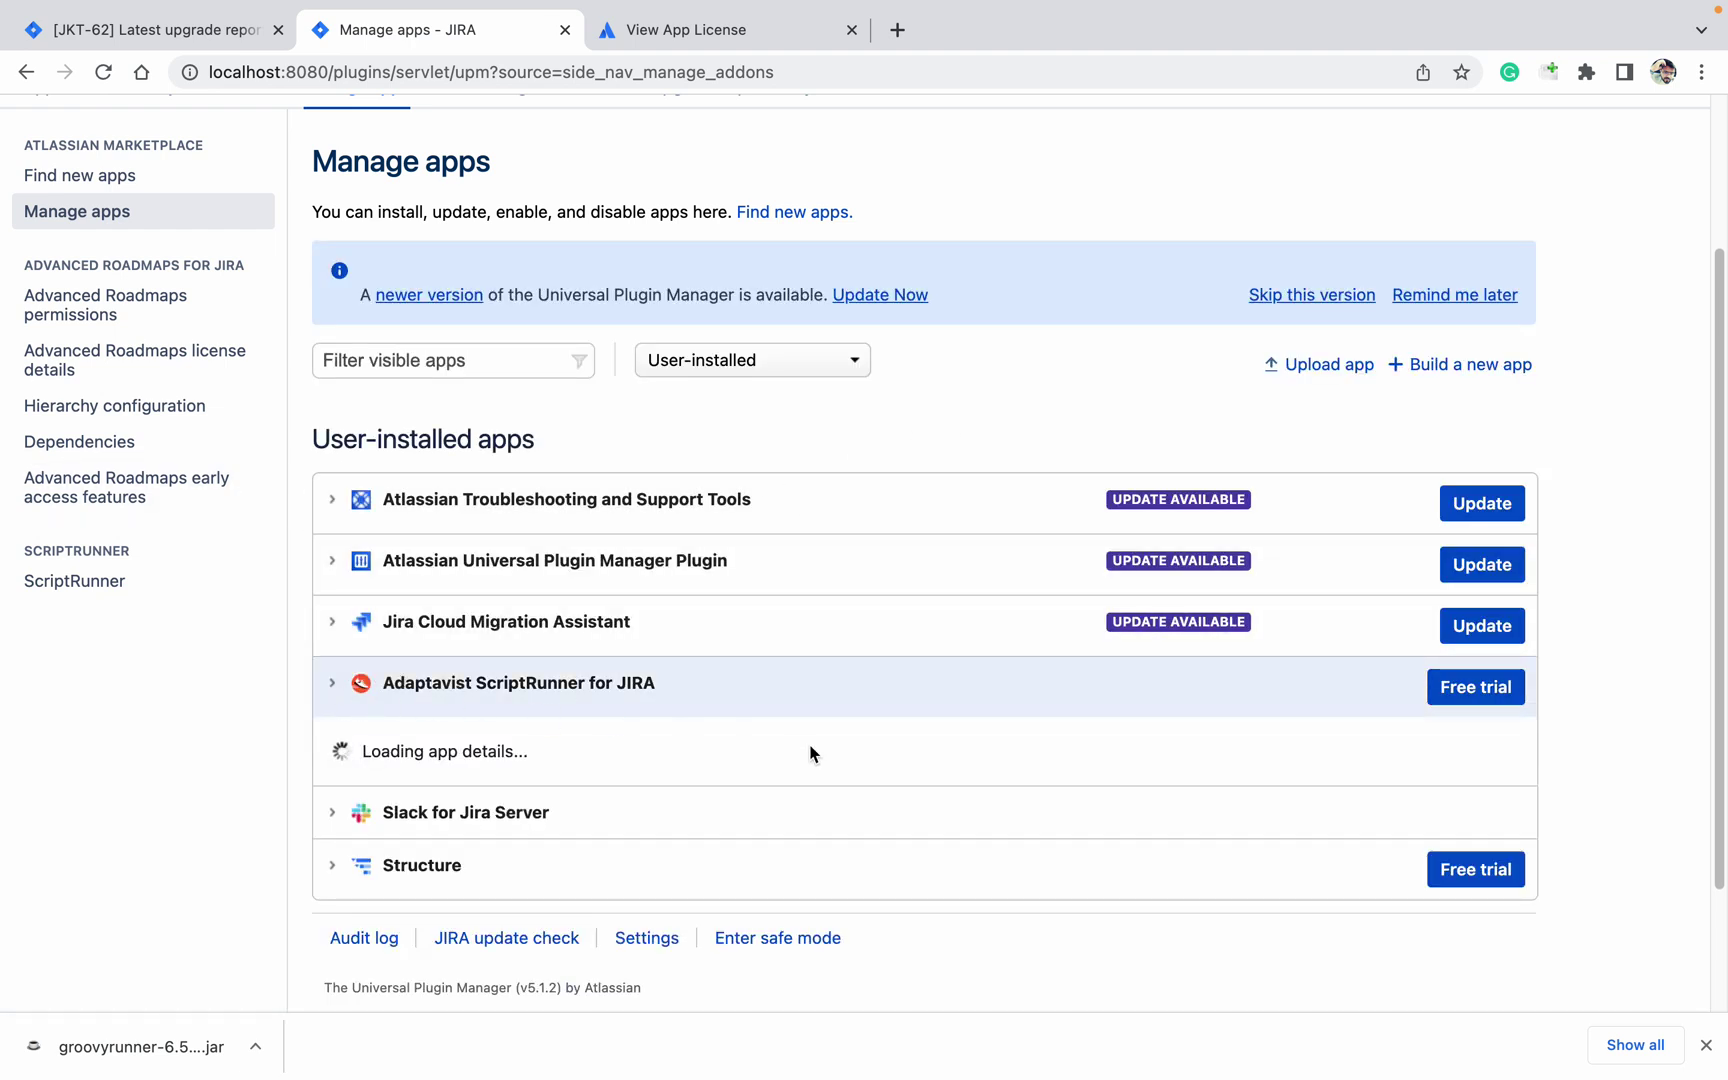
scroll(797, 735, "down", 1)
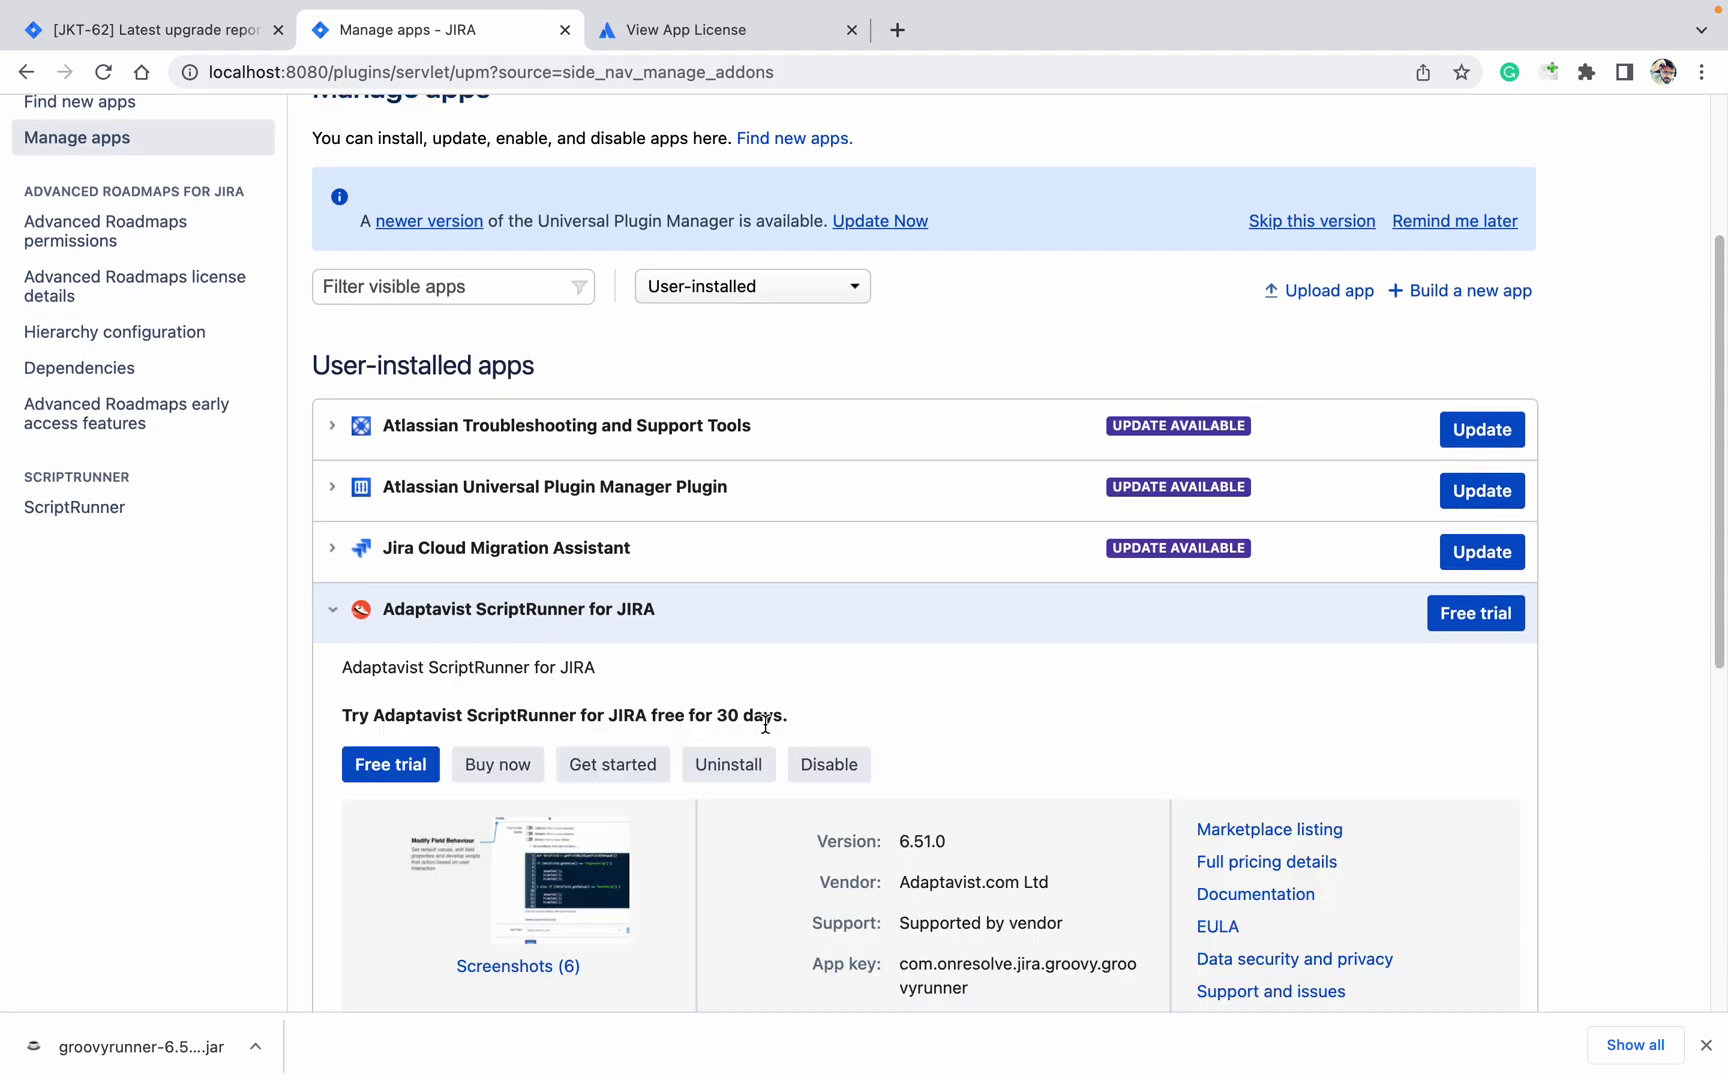
scroll(778, 706, "down", 2)
scroll(779, 715, "down", 2)
Paste the copied trial key into ScriptRunner's License key field and submit it
left_click(992, 763)
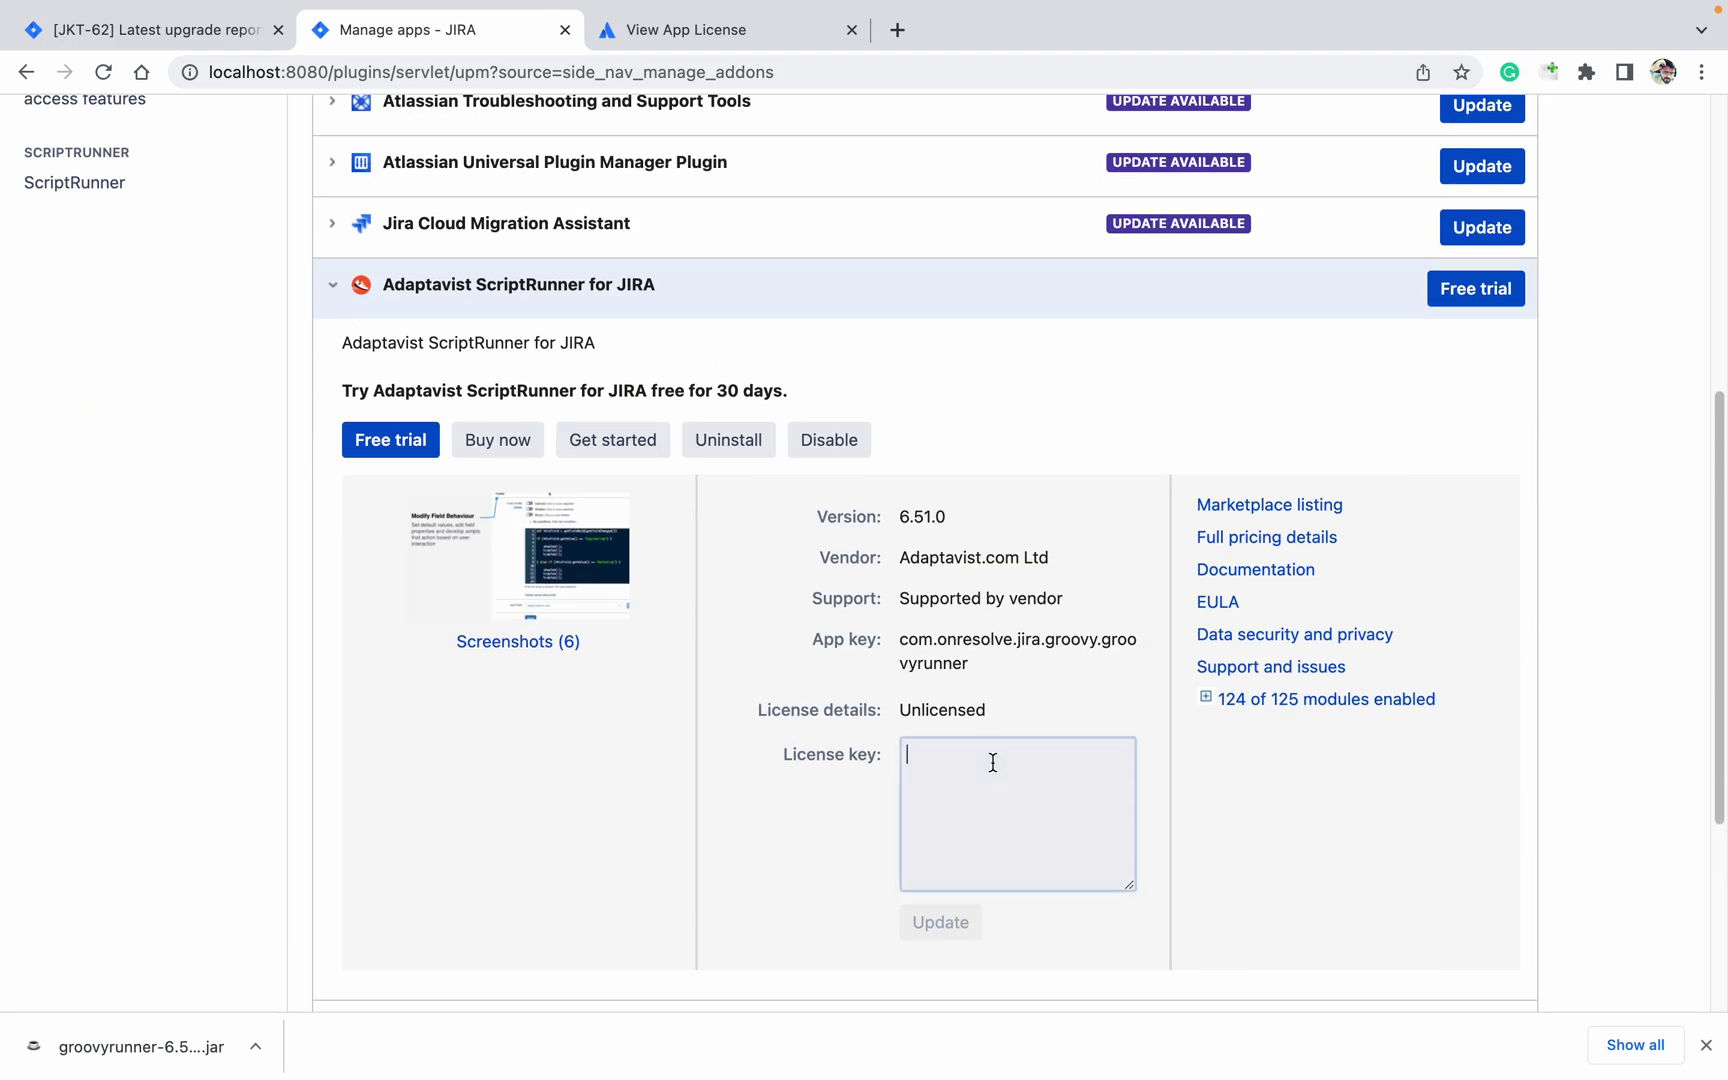
key("super+v")
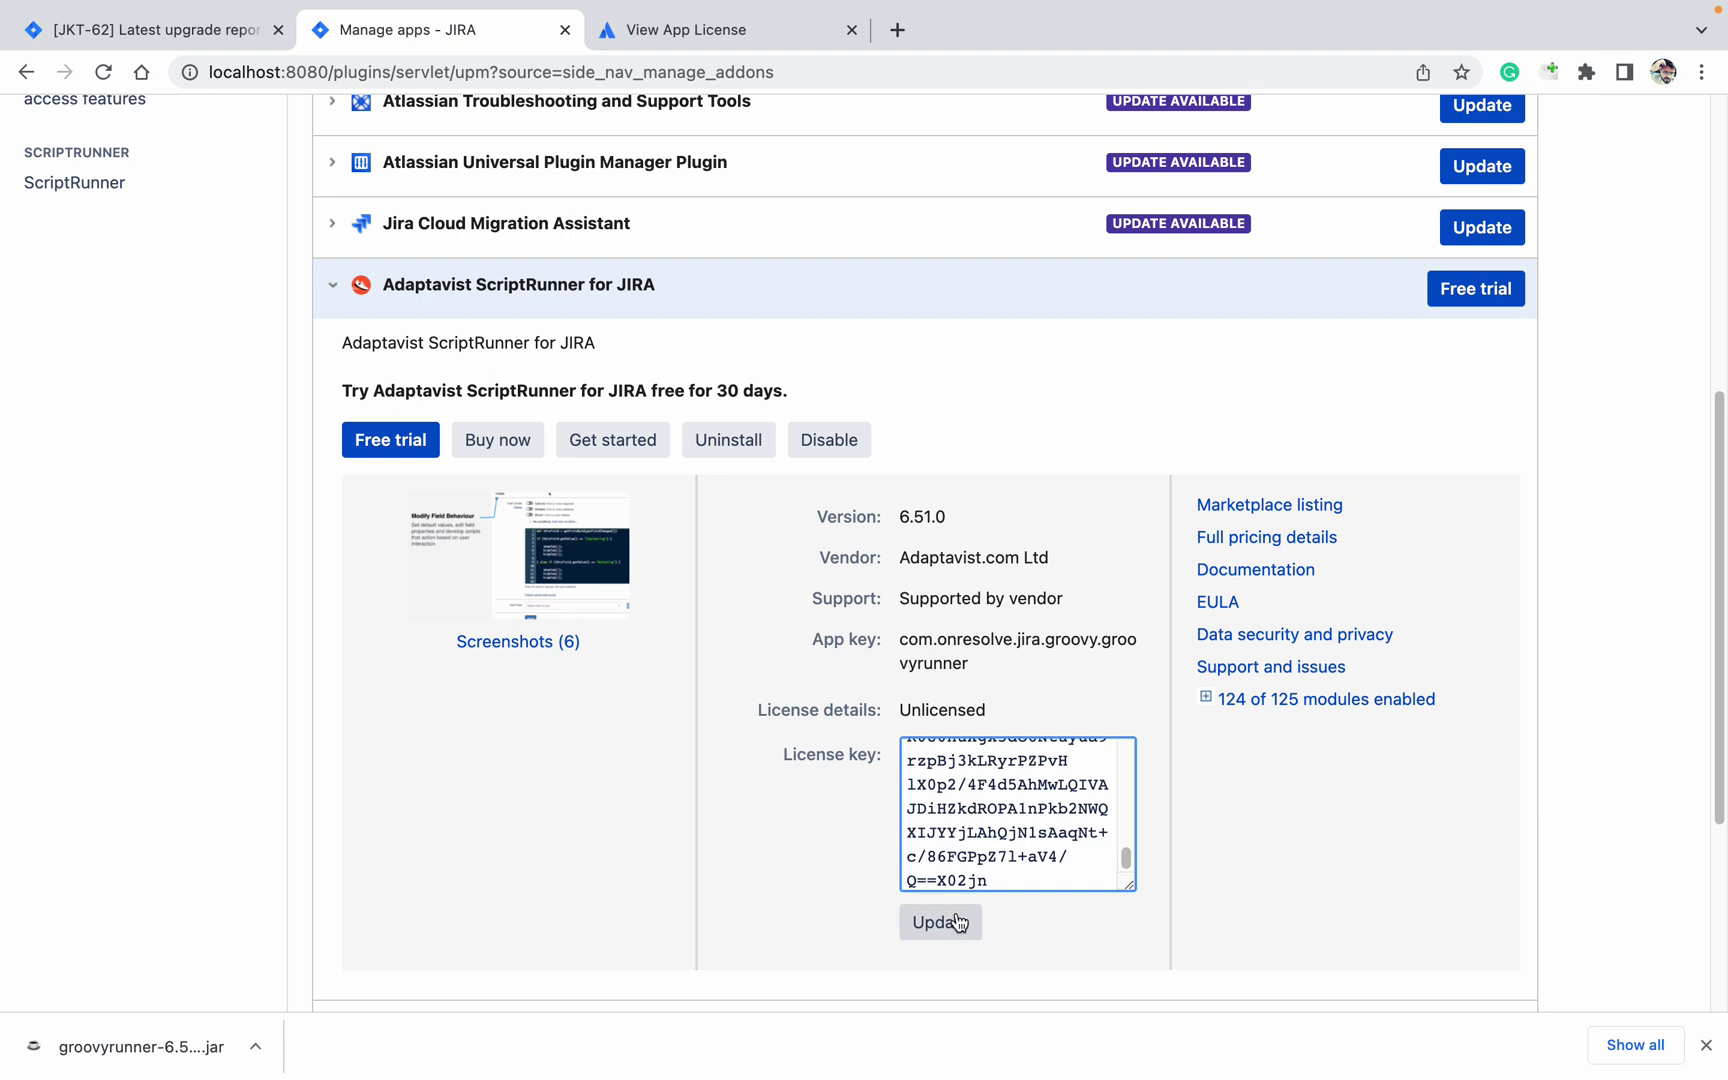
left_click(958, 924)
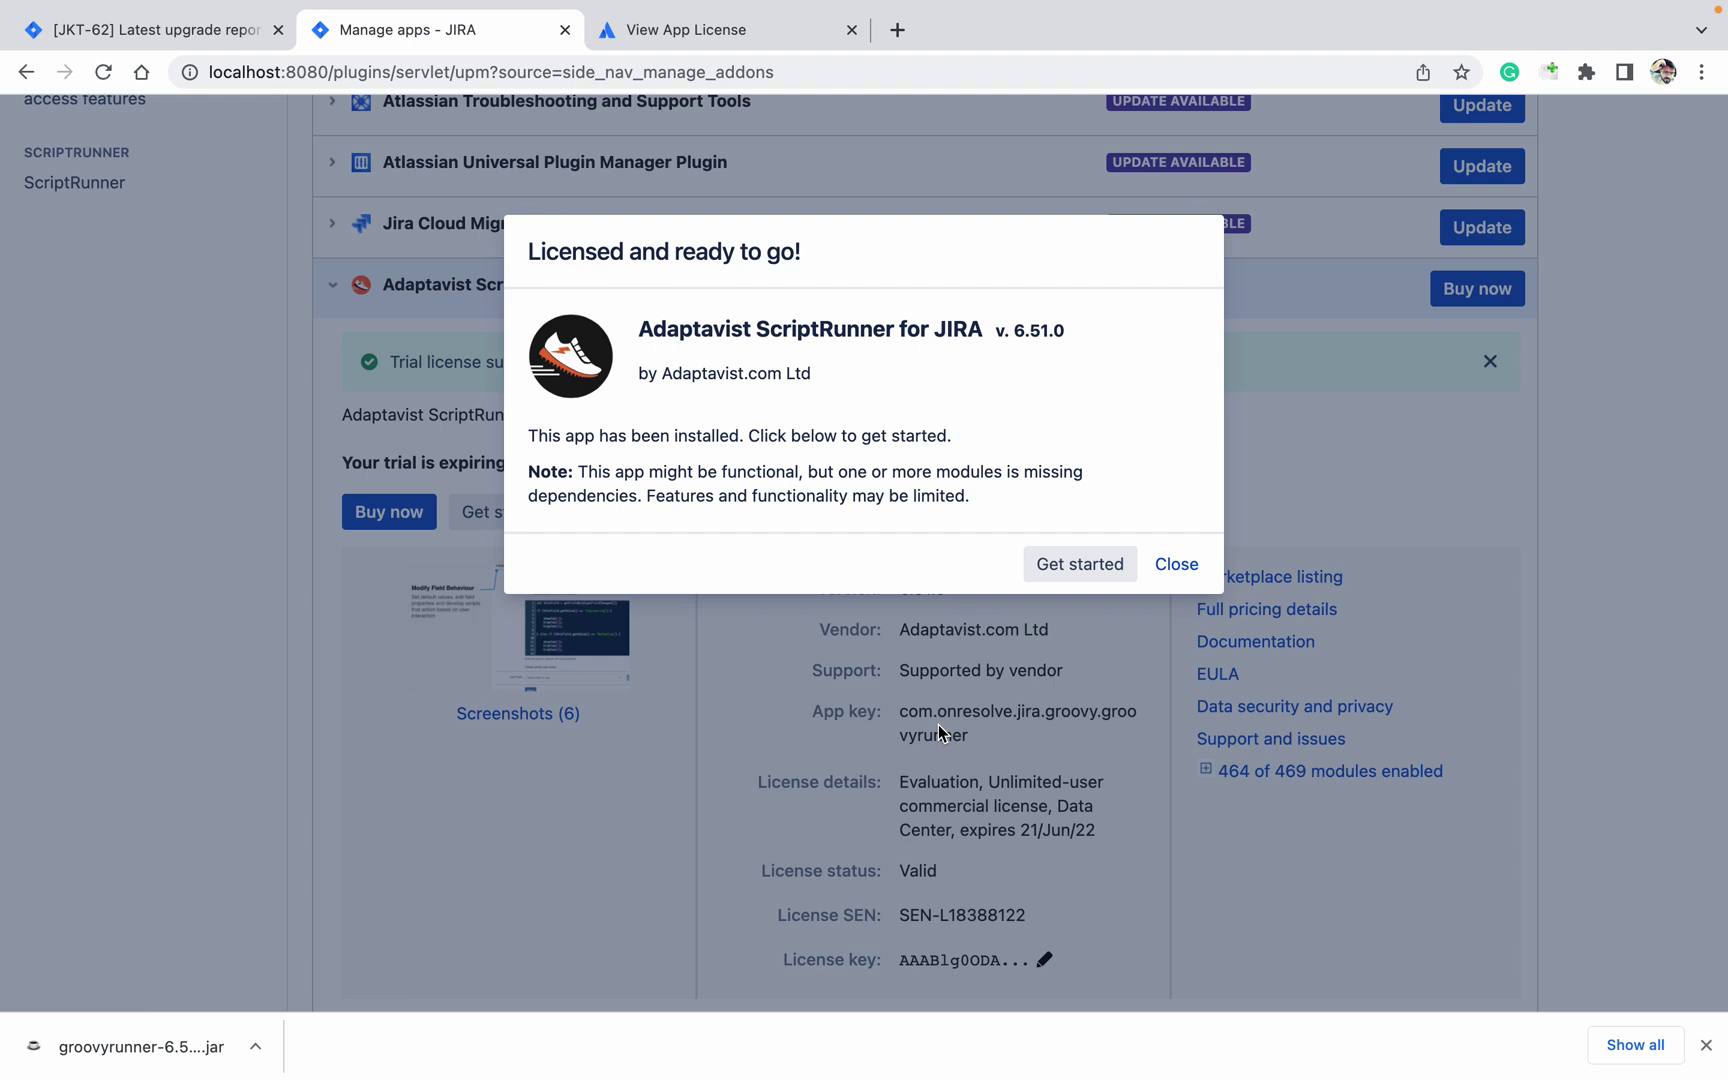
Close the 'Licensed and ready to go' confirmation dialog
left_click(1177, 564)
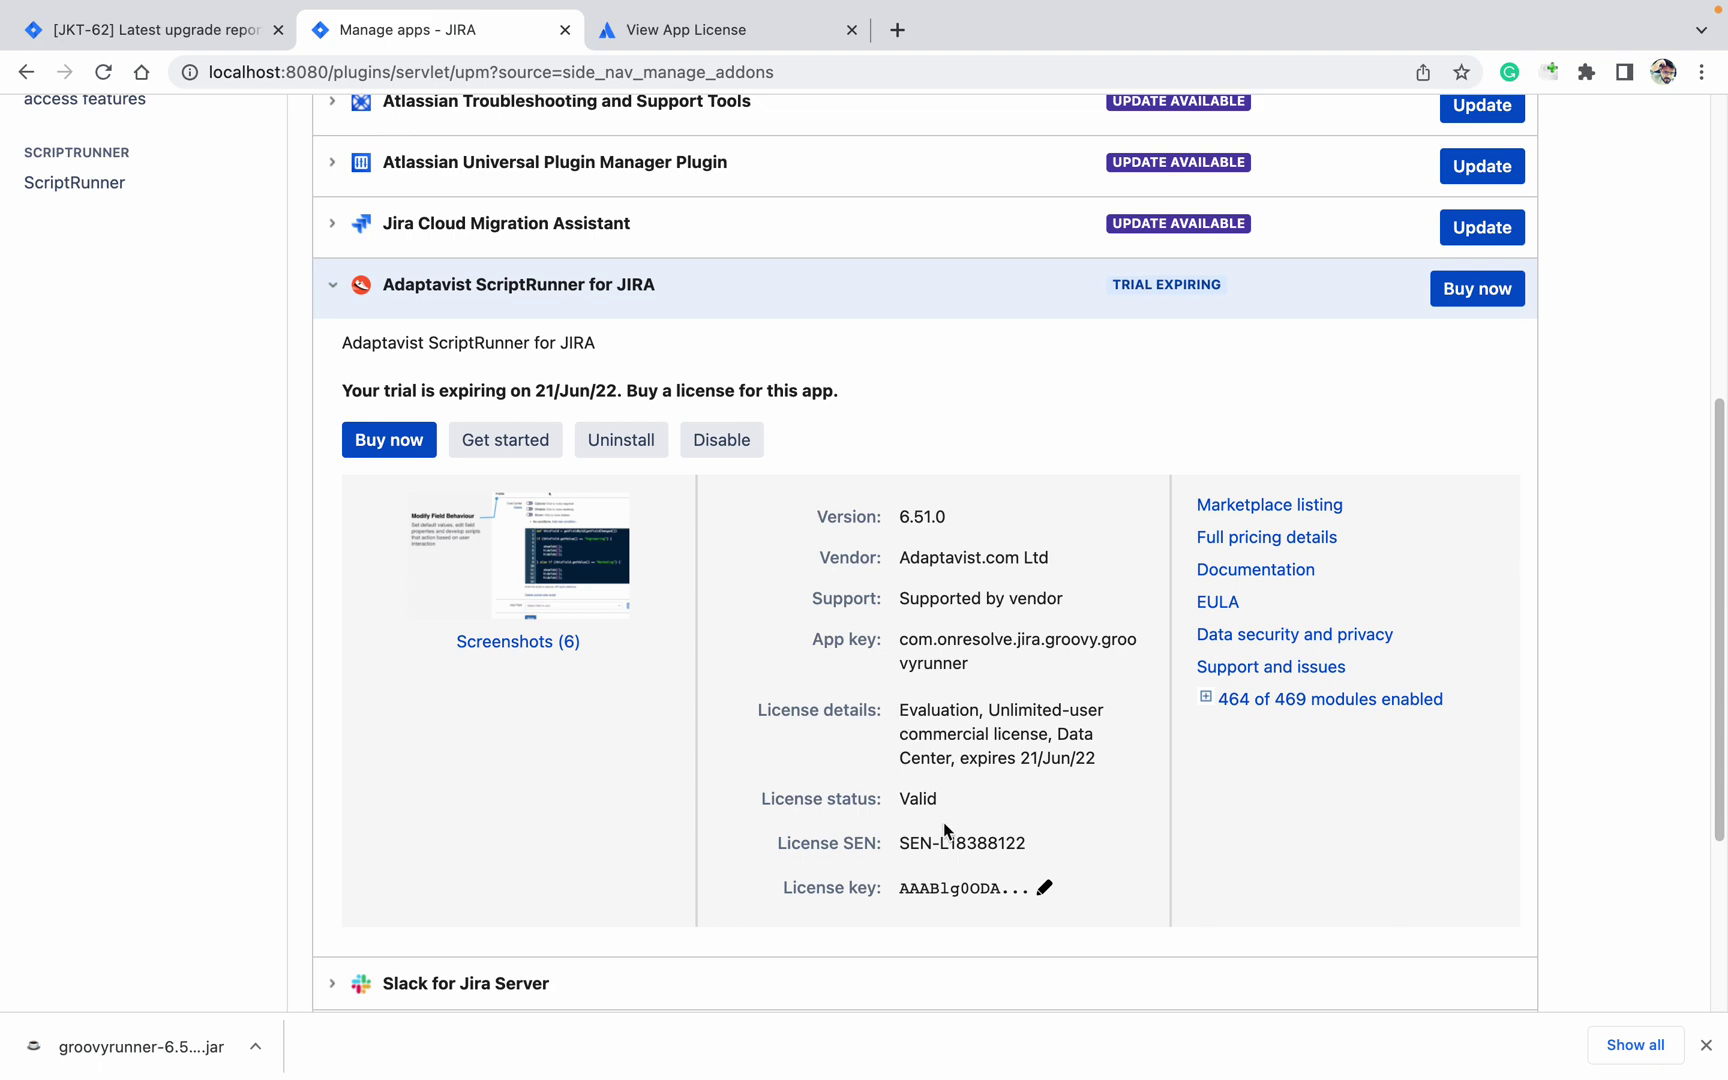
scroll(942, 815, "down", 3)
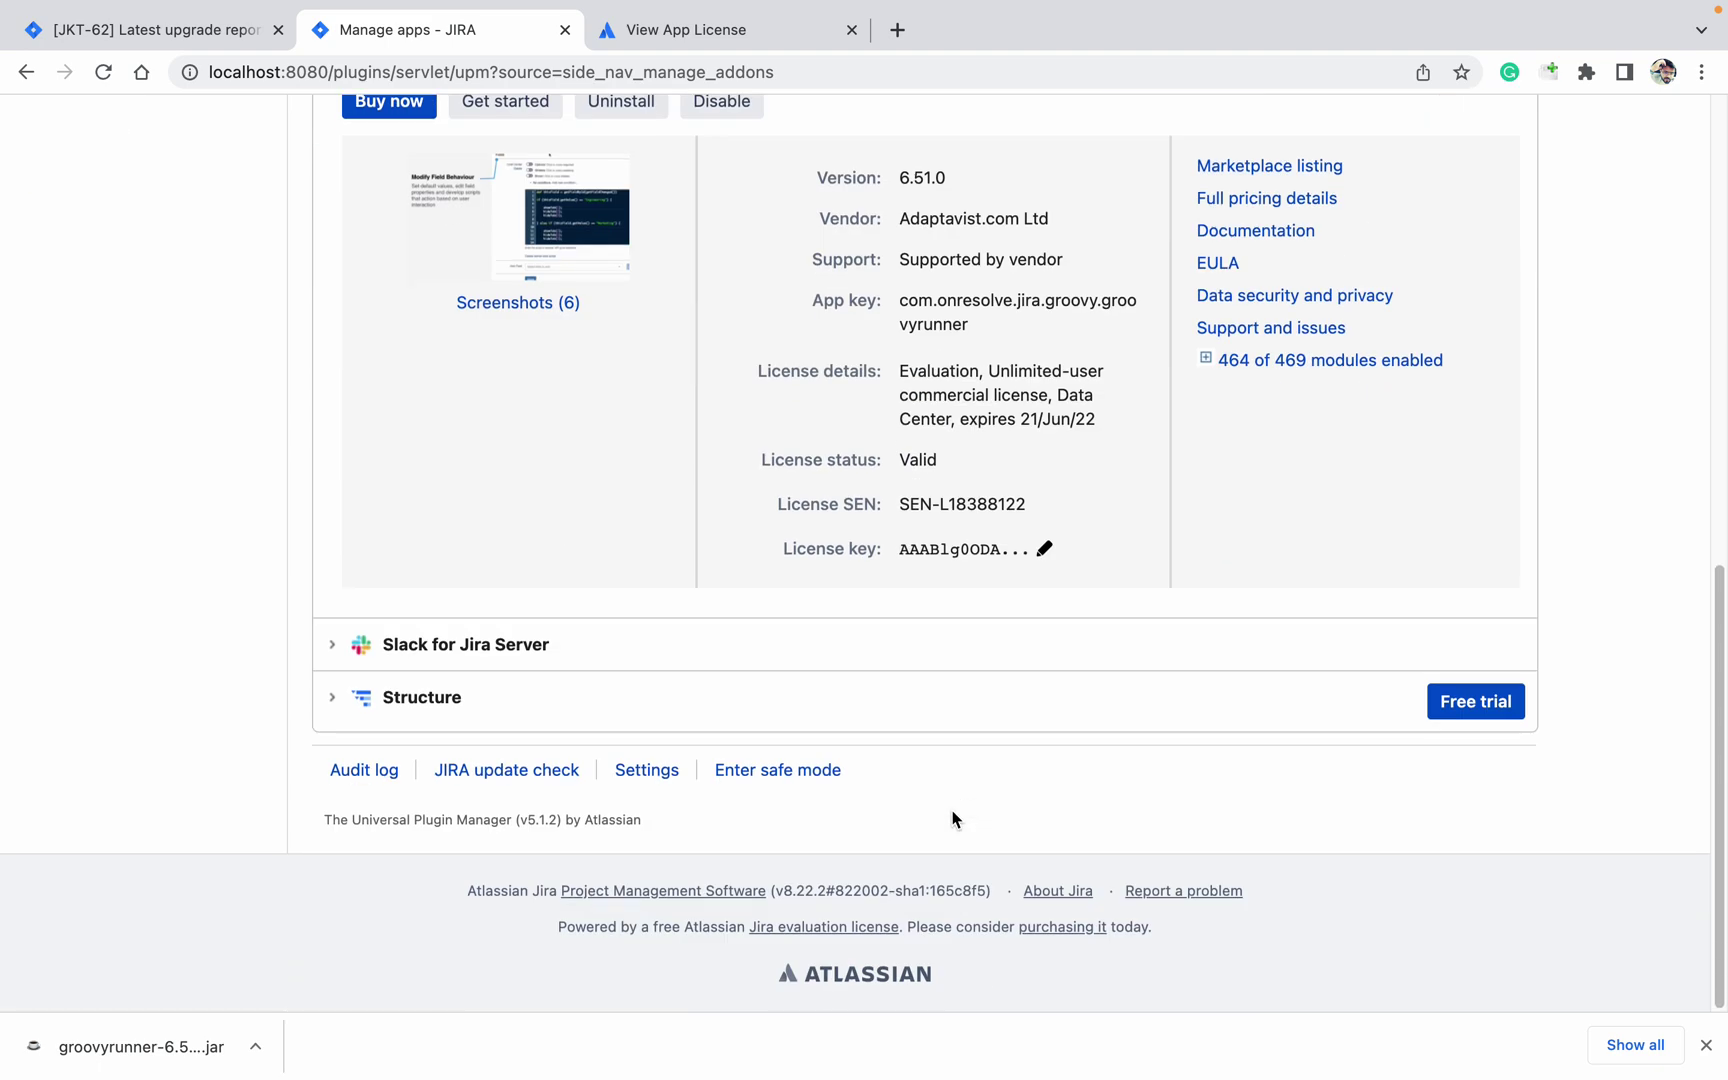
scroll(951, 819, "up", 7)
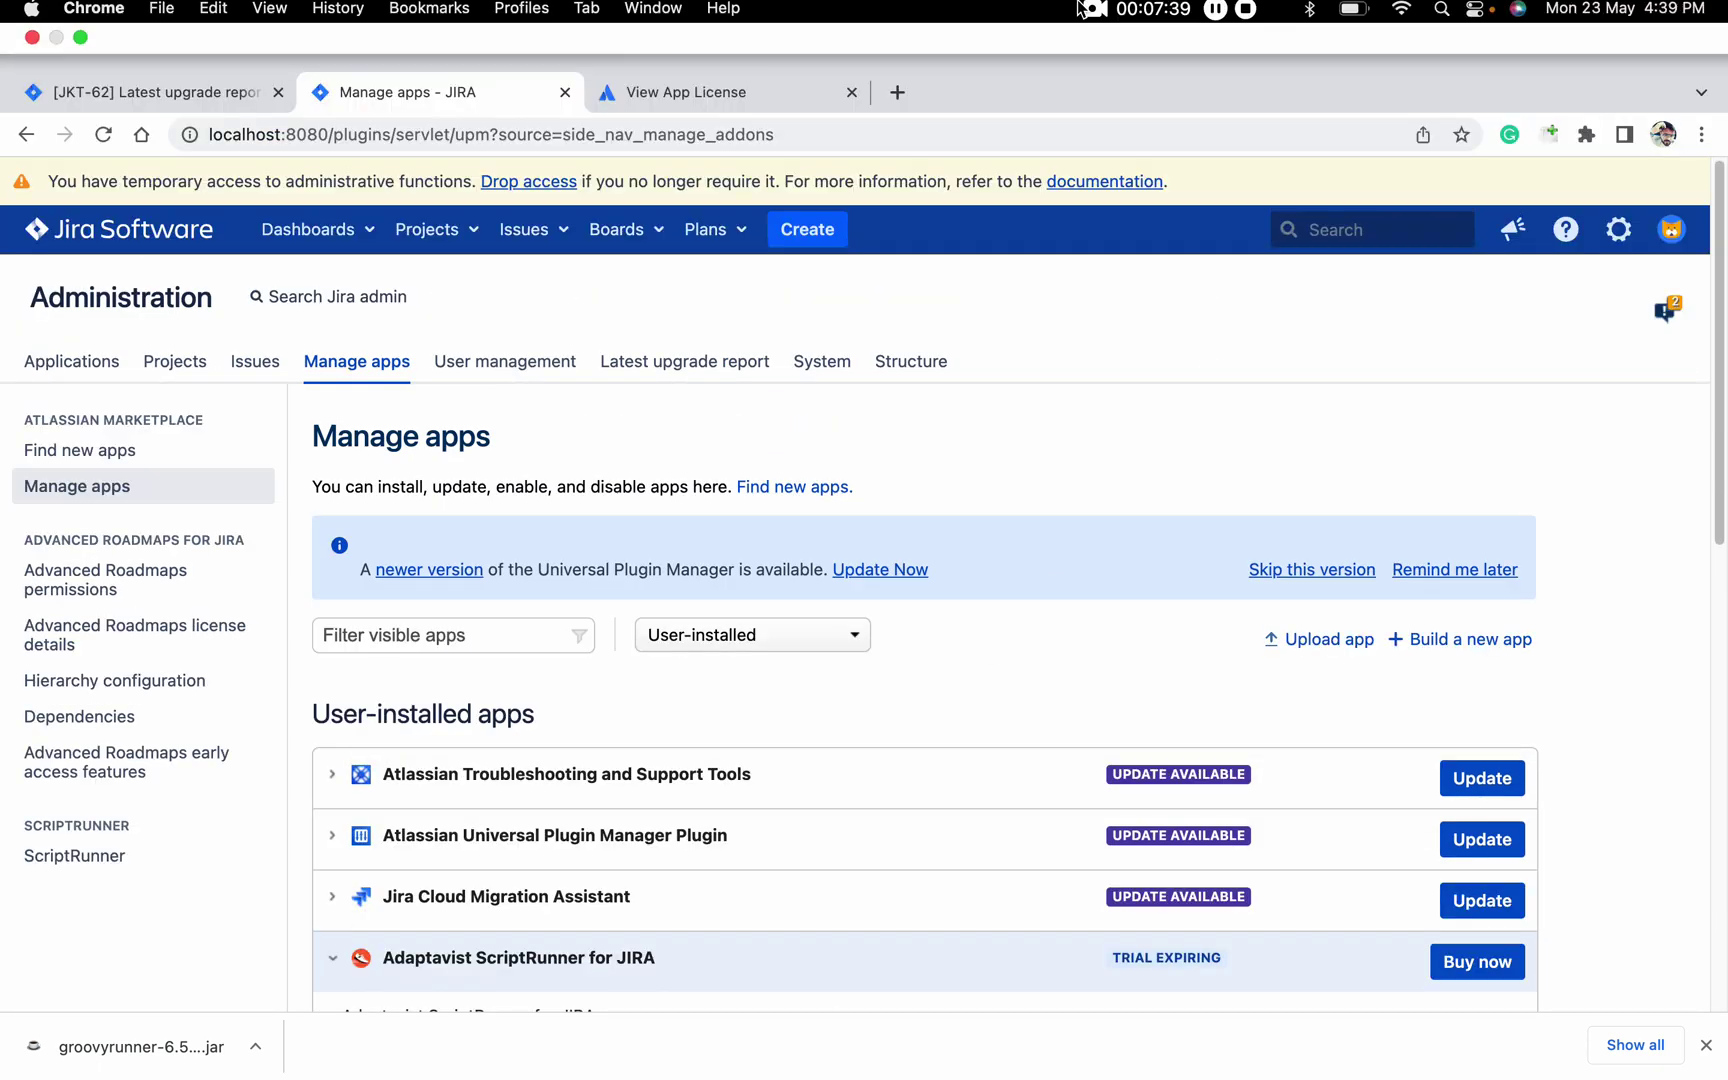